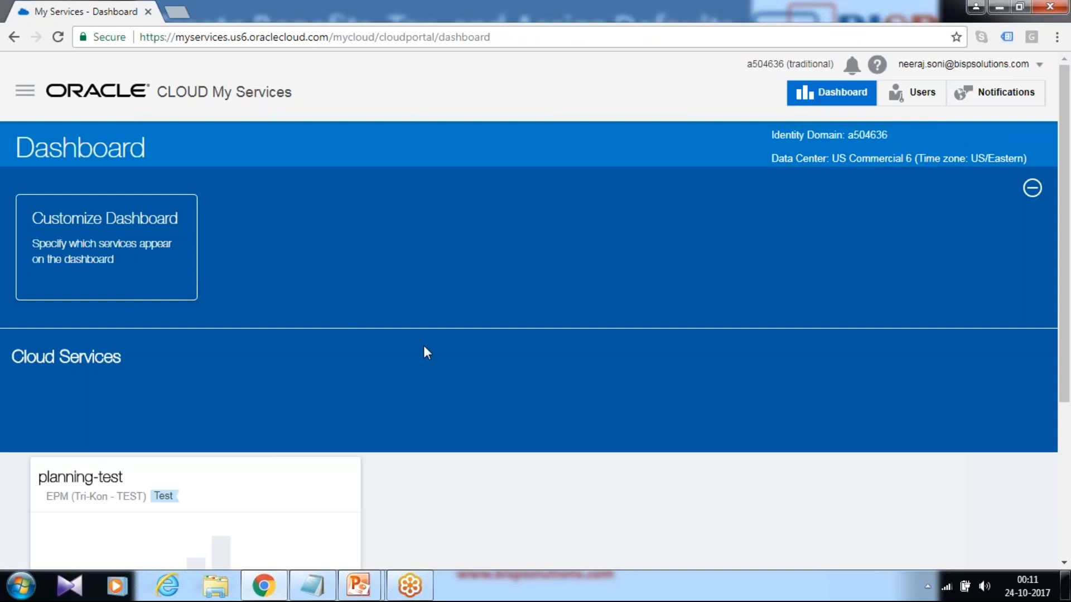
Step: Launch the planning-test service instance and open Compensation Planning under Workforce
{"action": "left_click", "coordinate": [239, 486]}
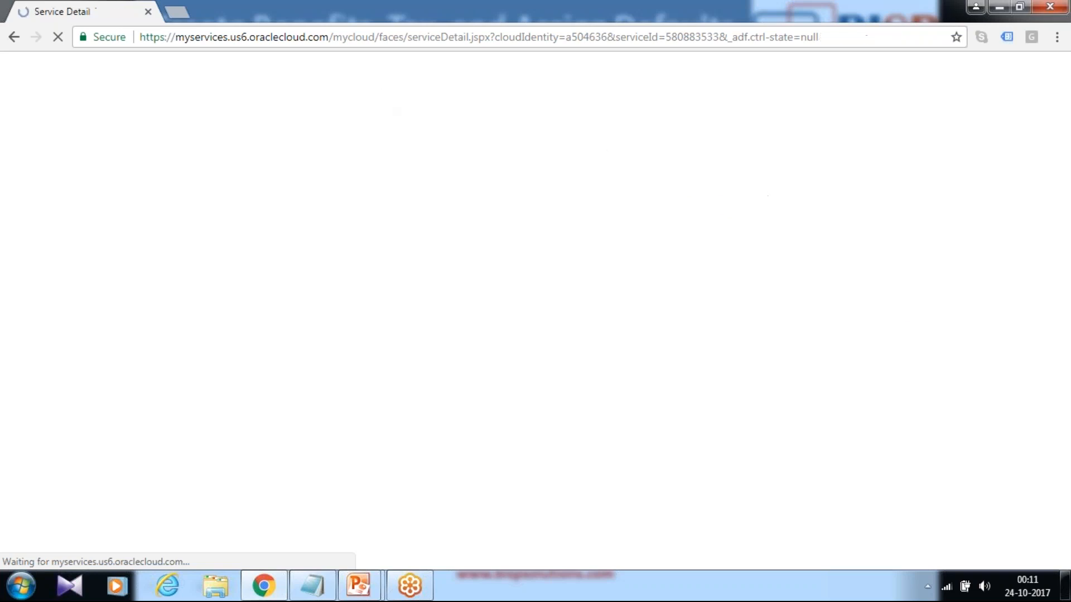
{"action": "left_click", "coordinate": [834, 157]}
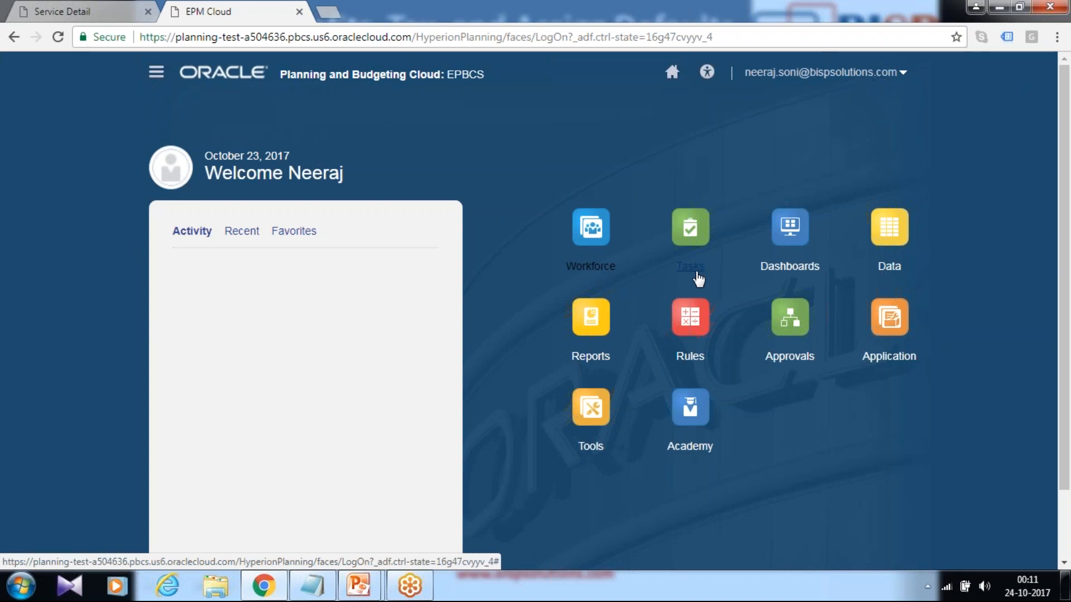
{"action": "left_click", "coordinate": [590, 266]}
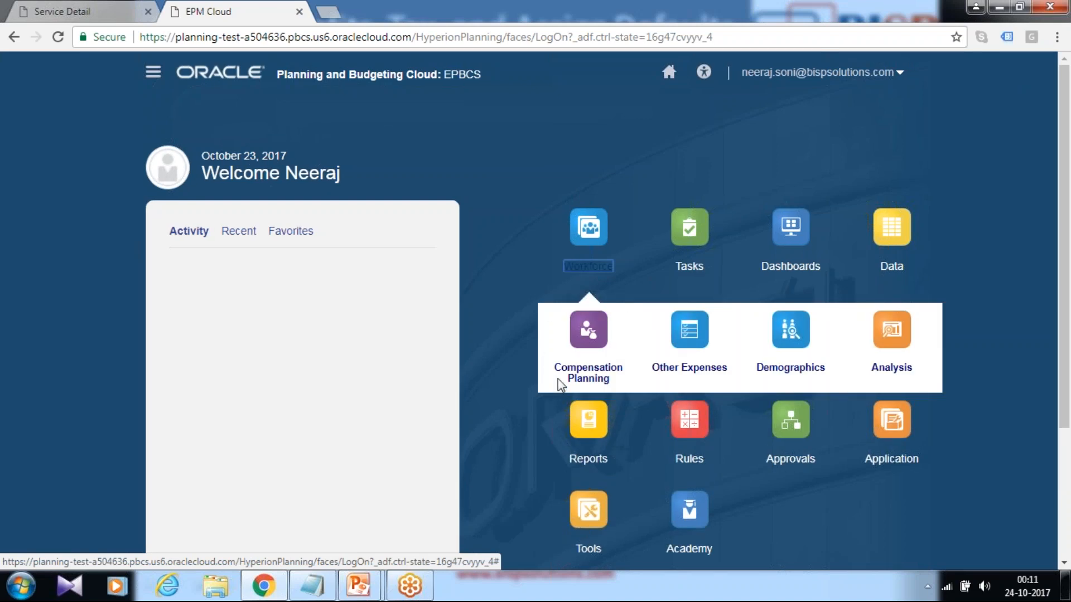
{"action": "left_click", "coordinate": [592, 372]}
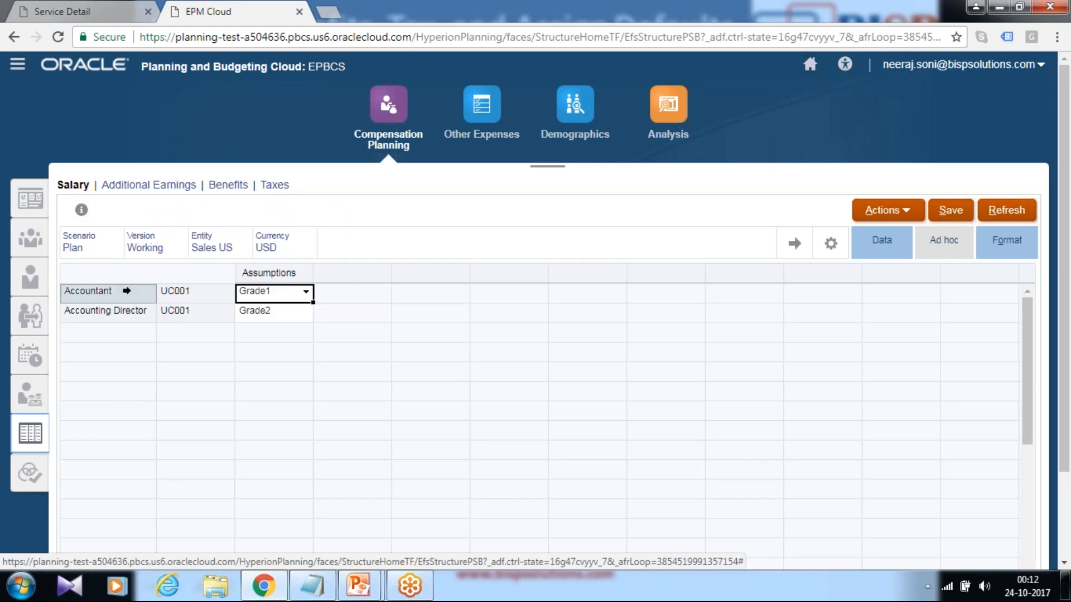
Step: Add a salary default of Grade3 for the Administrative Assistant job with union code UC001
{"action": "left_click", "coordinate": [906, 216]}
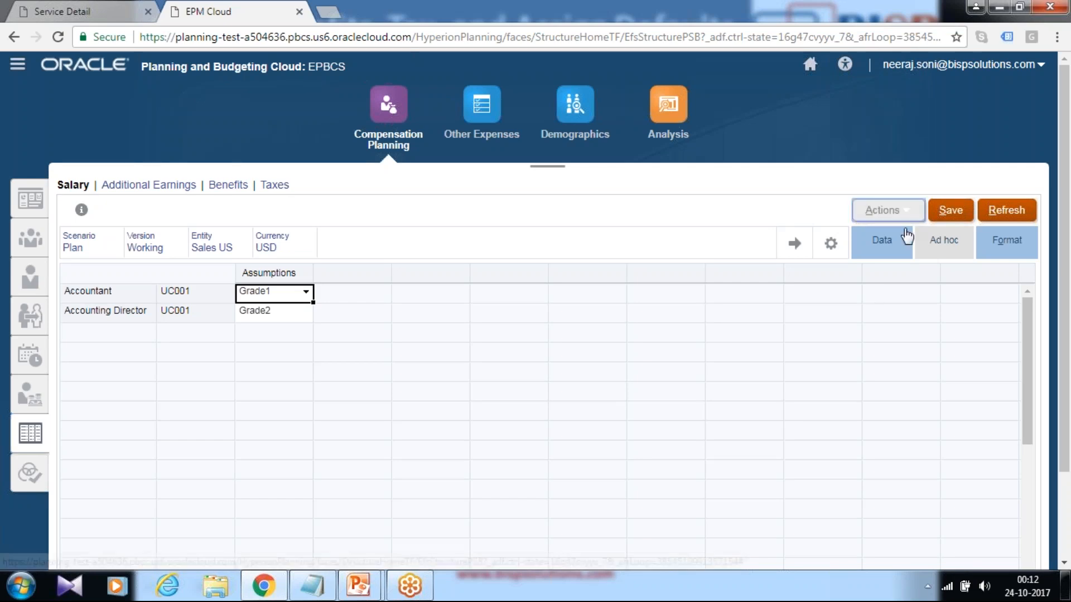
{"action": "left_click", "coordinate": [903, 257]}
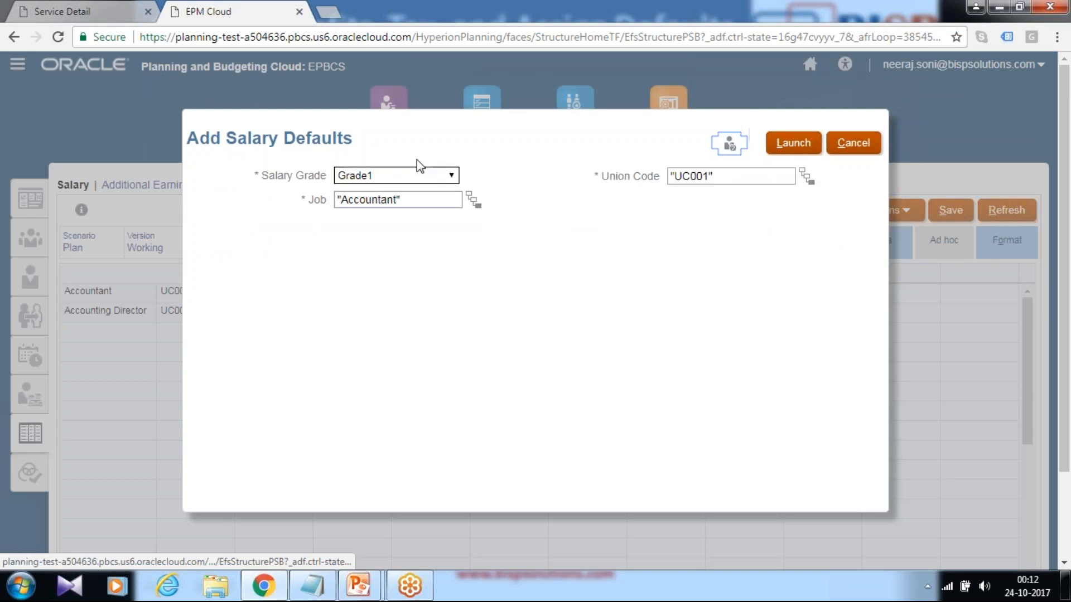
{"action": "left_click", "coordinate": [420, 176]}
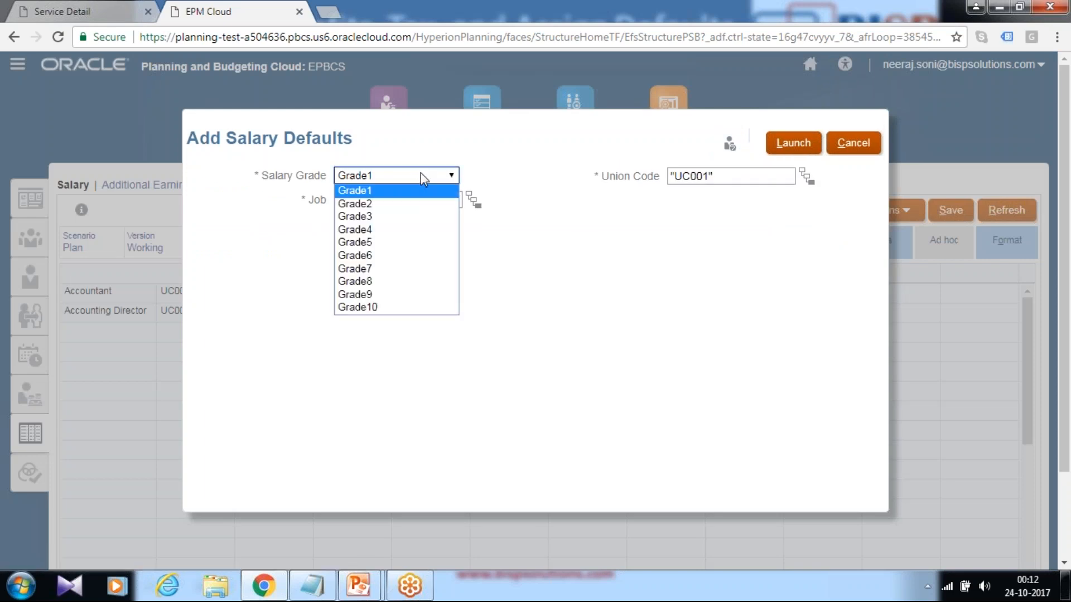
{"action": "left_click", "coordinate": [376, 216]}
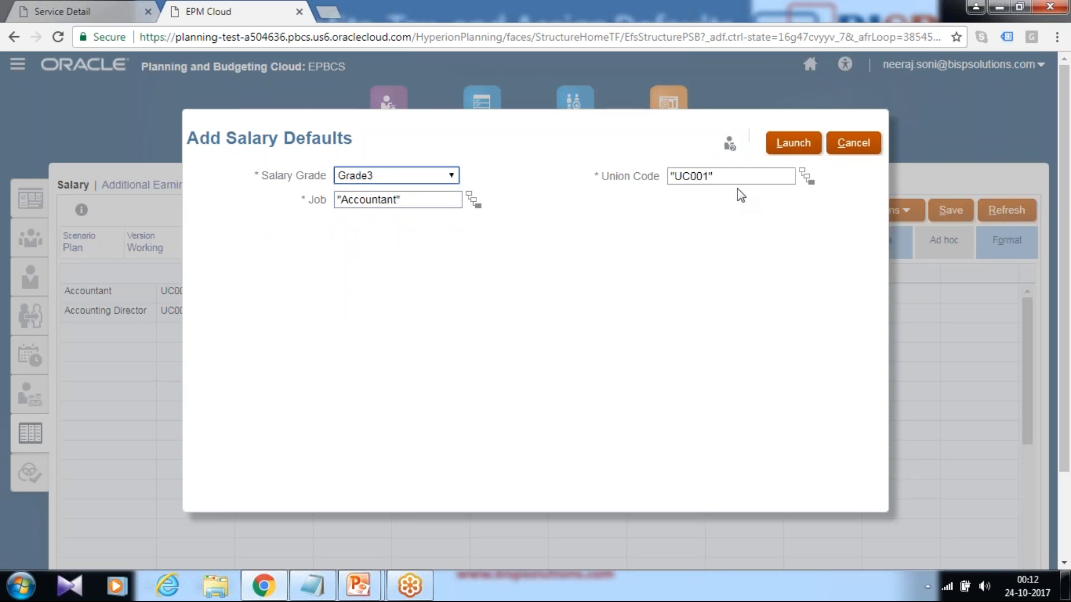
{"action": "left_click", "coordinate": [472, 201]}
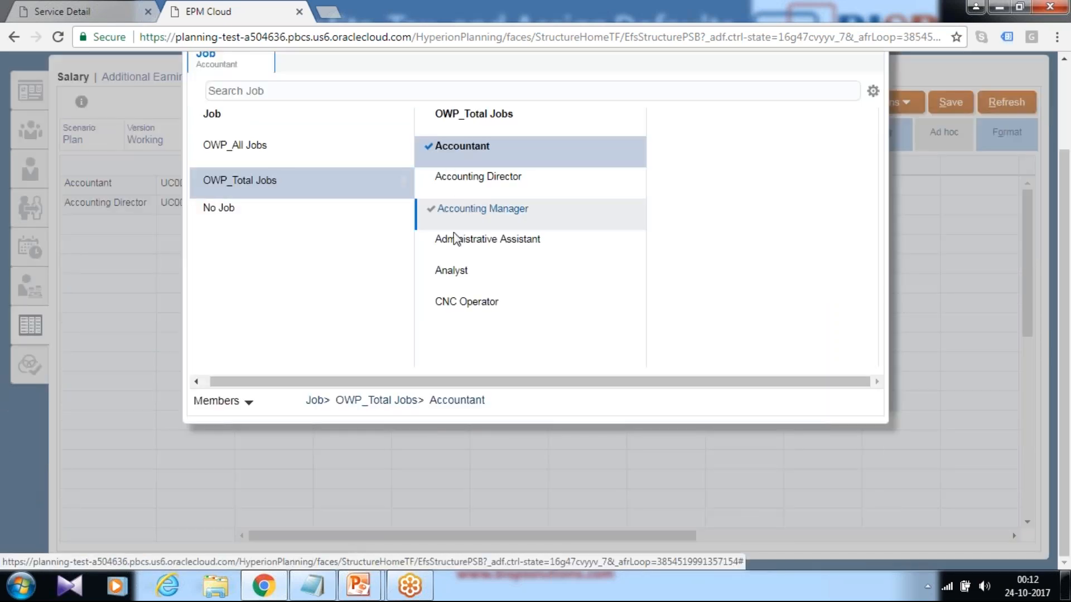
{"action": "left_click", "coordinate": [432, 243]}
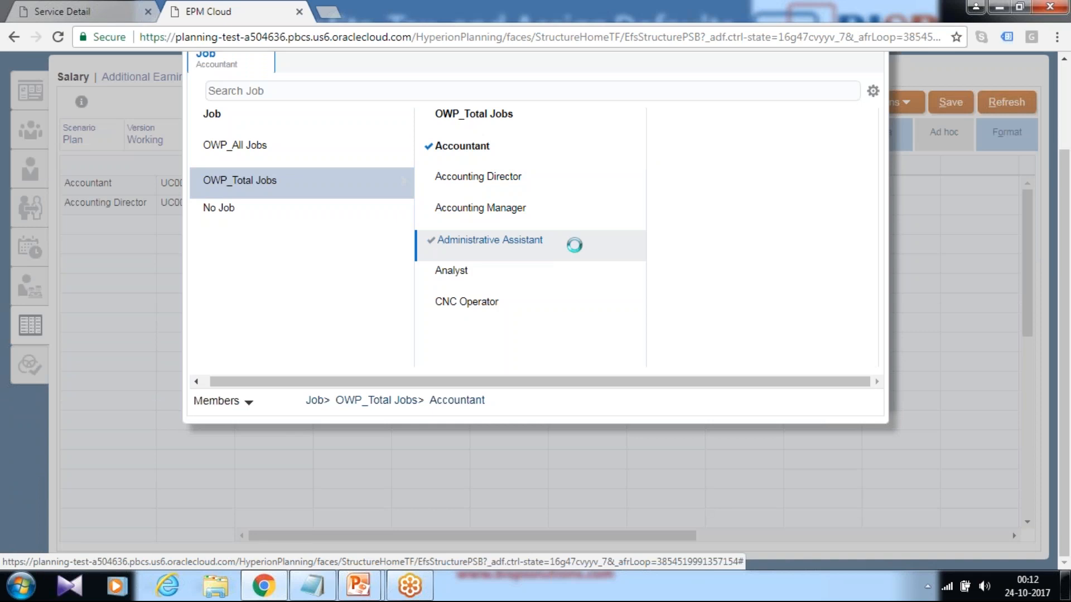
{"action": "scroll", "coordinate": [589, 232], "scroll_direction": "up", "scroll_amount": 2}
{"action": "left_click", "coordinate": [793, 122]}
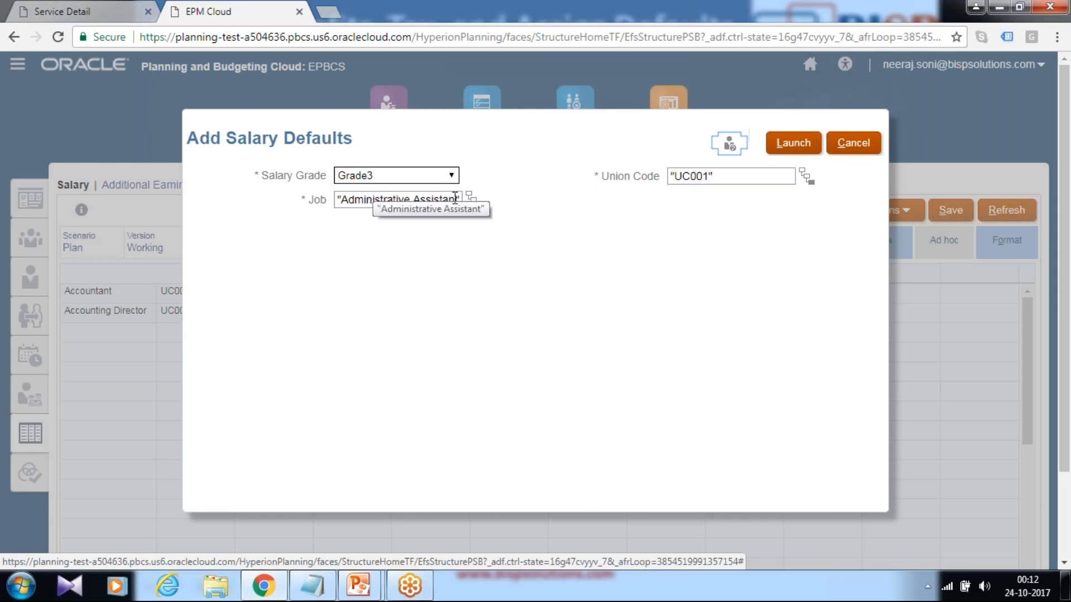
{"action": "left_click", "coordinate": [791, 146]}
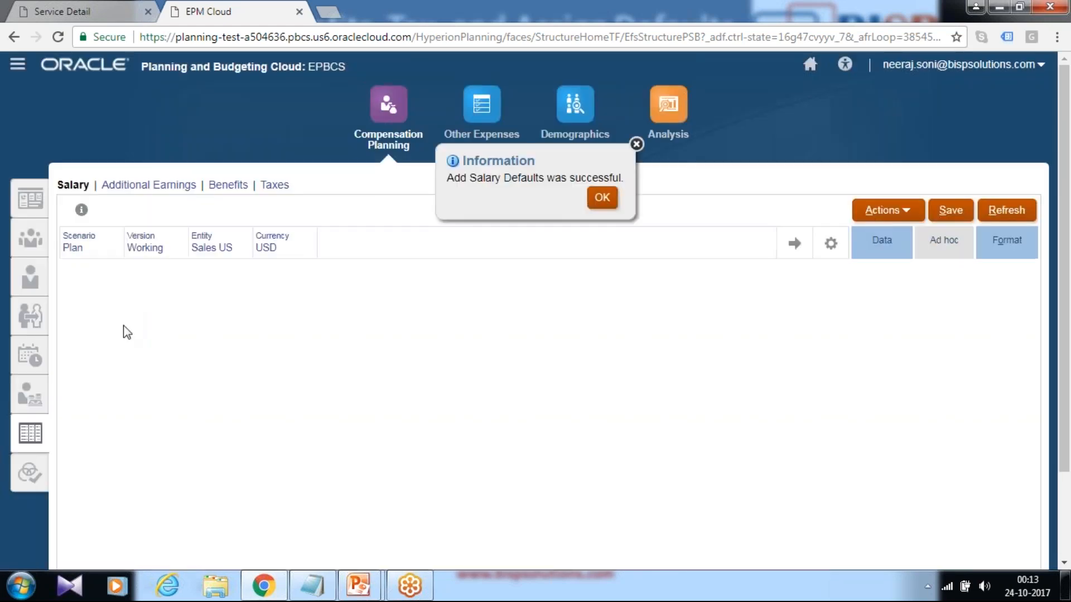
{"action": "key", "text": "Return"}
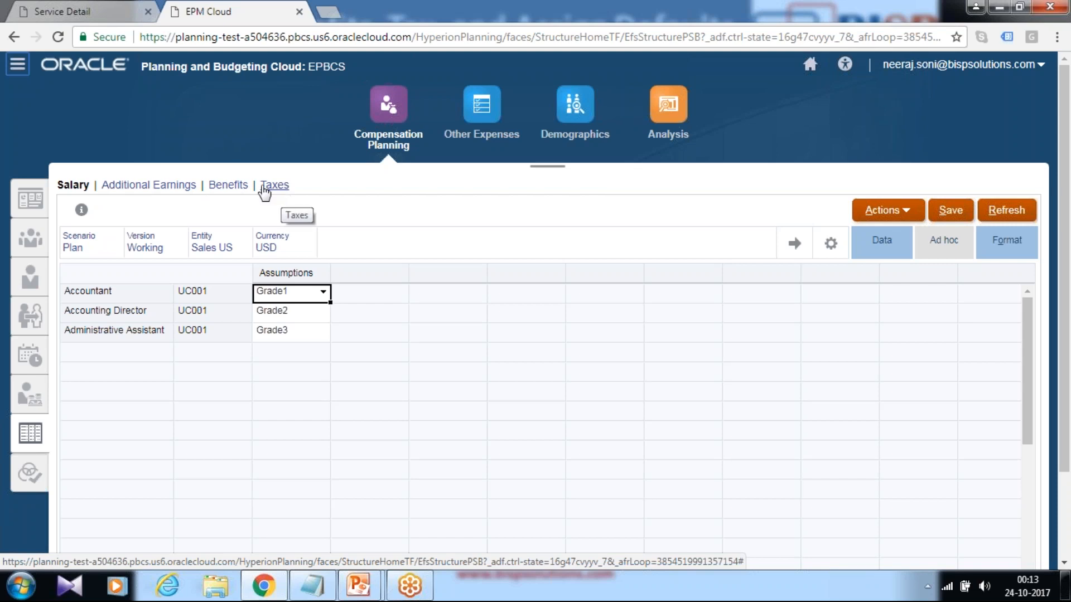
Step: Open the Component dimension for editing and expand OWP_Total Component down to the OWP_Benefits members
{"action": "left_click", "coordinate": [19, 69]}
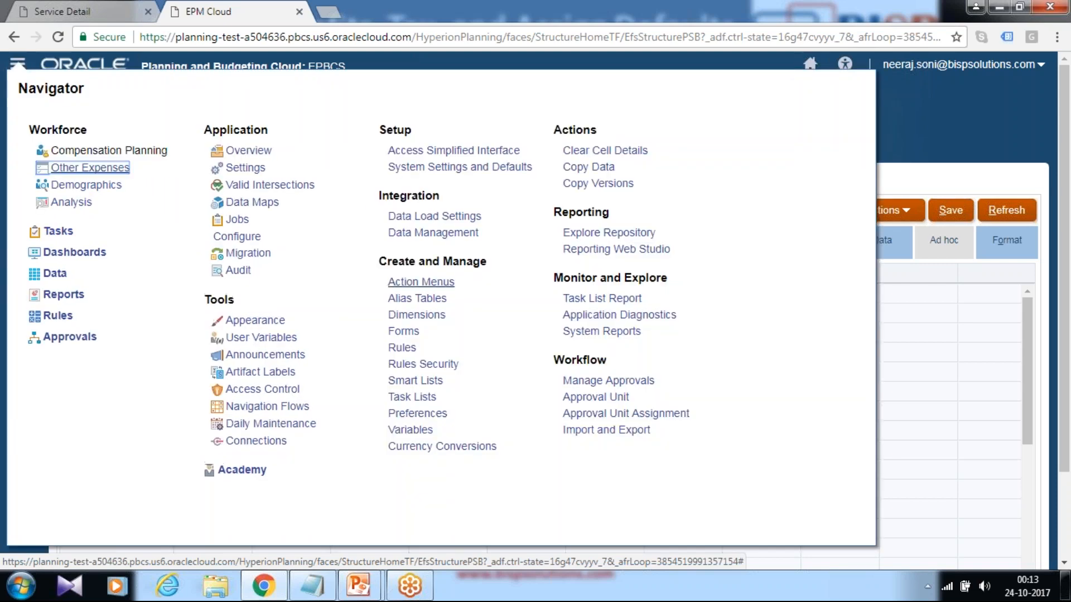
{"action": "left_click", "coordinate": [417, 314]}
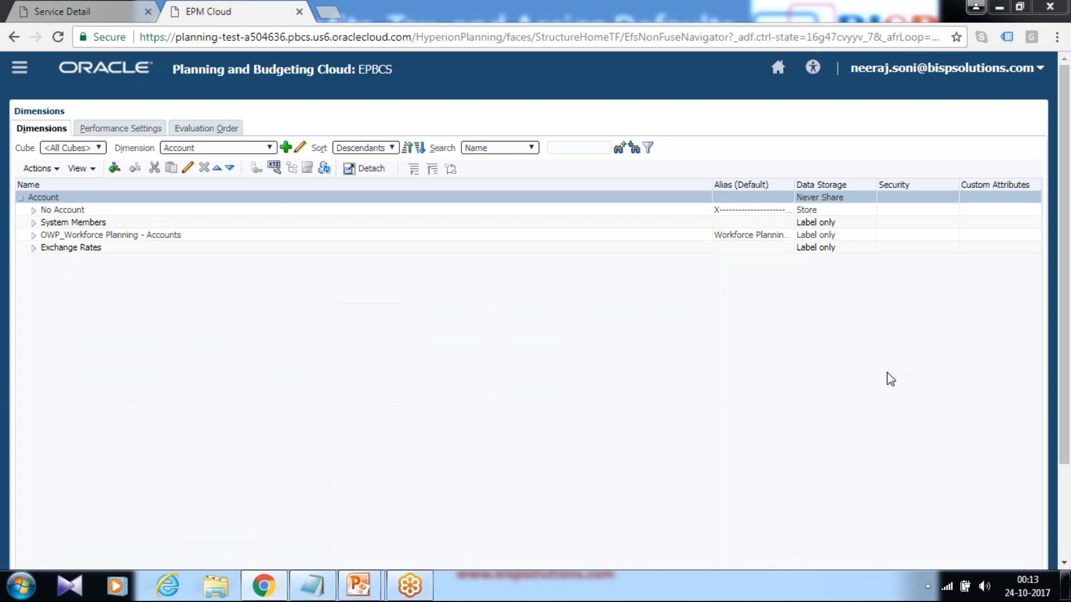
{"action": "left_click", "coordinate": [210, 148]}
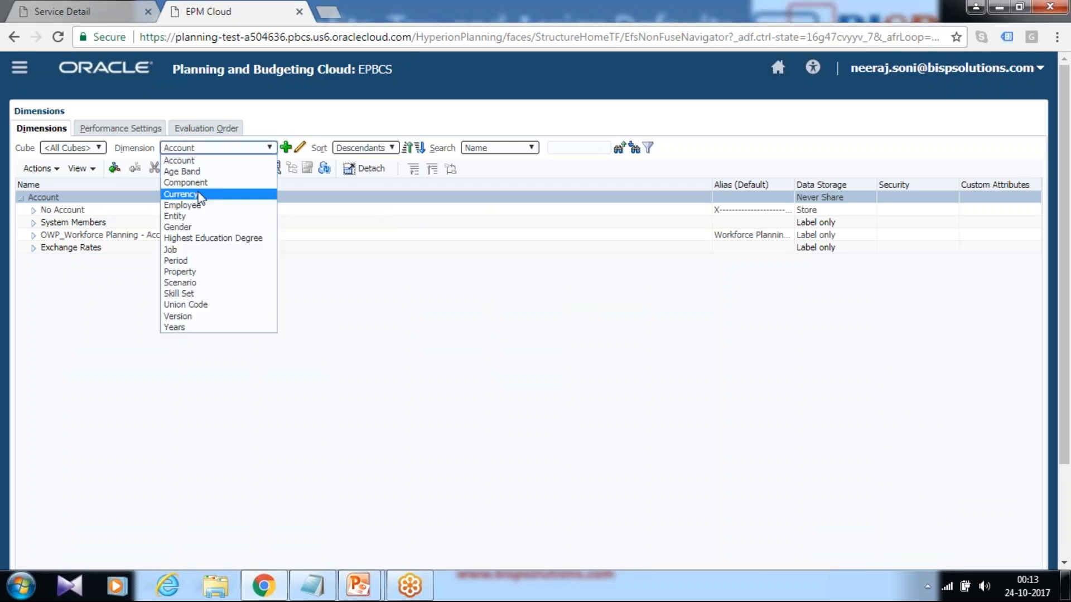
{"action": "left_click", "coordinate": [203, 186]}
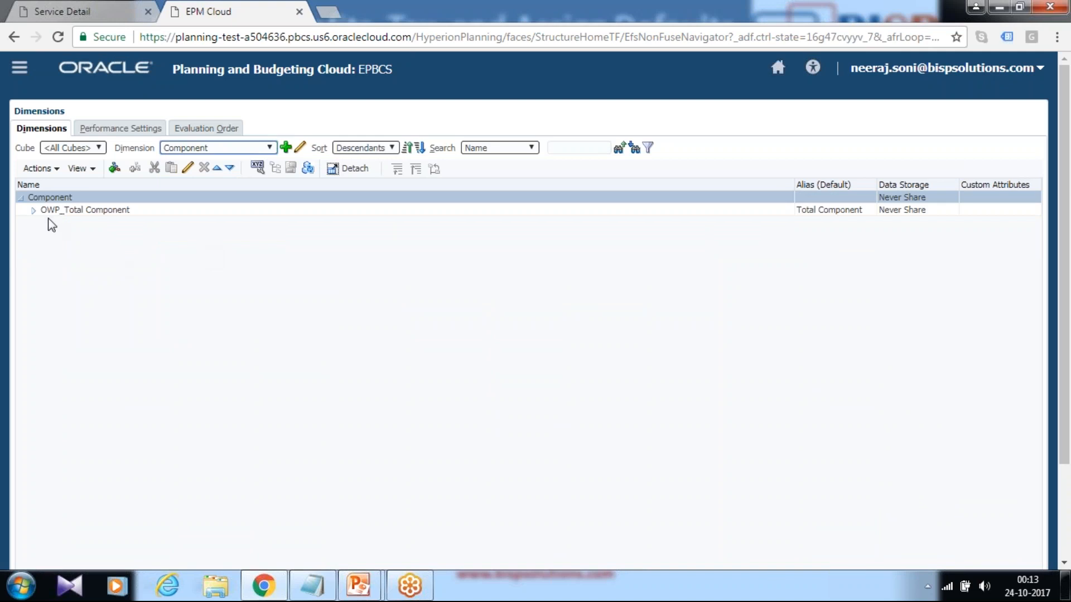
{"action": "left_click", "coordinate": [33, 210]}
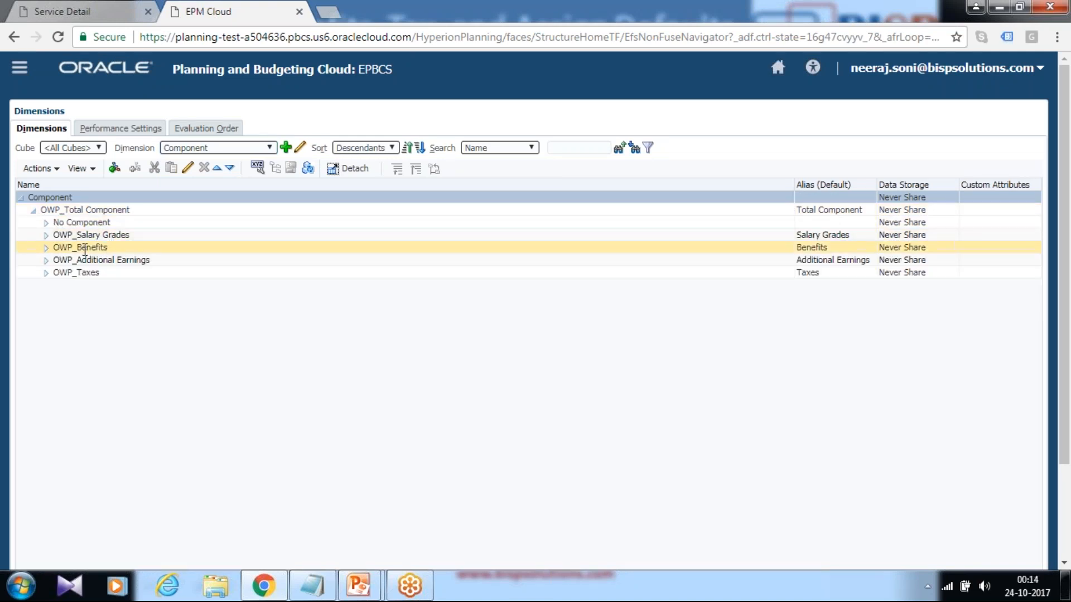
{"action": "left_click", "coordinate": [46, 248]}
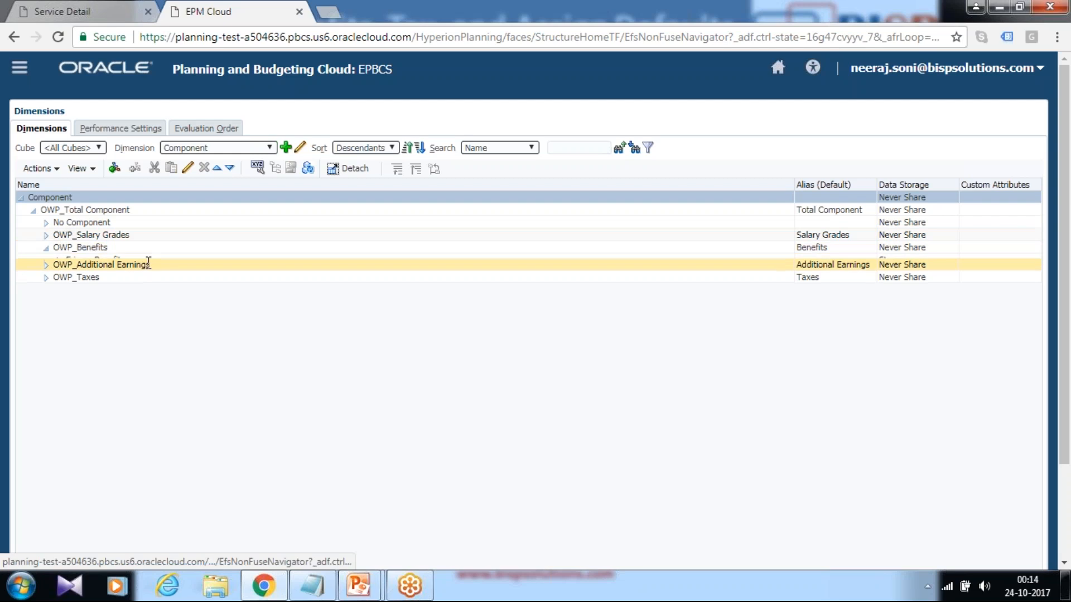
Step: Start a sibling member of Car_Allowance and name it Tuition Reimbursement, copied from the Notepad list
{"action": "left_click", "coordinate": [103, 272]}
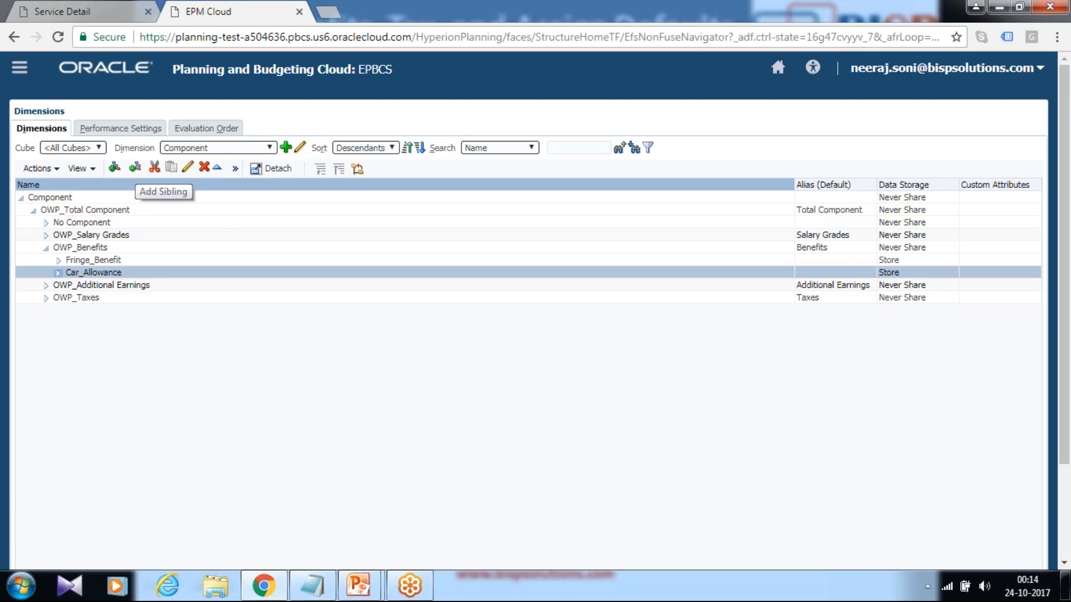
{"action": "left_click", "coordinate": [135, 169]}
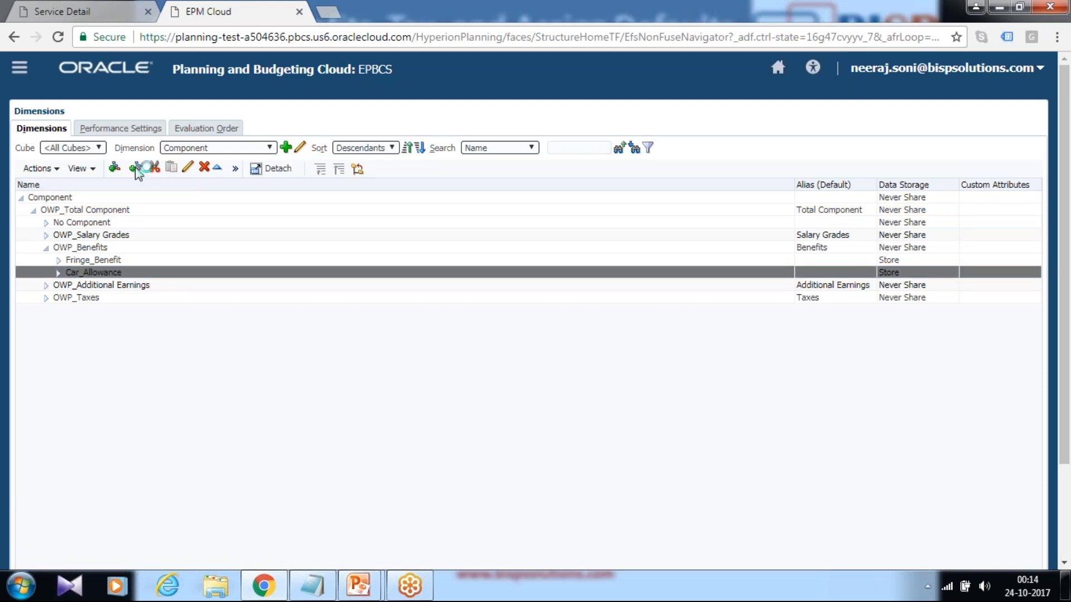
{"action": "left_click", "coordinate": [262, 217]}
{"action": "left_click", "coordinate": [256, 181]}
{"action": "left_click", "coordinate": [256, 171]}
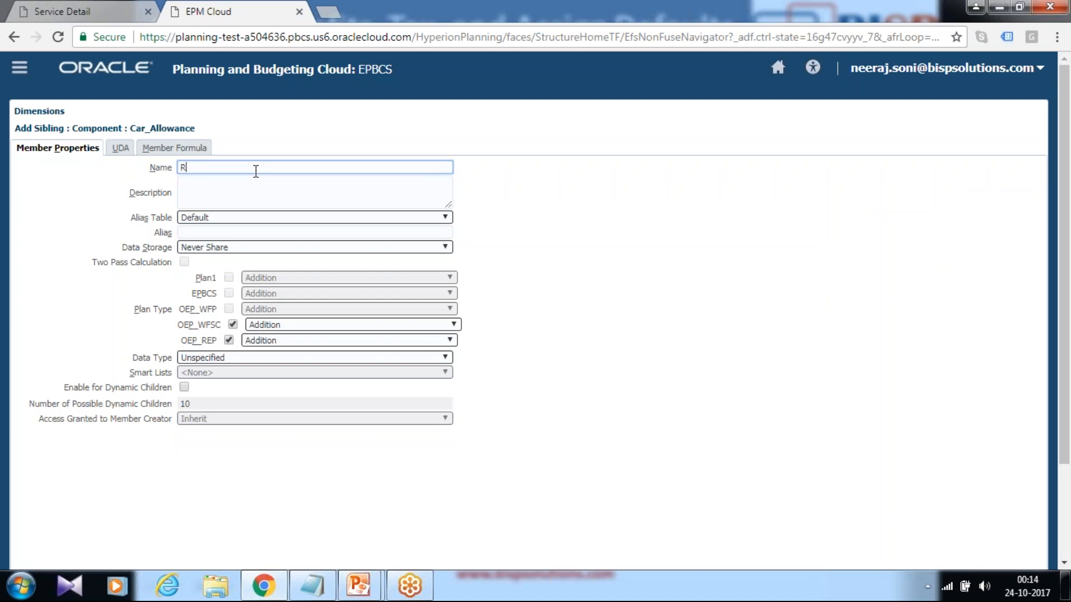
{"action": "left_click", "coordinate": [312, 585]}
{"action": "left_click_drag", "start_coordinate": [267, 312], "coordinate": [87, 307]}
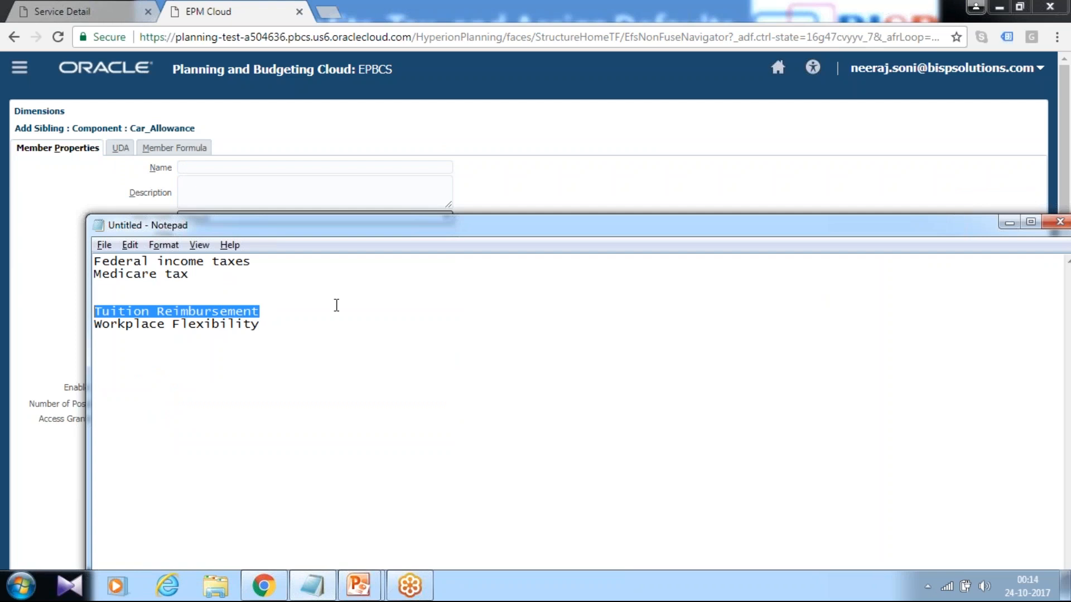
{"action": "key", "text": "ctrl+c"}
{"action": "key", "text": "alt+Tab"}
{"action": "left_click", "coordinate": [255, 167]}
{"action": "key", "text": "ctrl+v"}
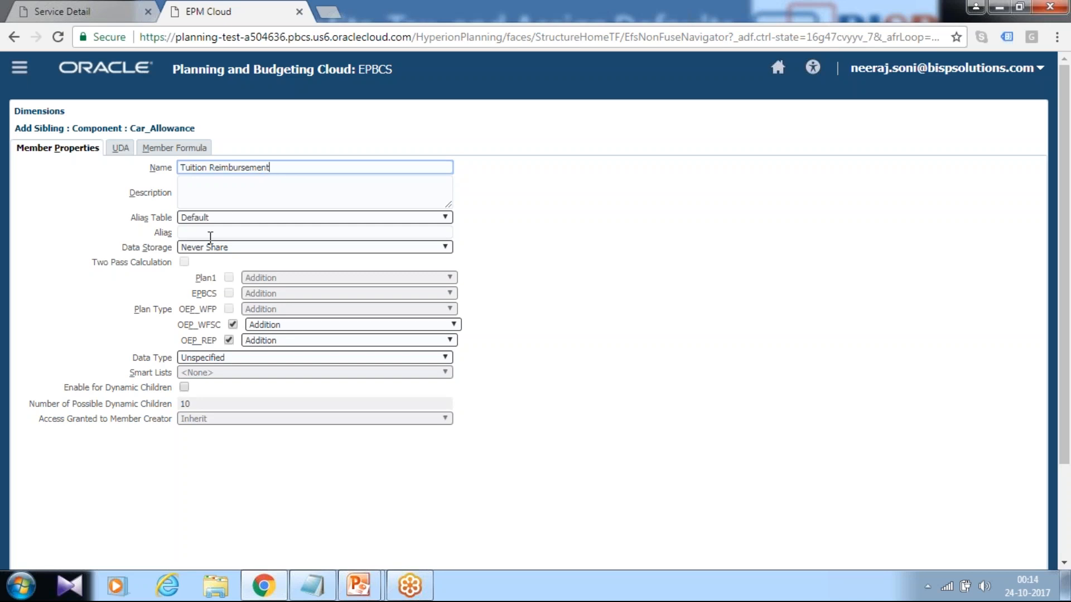
Step: Set the Tuition Reimbursement member's data storage to Store and save the member
{"action": "left_click", "coordinate": [235, 246]}
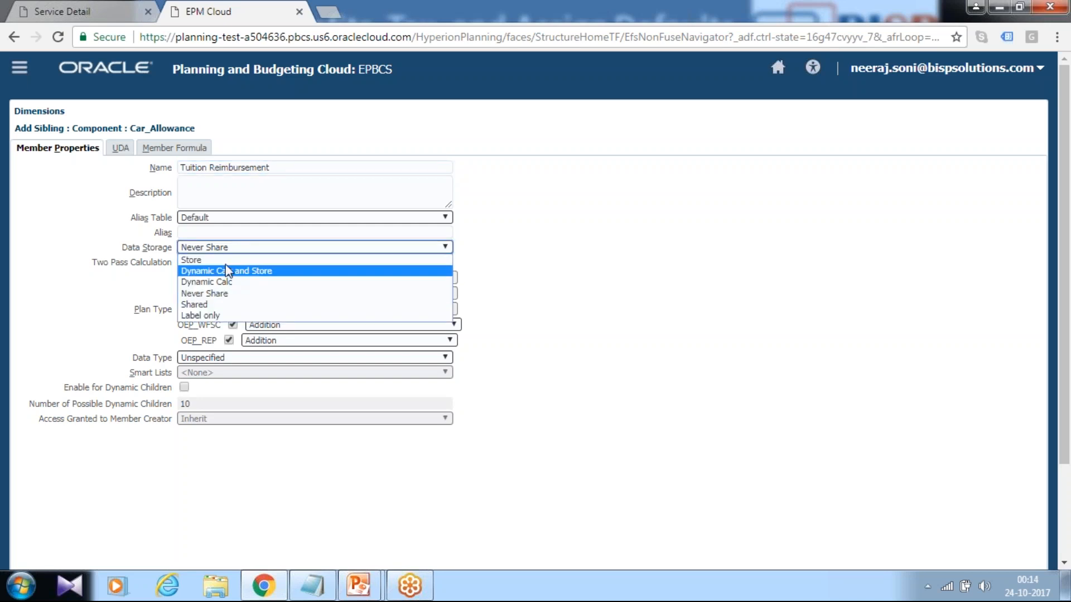
{"action": "left_click", "coordinate": [220, 259]}
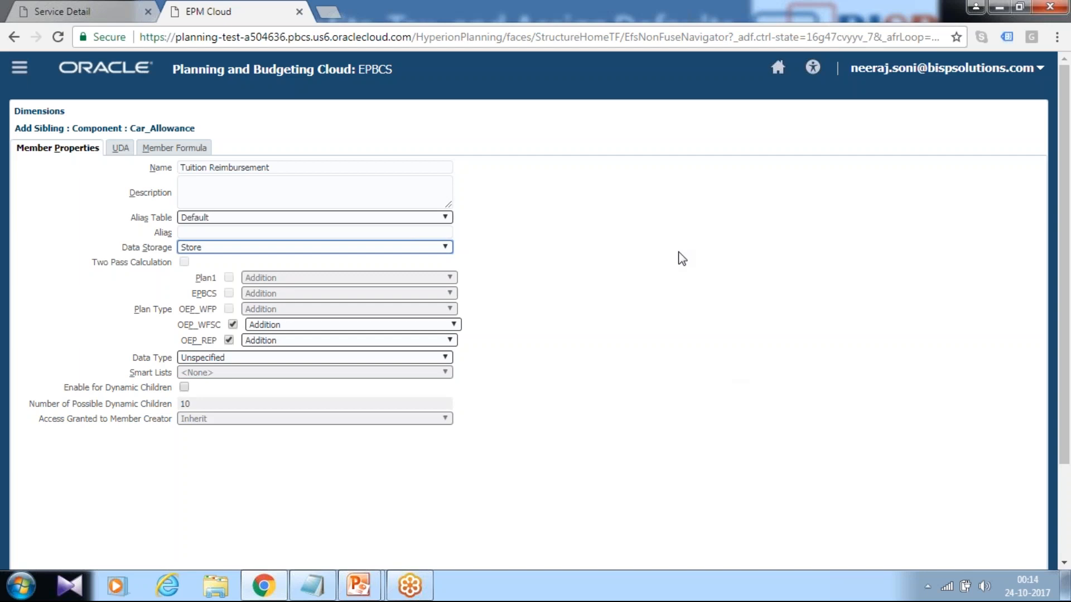
{"action": "scroll", "coordinate": [677, 263], "scroll_direction": "down", "scroll_amount": 2}
{"action": "left_click", "coordinate": [983, 553]}
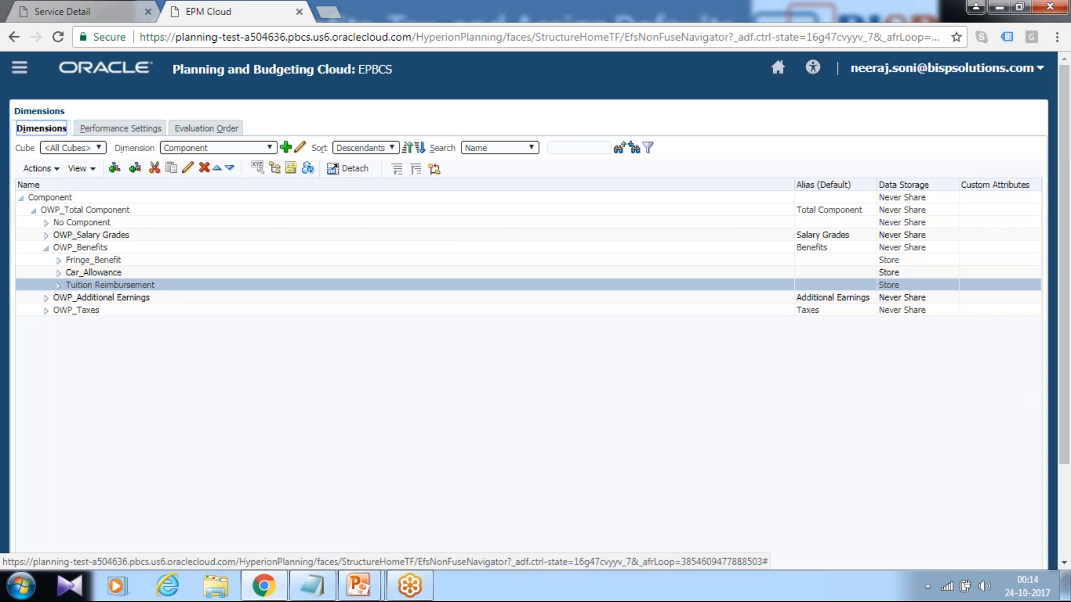
Step: Expand OWP_Taxes and start a new sibling member of FICA
{"action": "left_click", "coordinate": [45, 310]}
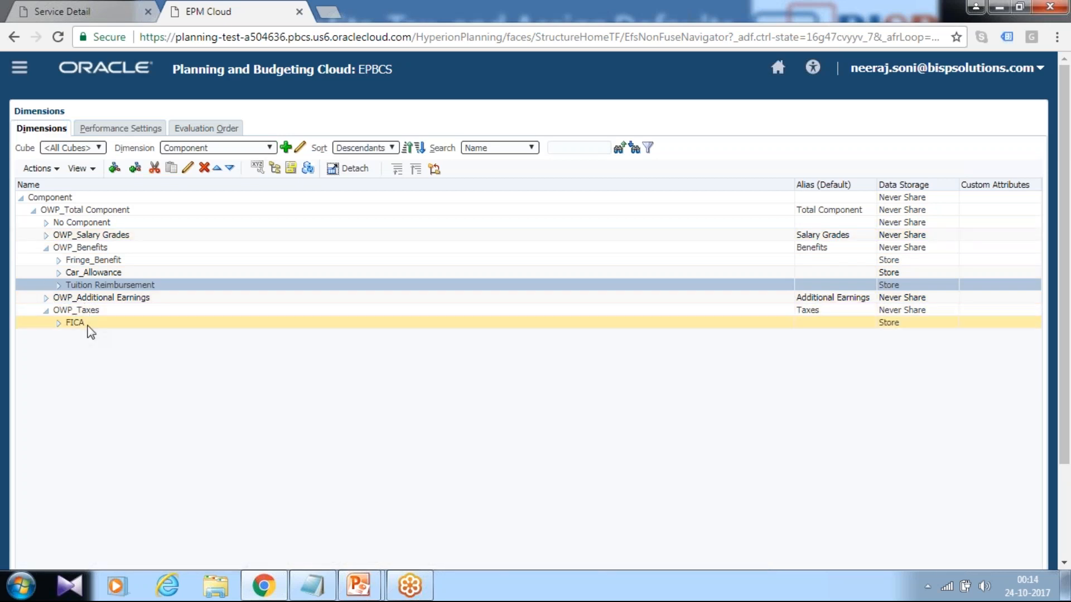
{"action": "left_click", "coordinate": [83, 323]}
{"action": "left_click", "coordinate": [59, 323]}
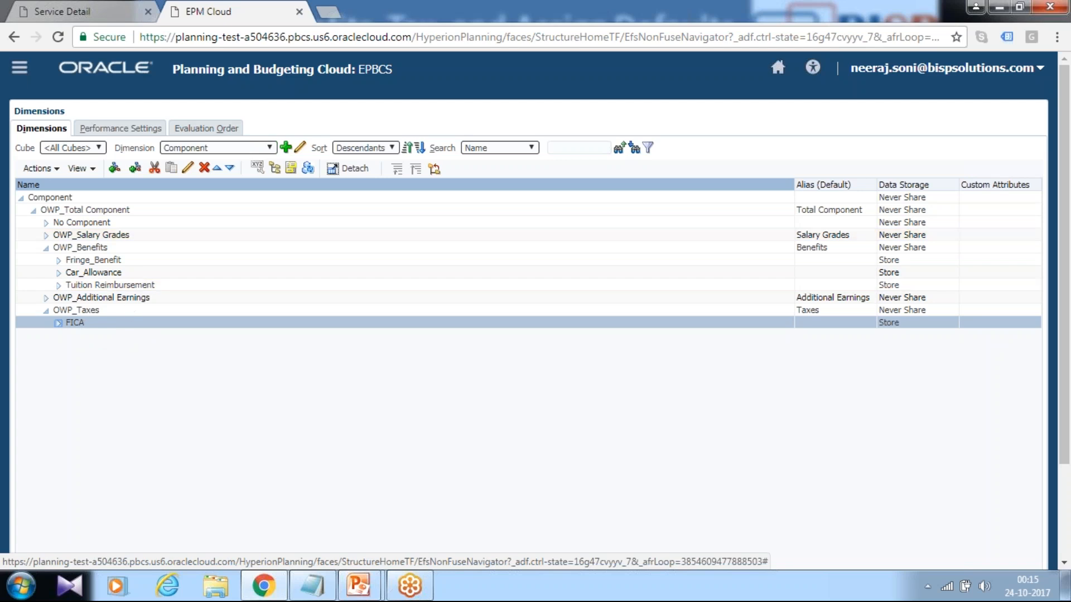
{"action": "left_click", "coordinate": [135, 168]}
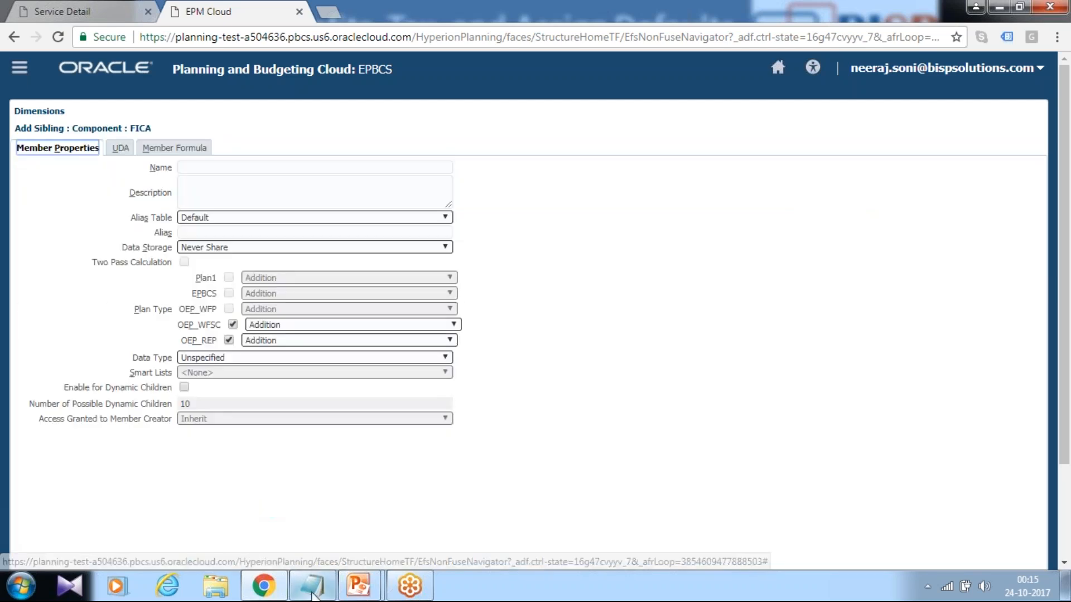
{"action": "key", "text": "alt+Tab"}
{"action": "left_click_drag", "start_coordinate": [251, 261], "coordinate": [97, 260]}
{"action": "left_click", "coordinate": [96, 260]}
{"action": "key", "text": "alt+Tab"}
{"action": "left_click", "coordinate": [396, 168]}
{"action": "key", "text": "ctrl+v"}
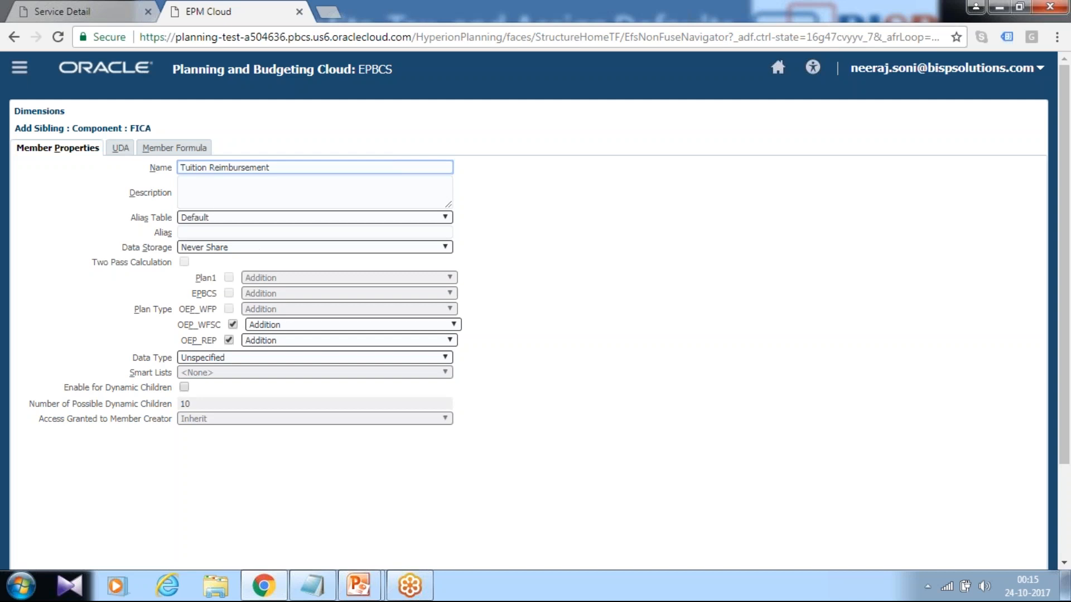
Step: Copy Federal income taxes from the Notepad list and enter it as the FICA sibling's name
{"action": "key", "text": "alt+Tab"}
{"action": "left_click_drag", "start_coordinate": [252, 261], "coordinate": [64, 267]}
{"action": "key", "text": "alt+Tab"}
{"action": "left_click_drag", "start_coordinate": [295, 167], "coordinate": [149, 172]}
{"action": "key", "text": "ctrl+v"}
Step: Set the Federal income taxes member's data storage to Store and save the member
{"action": "left_click", "coordinate": [248, 247]}
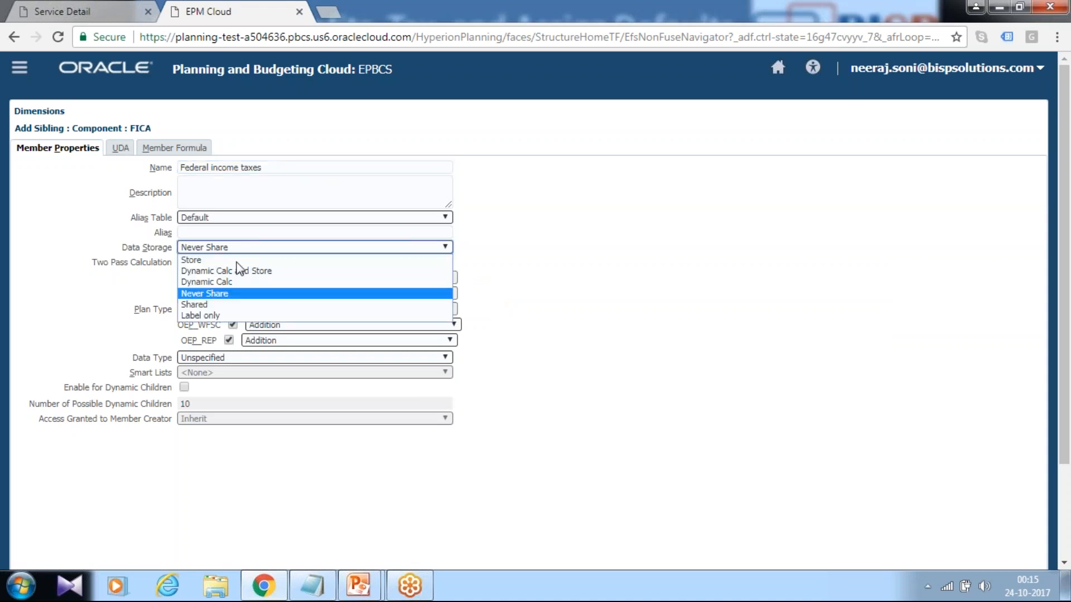
{"action": "left_click", "coordinate": [206, 260]}
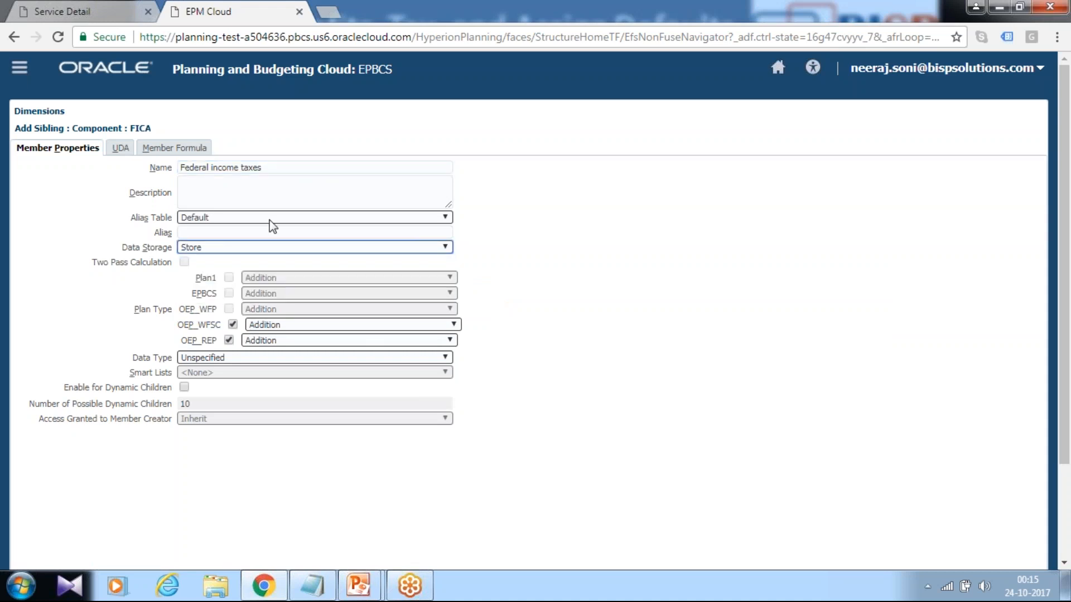
{"action": "scroll", "coordinate": [826, 340], "scroll_direction": "down", "scroll_amount": 2}
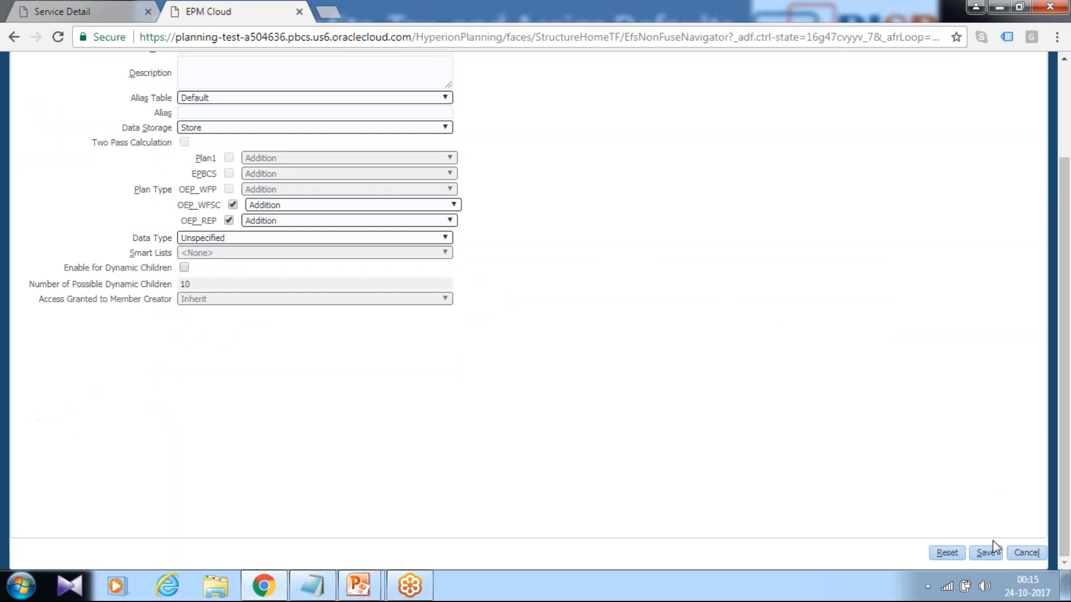
{"action": "left_click", "coordinate": [986, 556]}
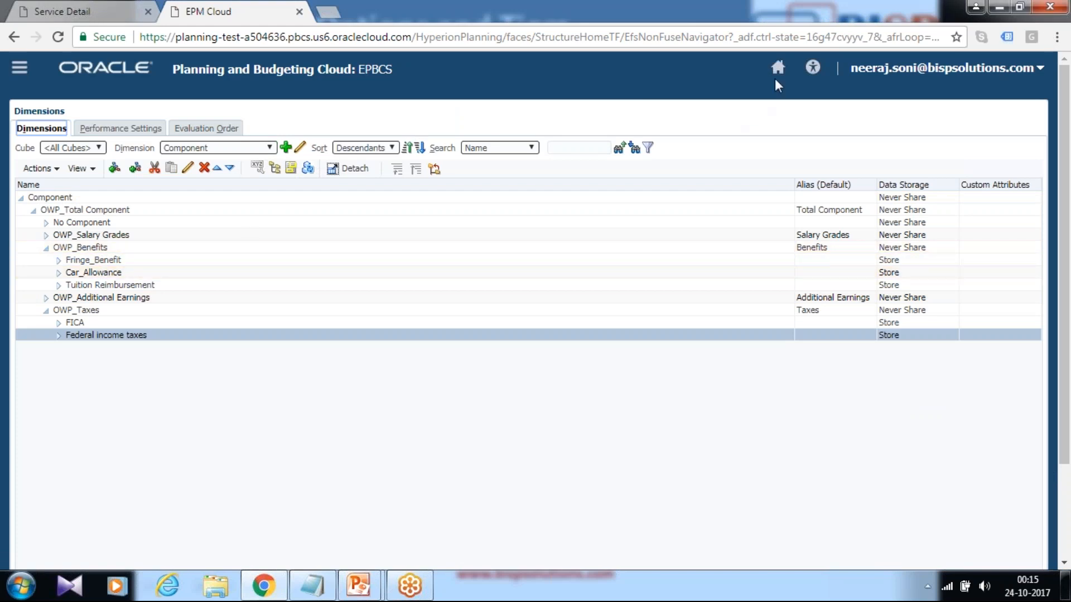
Step: Open the application's Configure page from the home page's Application area and switch it to Workforce
{"action": "scroll", "coordinate": [946, 439], "scroll_direction": "down", "scroll_amount": 3}
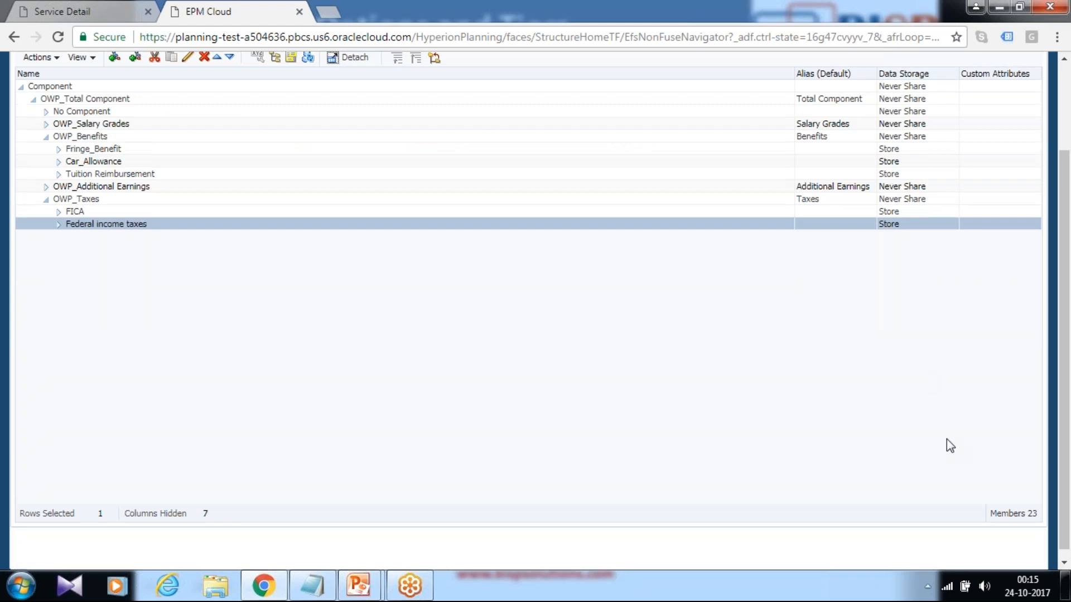
{"action": "scroll", "coordinate": [946, 440], "scroll_direction": "up", "scroll_amount": 3}
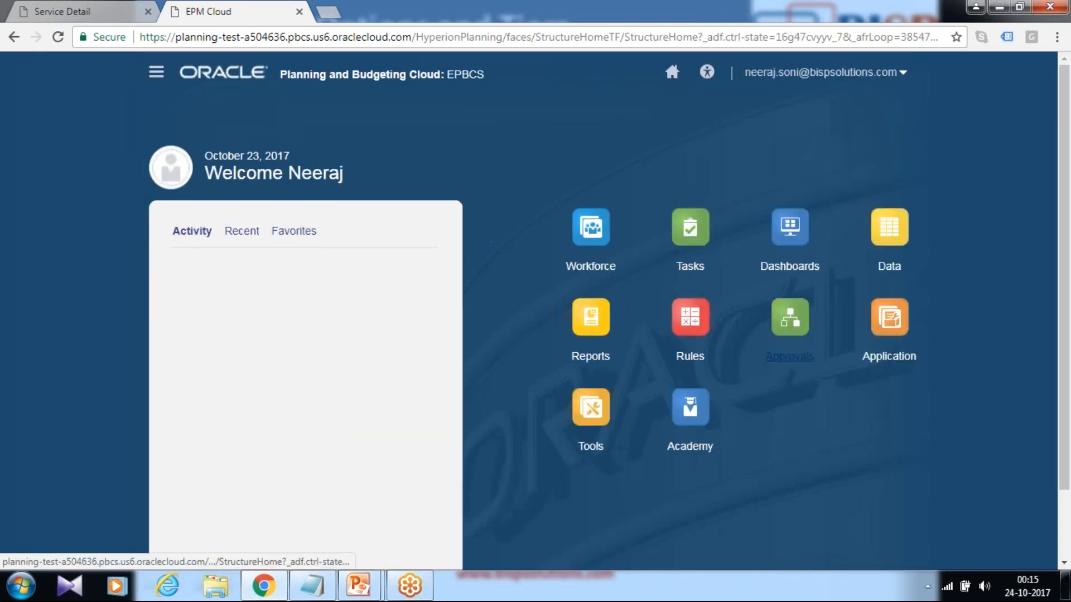
{"action": "left_click", "coordinate": [889, 360]}
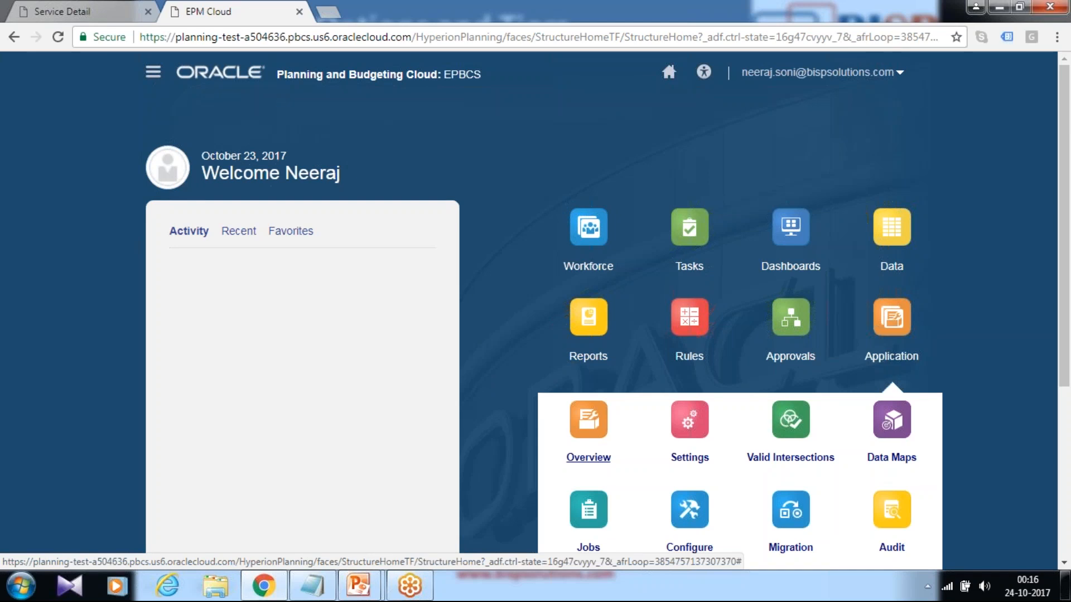
{"action": "left_click", "coordinate": [588, 457]}
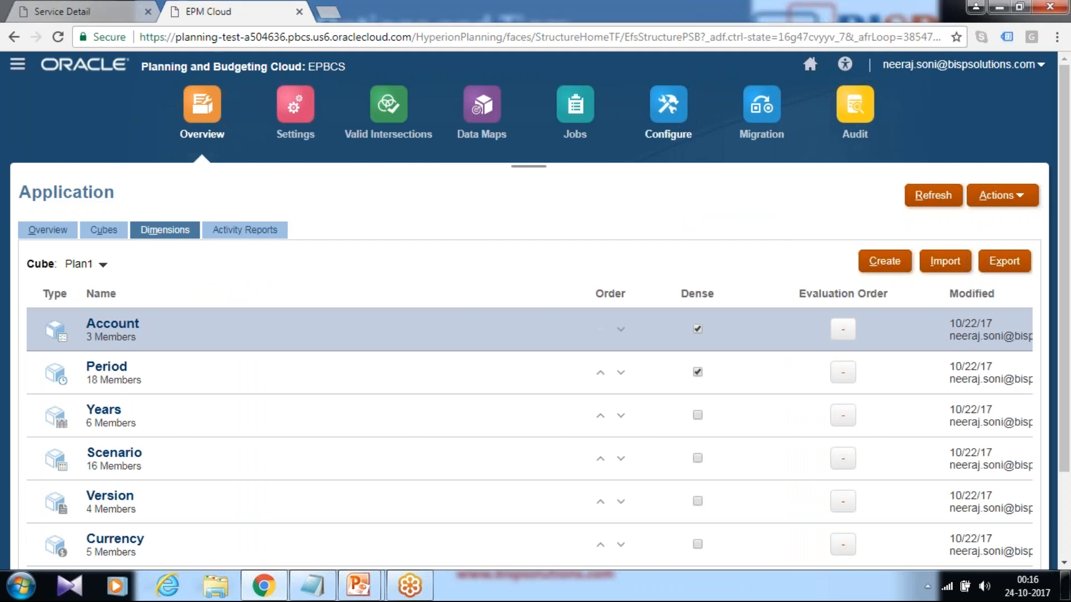
{"action": "left_click", "coordinate": [695, 137]}
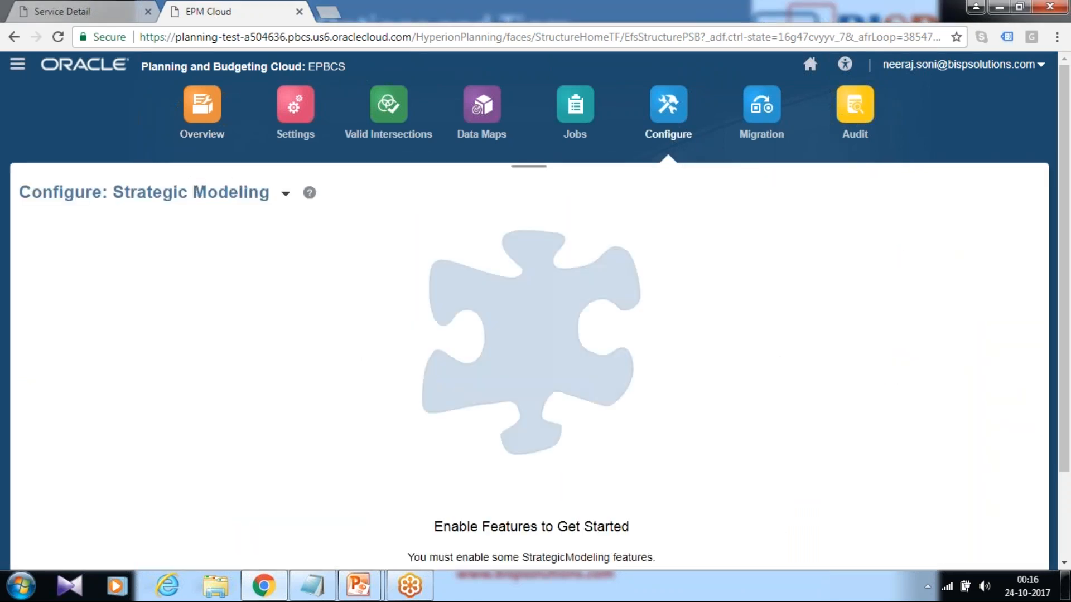
{"action": "left_click", "coordinate": [286, 194]}
{"action": "left_click", "coordinate": [302, 252]}
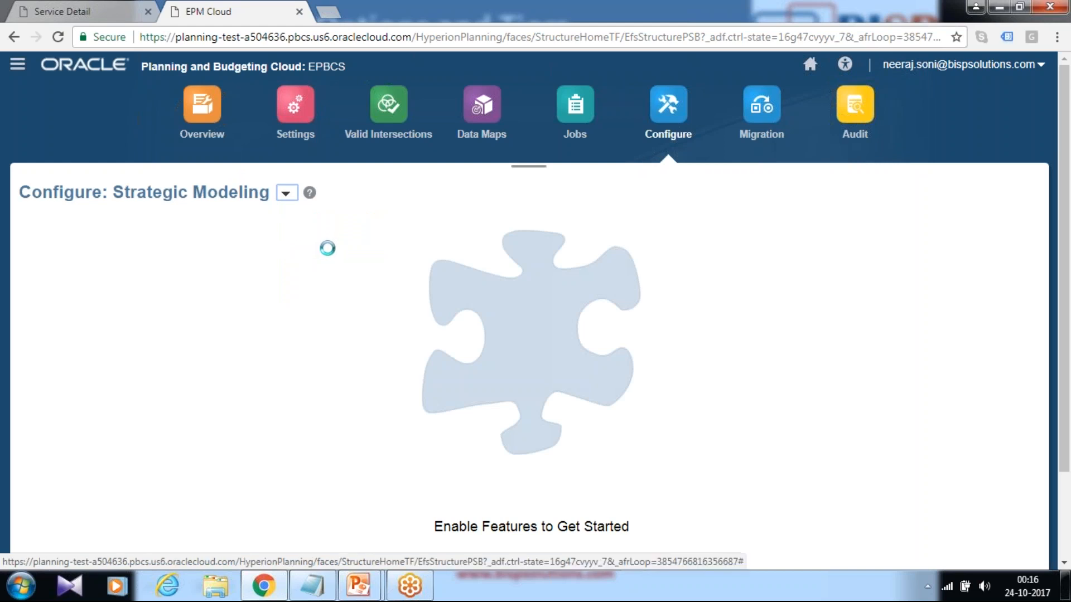
Step: Open the Options and Tiers settings from the Workforce configuration list
{"action": "scroll", "coordinate": [170, 330], "scroll_direction": "down", "scroll_amount": 4}
{"action": "scroll", "coordinate": [170, 331], "scroll_direction": "down", "scroll_amount": 3}
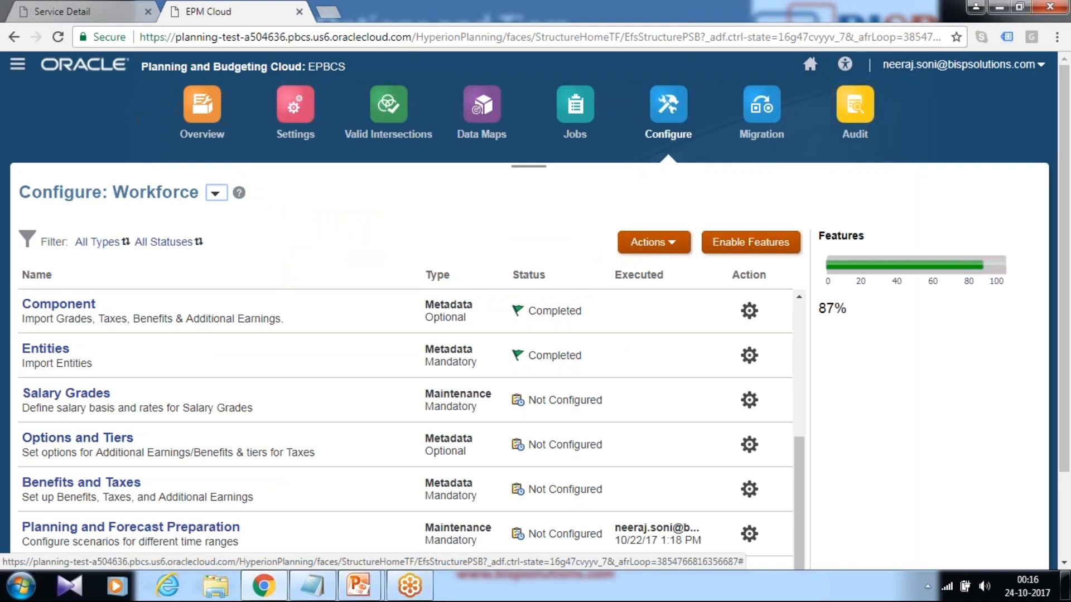
{"action": "left_click", "coordinate": [84, 440]}
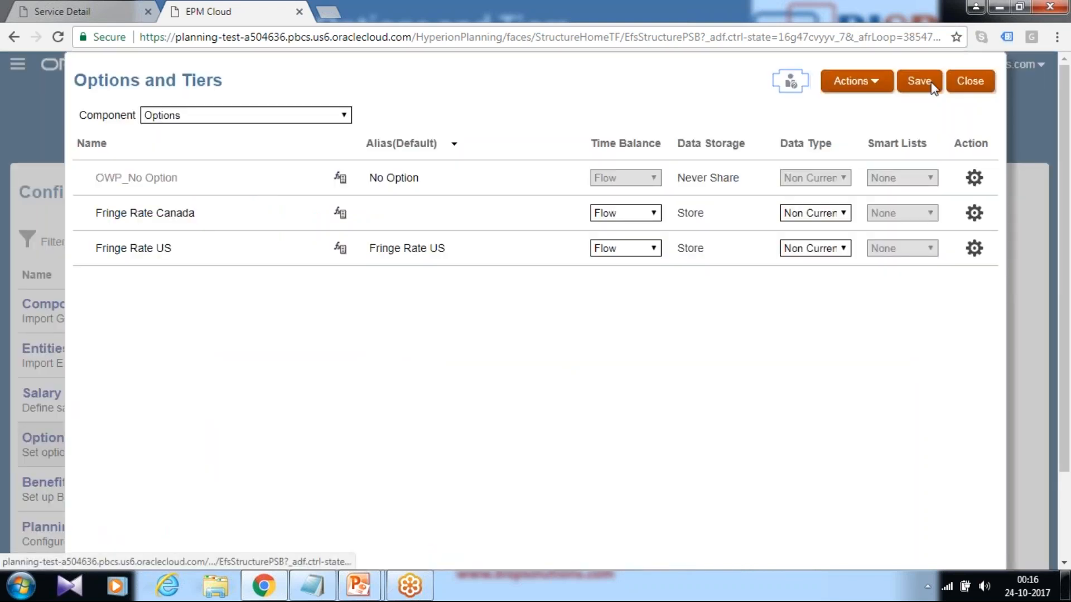
{"action": "left_click", "coordinate": [1047, 38]}
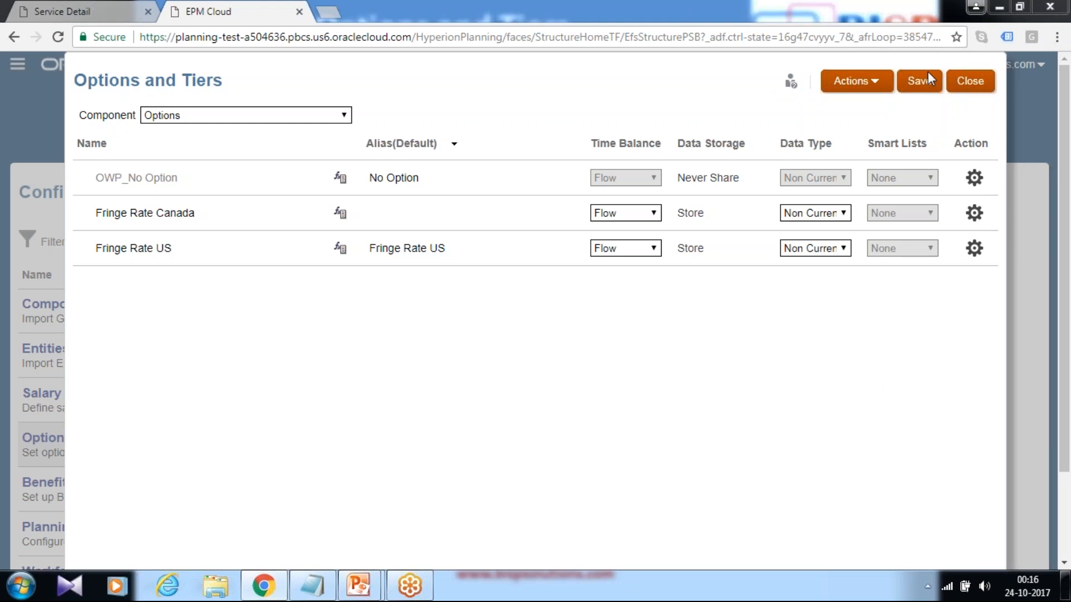
{"action": "left_click", "coordinate": [413, 123]}
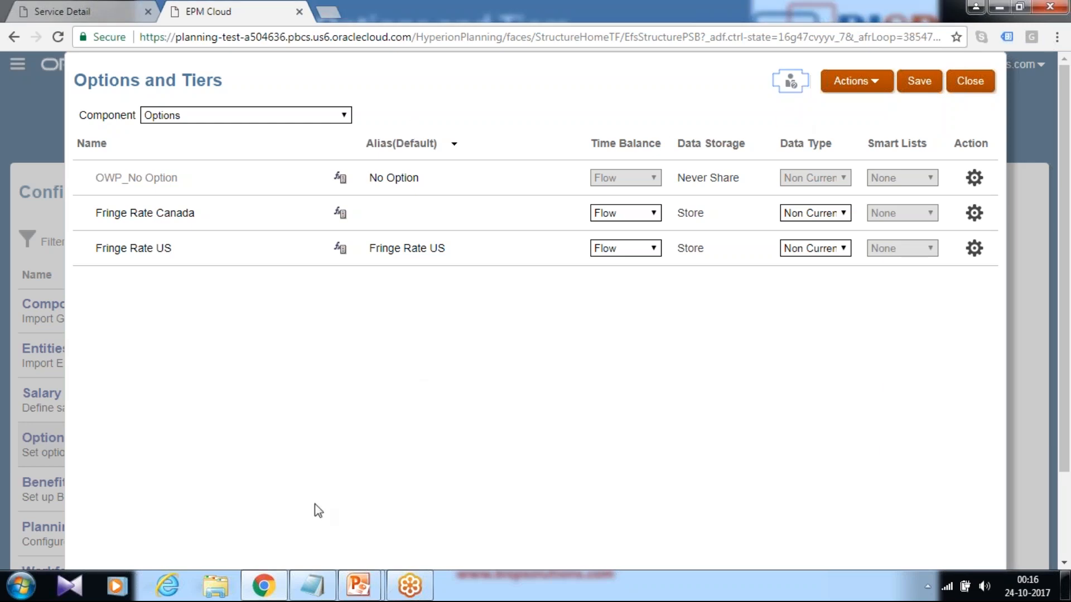
Step: Check the benefit names in the Notepad list and add a blank row to the Options component
{"action": "left_click", "coordinate": [312, 584]}
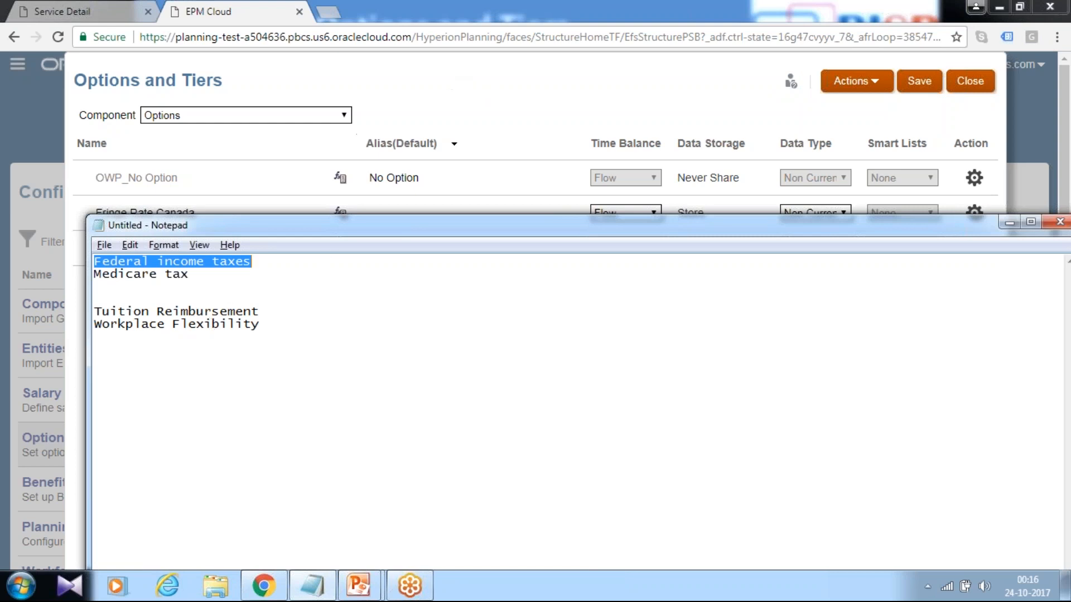
{"action": "left_click", "coordinate": [475, 100]}
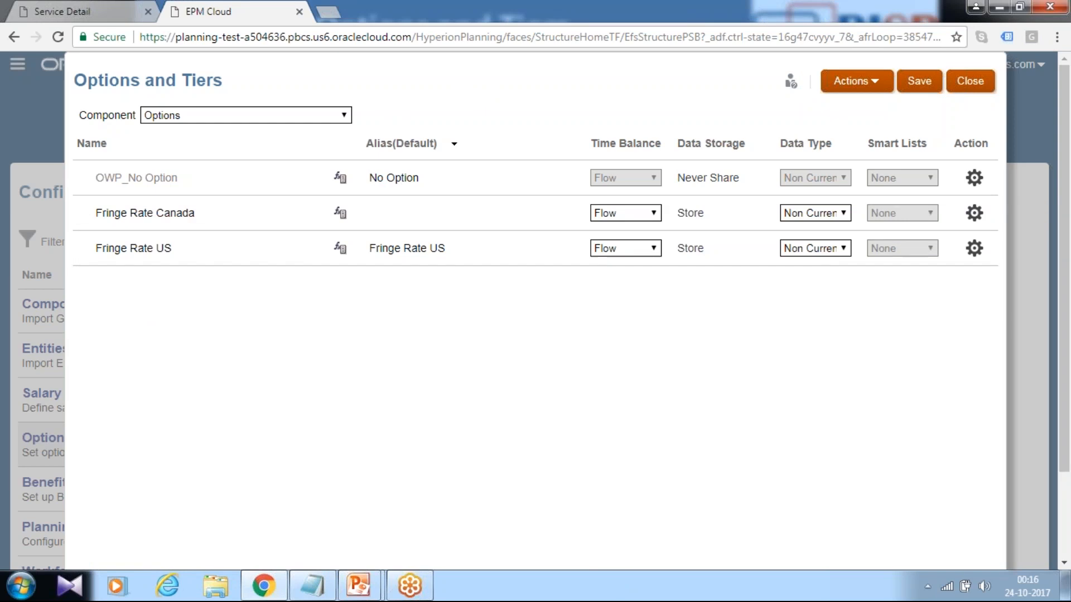
{"action": "left_click", "coordinate": [876, 82]}
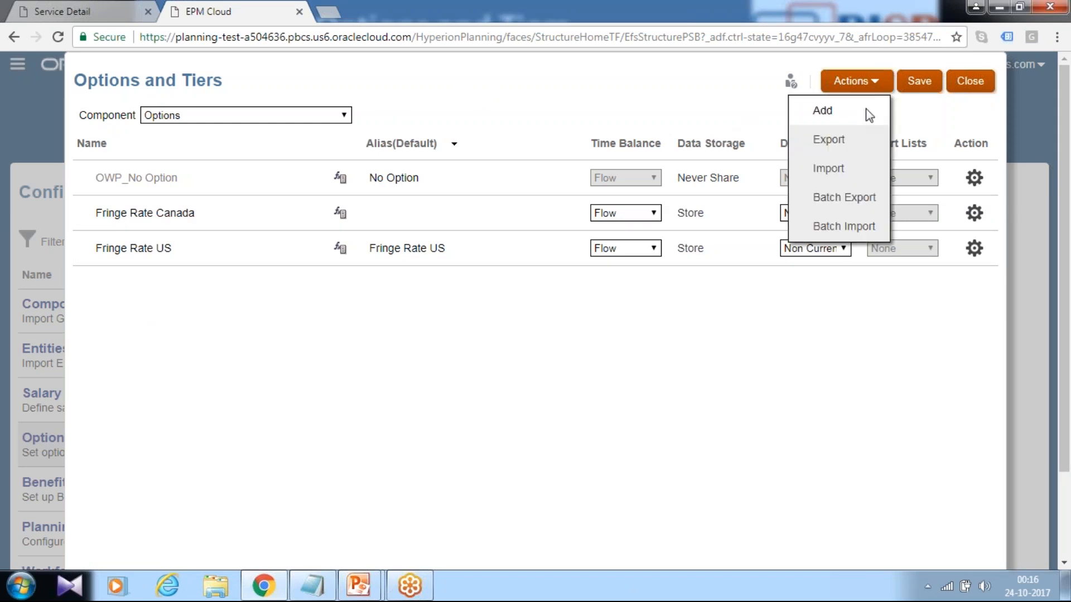
{"action": "left_click", "coordinate": [824, 112]}
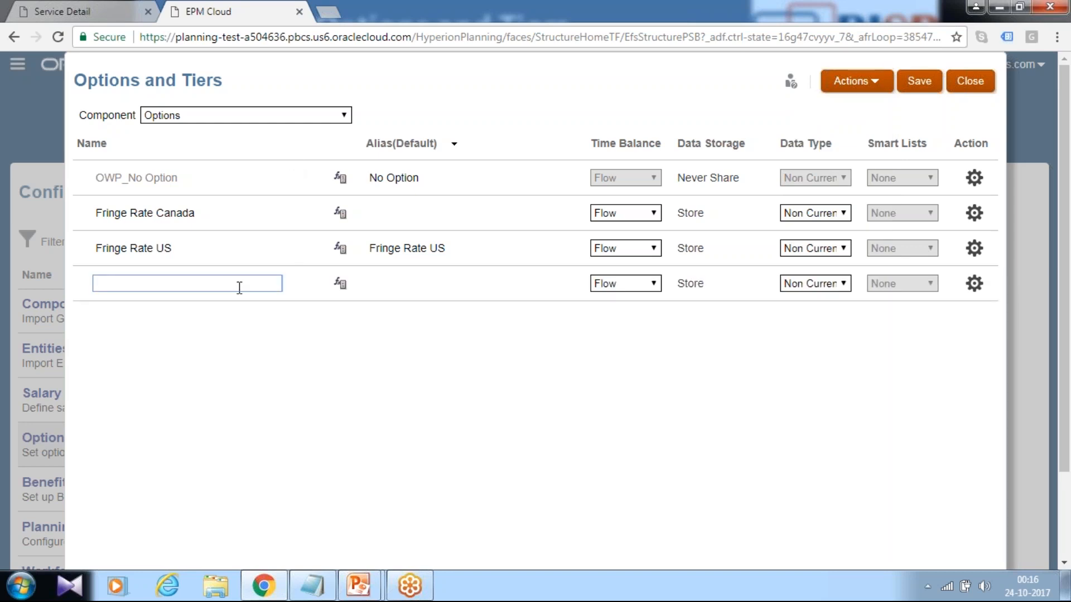
Step: Name the new option Tuition Reimbursement Rate Canada, copying Tuition Reimbursement from the Notepad list, and save it
{"action": "key", "text": "alt+Tab"}
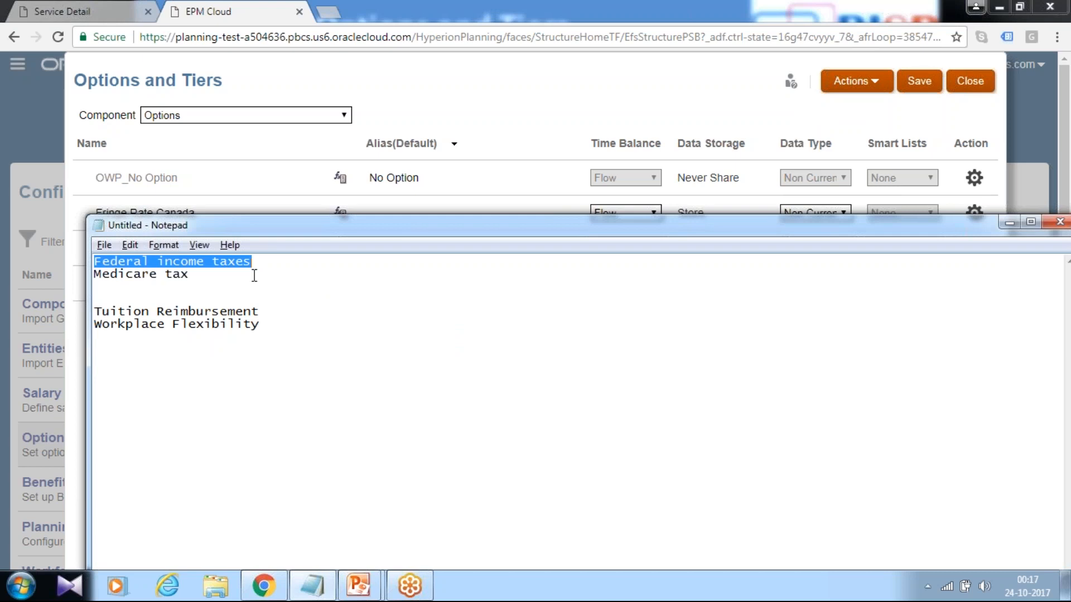
{"action": "left_click_drag", "start_coordinate": [257, 306], "coordinate": [81, 307]}
{"action": "key", "text": "ctrl+c"}
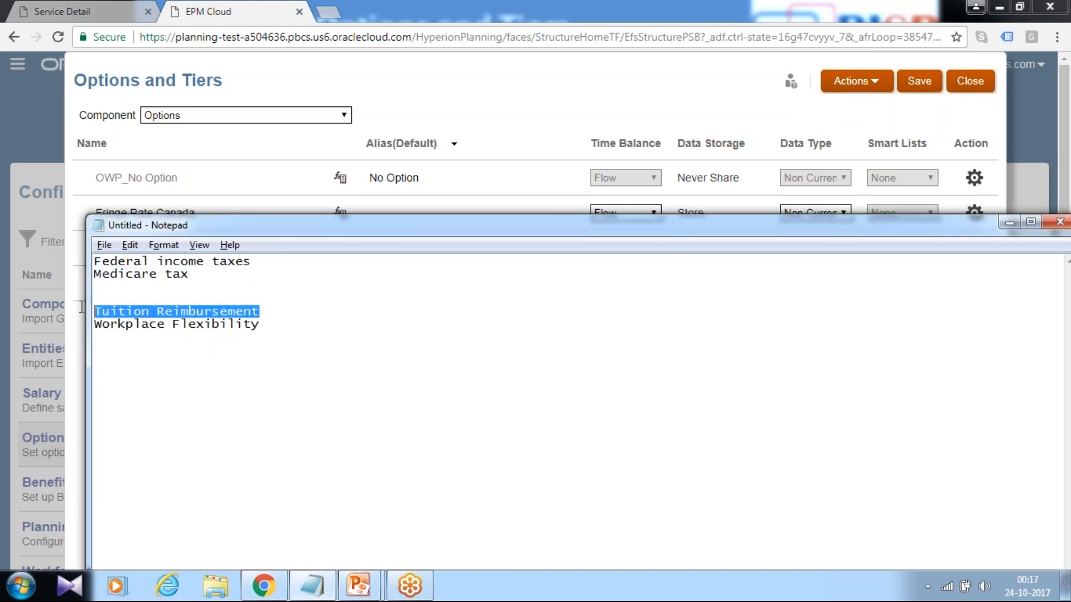
{"action": "key", "text": "alt+Tab"}
{"action": "key", "text": "ctrl+v"}
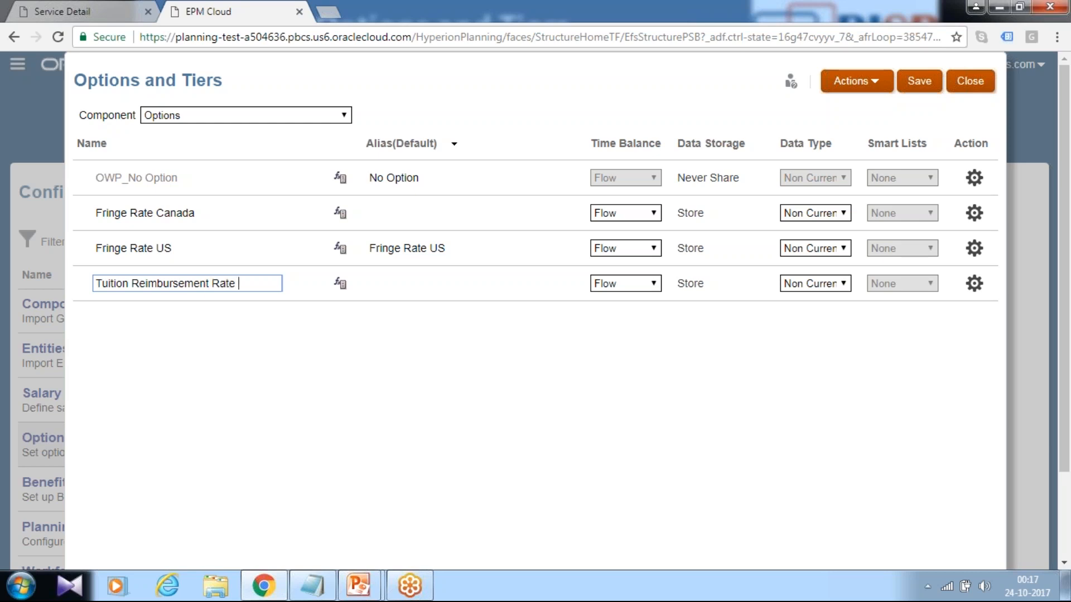
{"action": "type", "text": "Rate Canada"}
{"action": "left_click", "coordinate": [403, 281]}
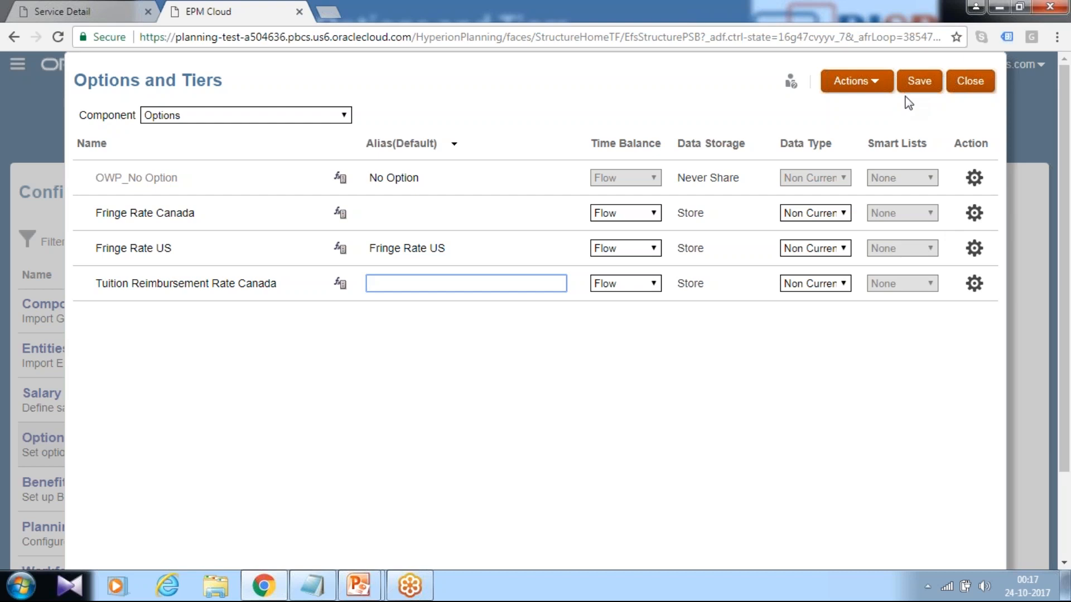
{"action": "left_click", "coordinate": [916, 84]}
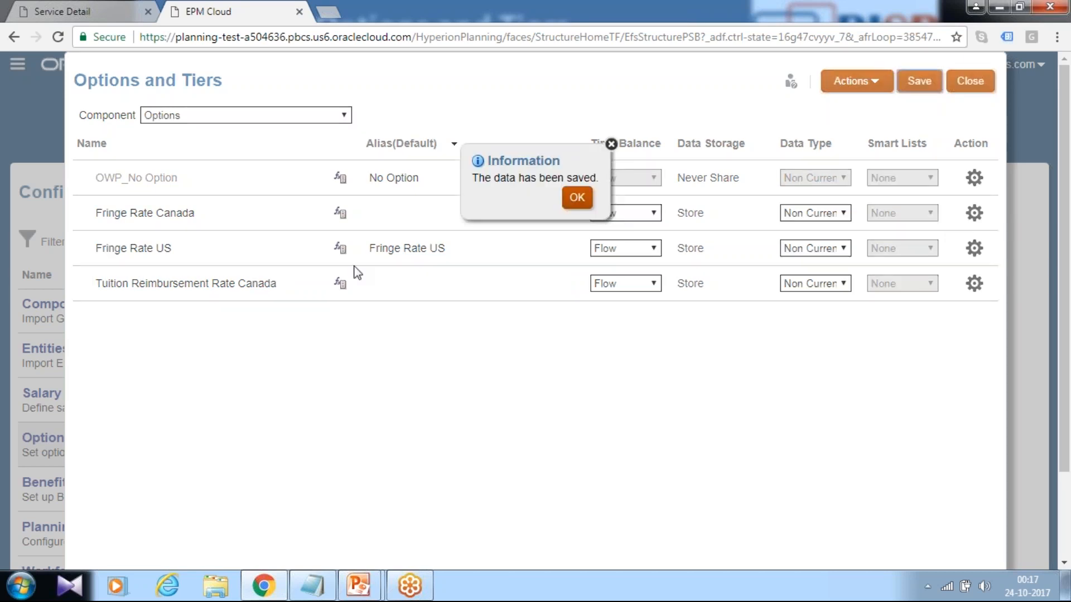
{"action": "left_click", "coordinate": [577, 198]}
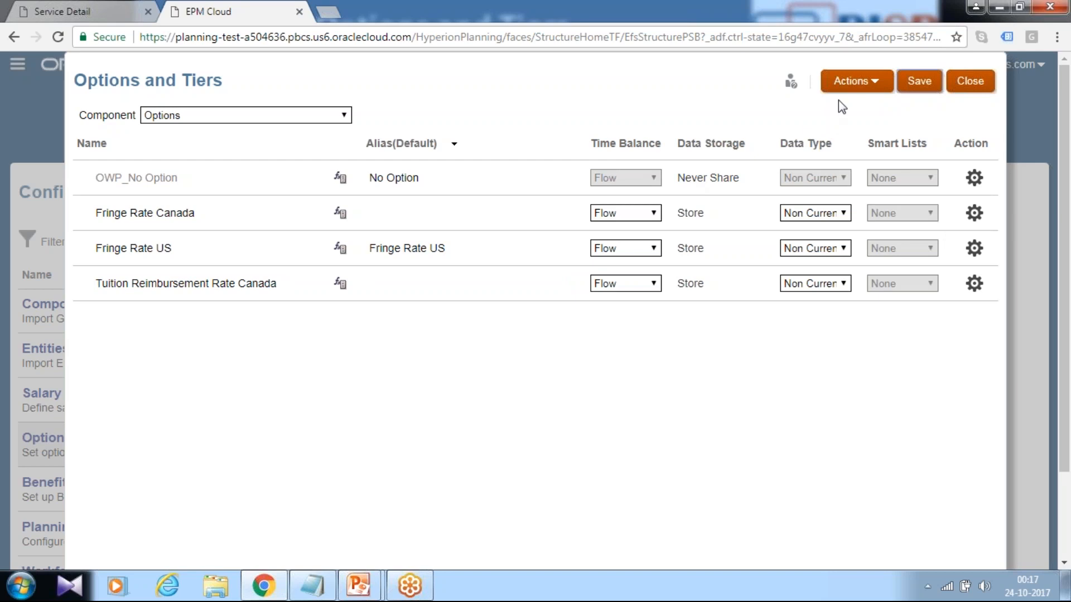
Step: Add another option named Tuition Reimbursement Rate USA, reusing the text of the Canada option's name, and save it
{"action": "left_click", "coordinate": [868, 88]}
{"action": "left_click", "coordinate": [870, 115]}
{"action": "left_click", "coordinate": [242, 284]}
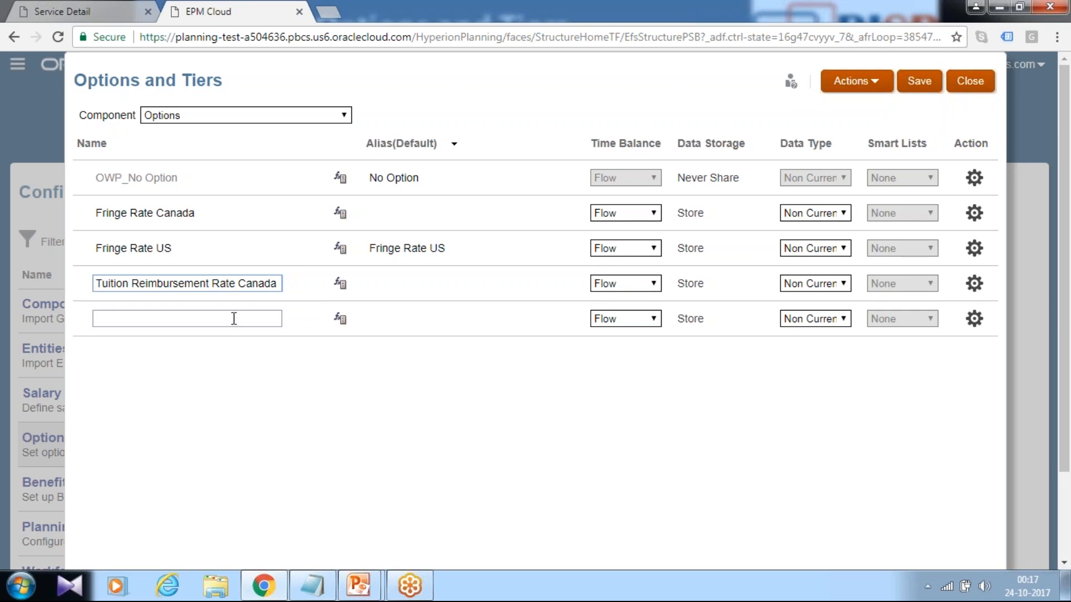
{"action": "key", "text": "ctrl+a"}
{"action": "key", "text": "ctrl+c"}
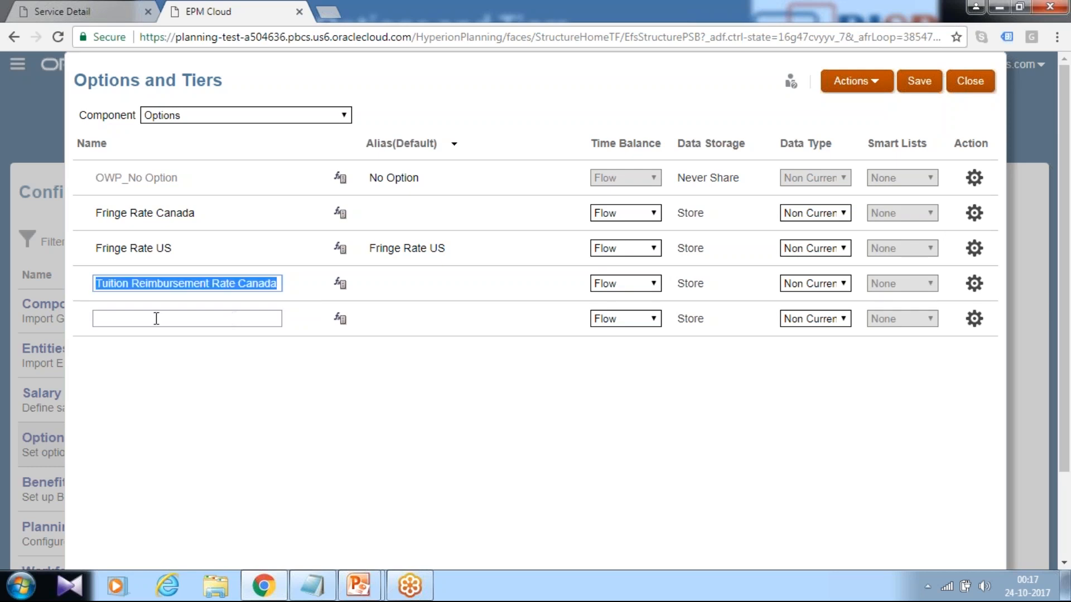
{"action": "left_click", "coordinate": [119, 318]}
{"action": "key", "text": "ctrl+v"}
{"action": "key", "text": "ctrl+shift+Left"}
{"action": "type", "text": "USA"}
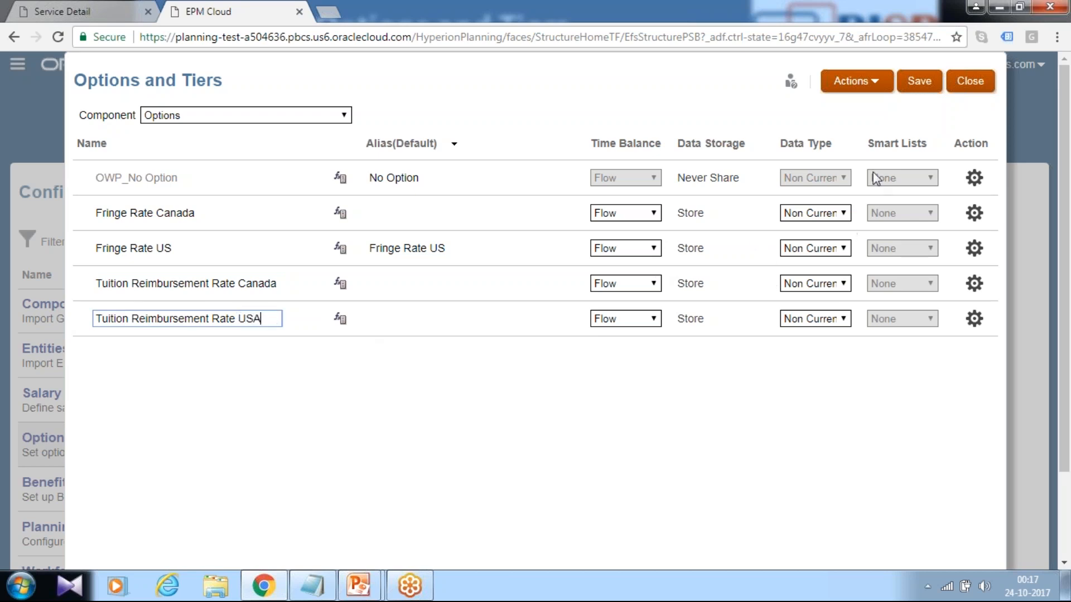
{"action": "left_click", "coordinate": [917, 82]}
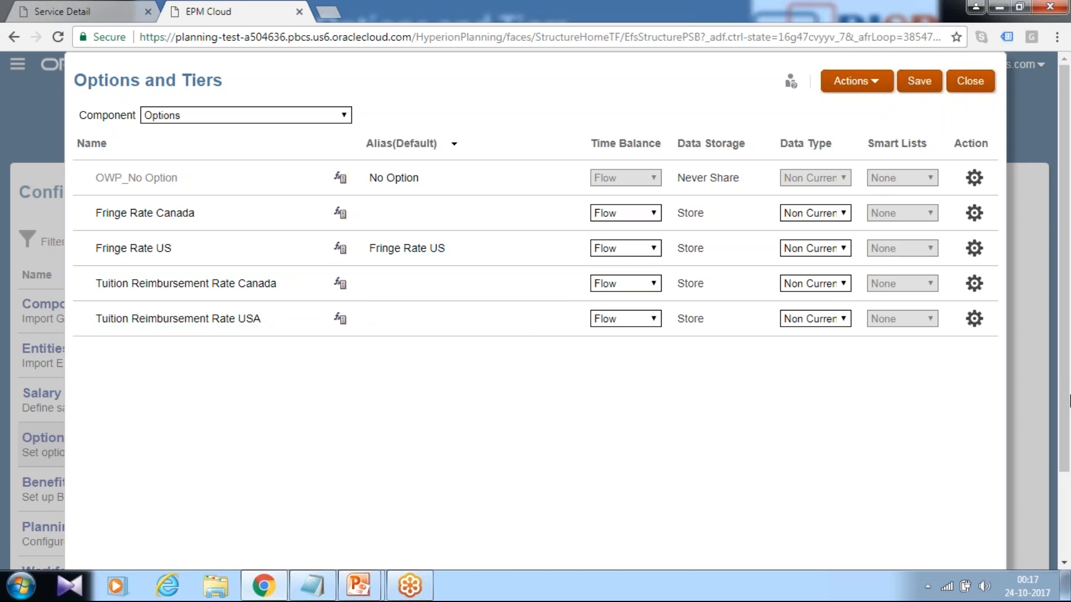
Step: Switch the component to Tiers, save the tier settings and close Options and Tiers
{"action": "left_click", "coordinate": [202, 118]}
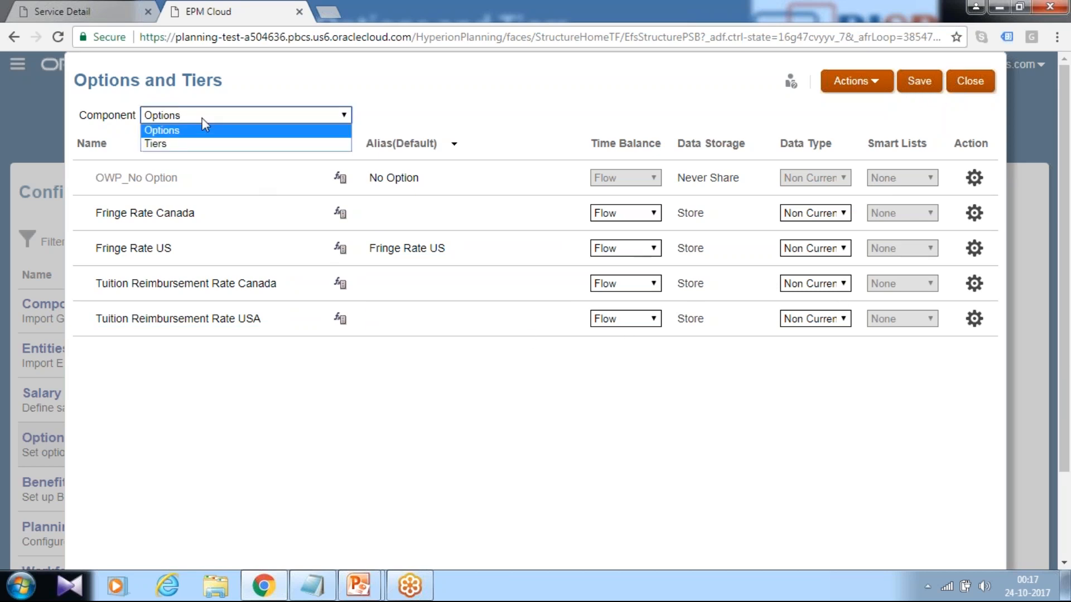
{"action": "left_click", "coordinate": [187, 144]}
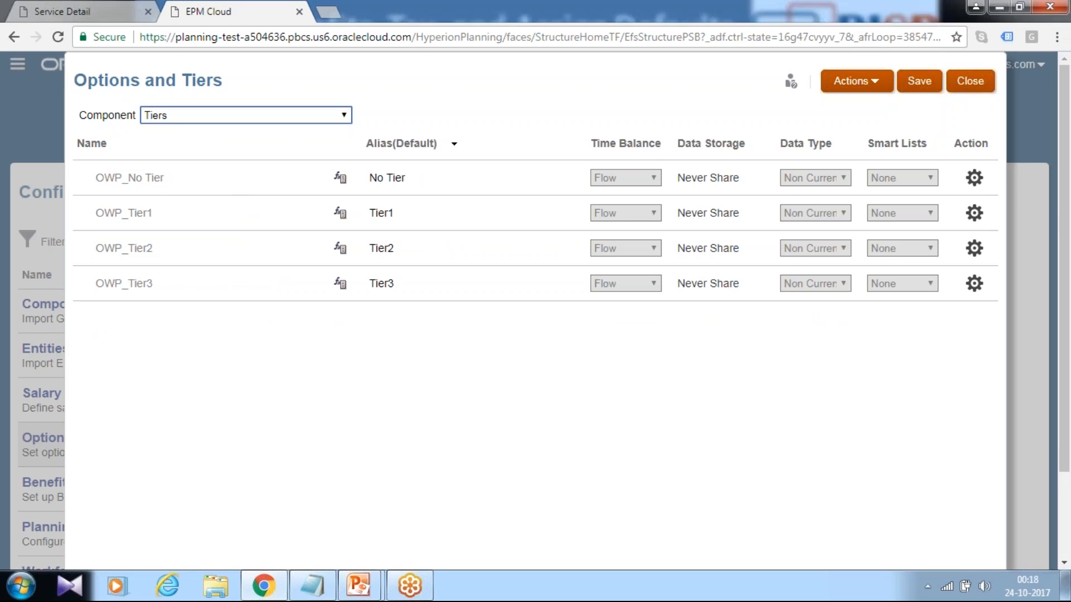
{"action": "left_click", "coordinate": [919, 83]}
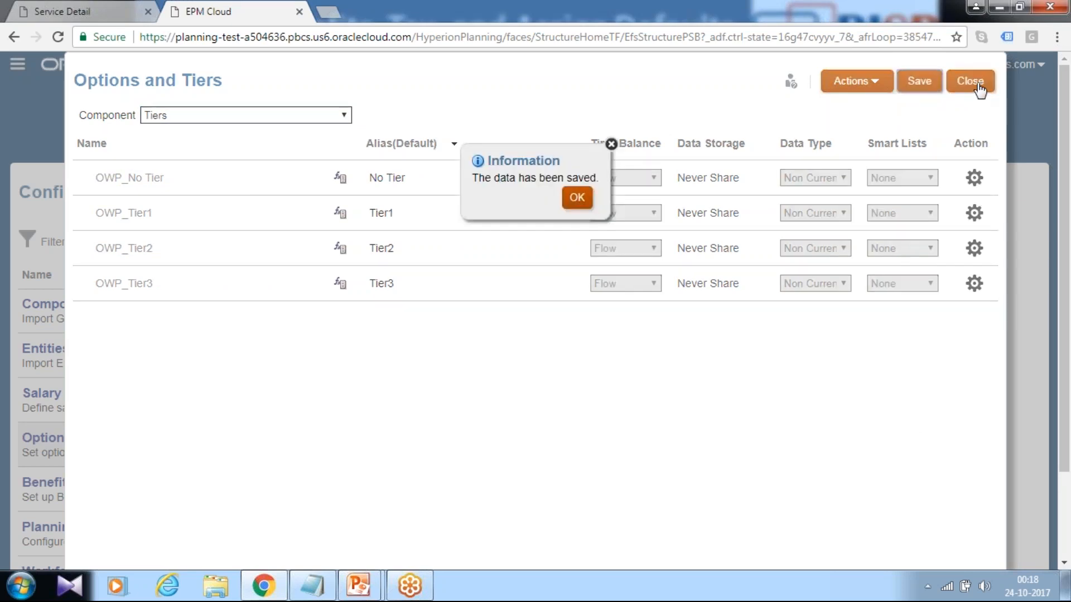
{"action": "left_click", "coordinate": [577, 197]}
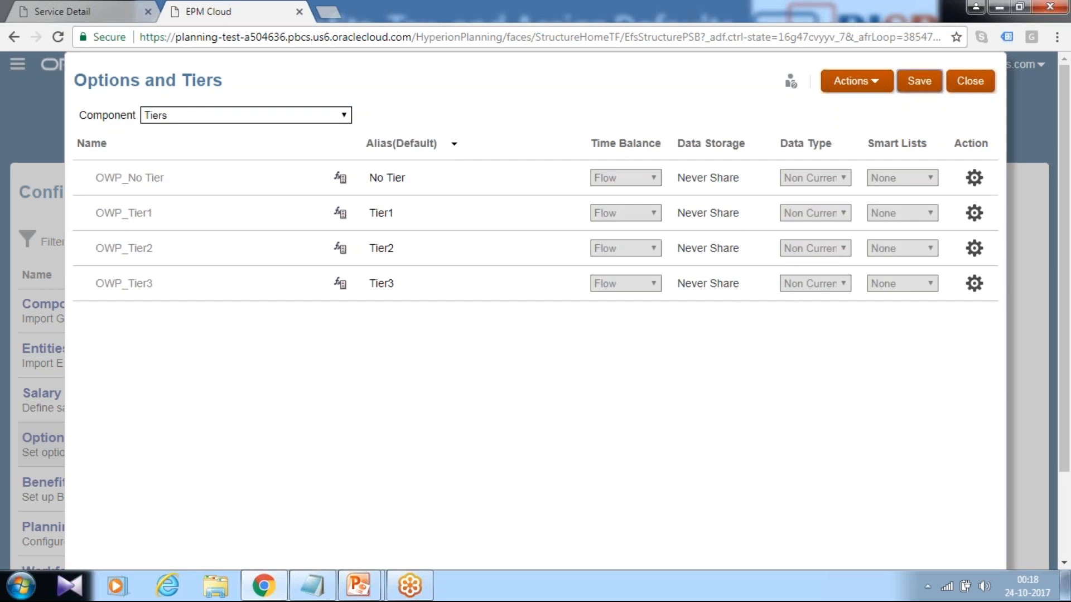
{"action": "left_click", "coordinate": [982, 82]}
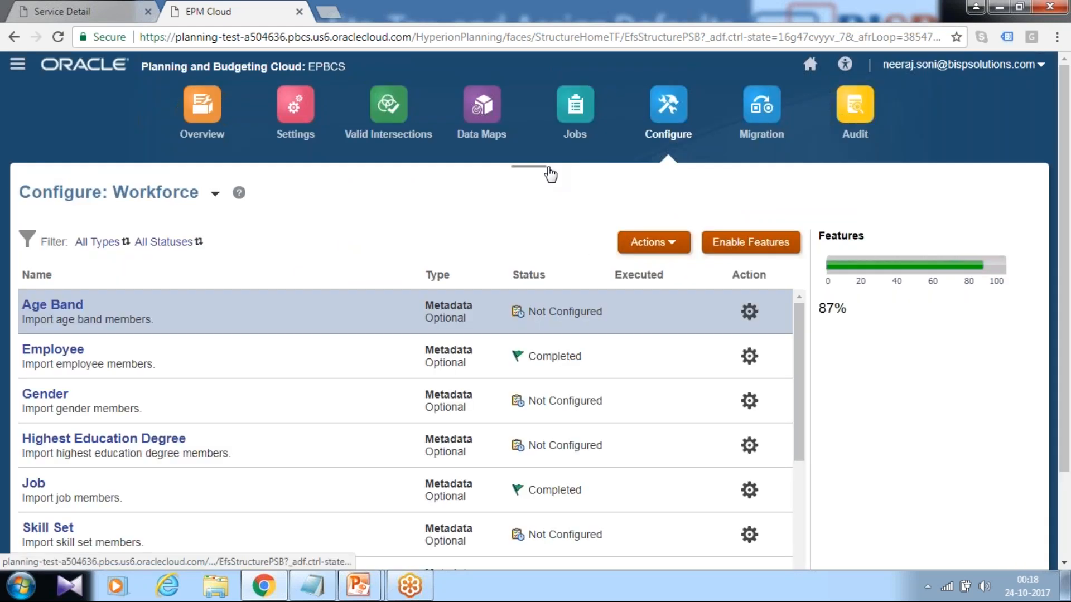
Step: Refresh the database from the Workforce configuration, keeping application use enabled for All users before and after, and finish the refresh
{"action": "left_click", "coordinate": [670, 247]}
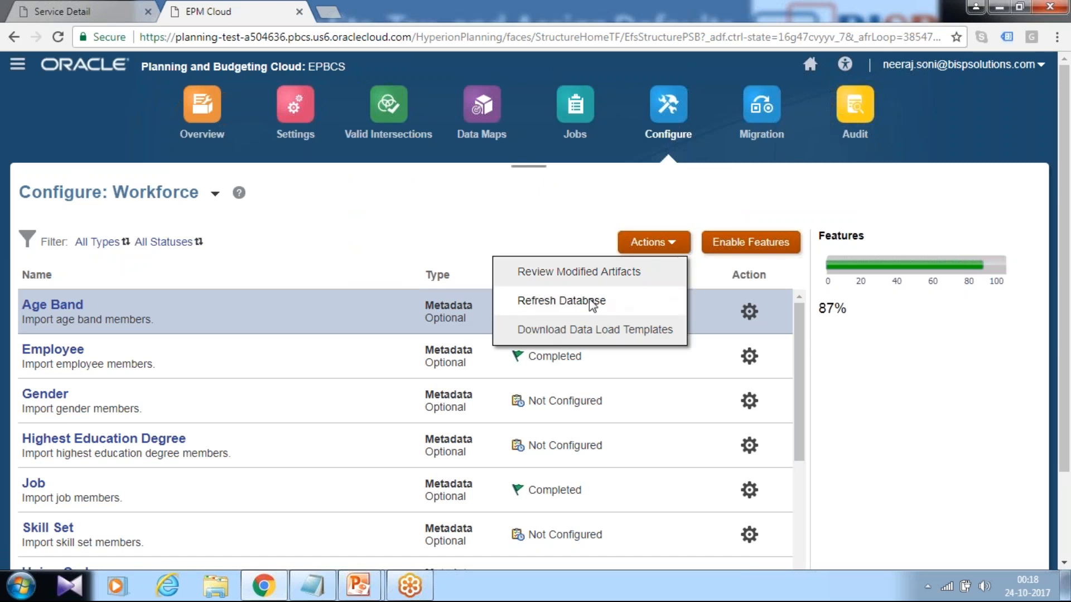
{"action": "left_click", "coordinate": [590, 302]}
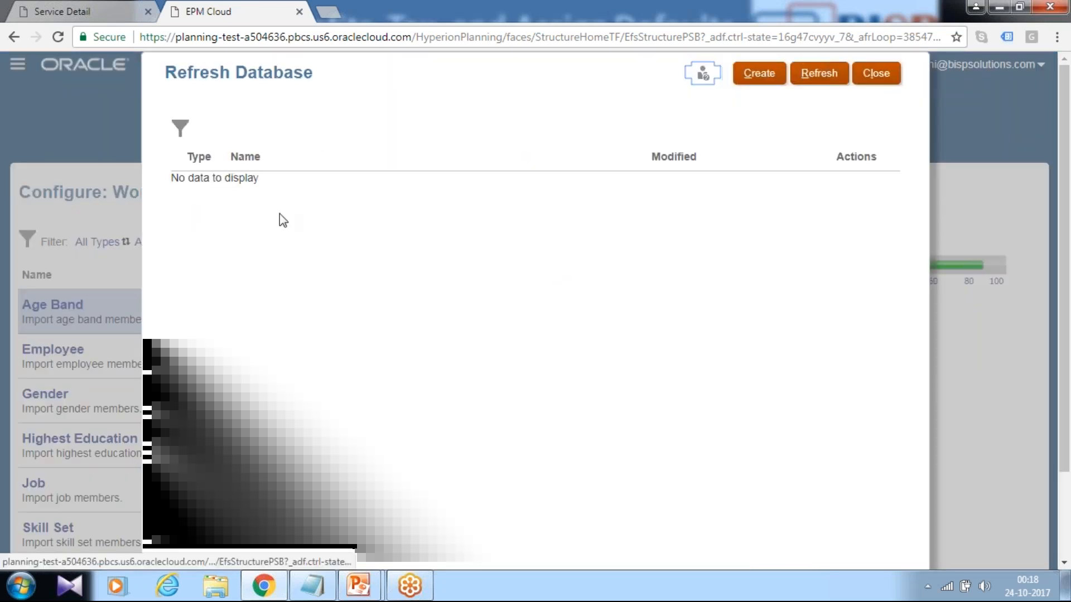
{"action": "left_click", "coordinate": [768, 78]}
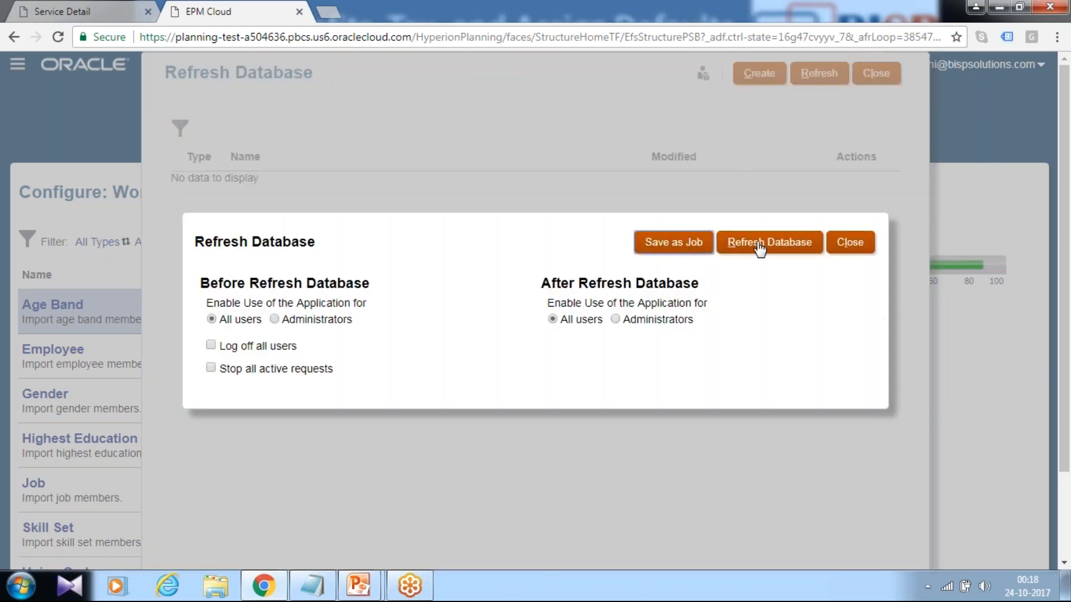
{"action": "left_click", "coordinate": [761, 245]}
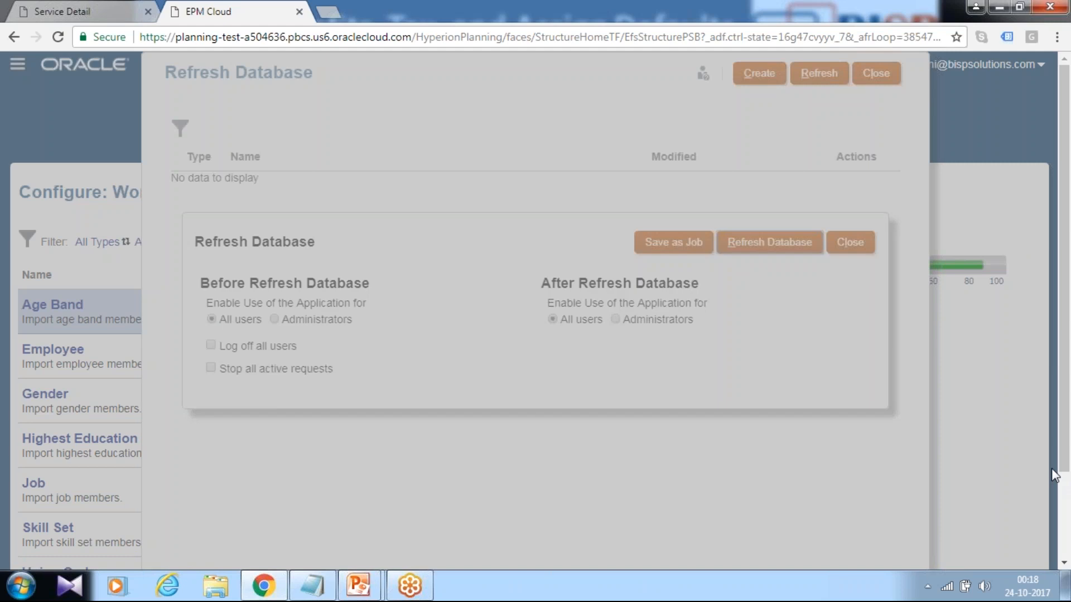
{"action": "left_click", "coordinate": [470, 367]}
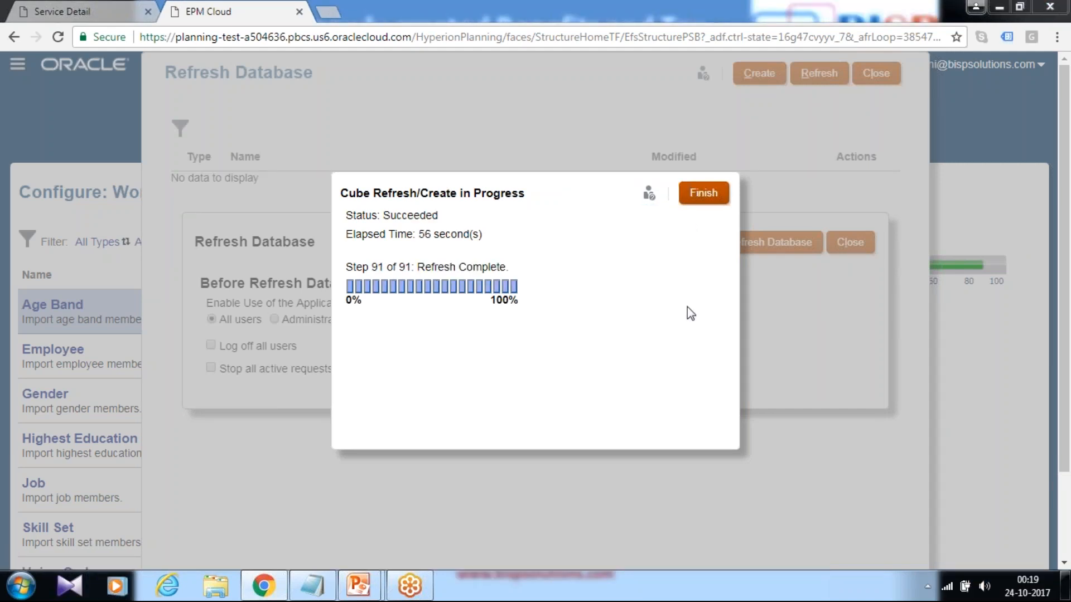
{"action": "left_click", "coordinate": [724, 200]}
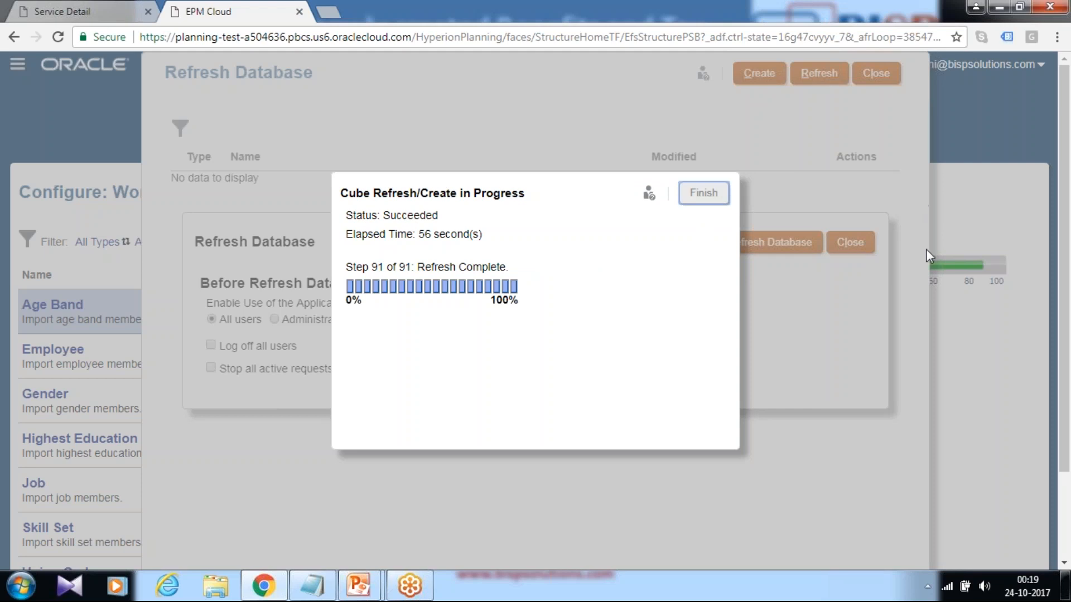
Step: Close the database refresh and open Benefits and Taxes from the Workforce configuration
{"action": "left_click", "coordinate": [847, 245]}
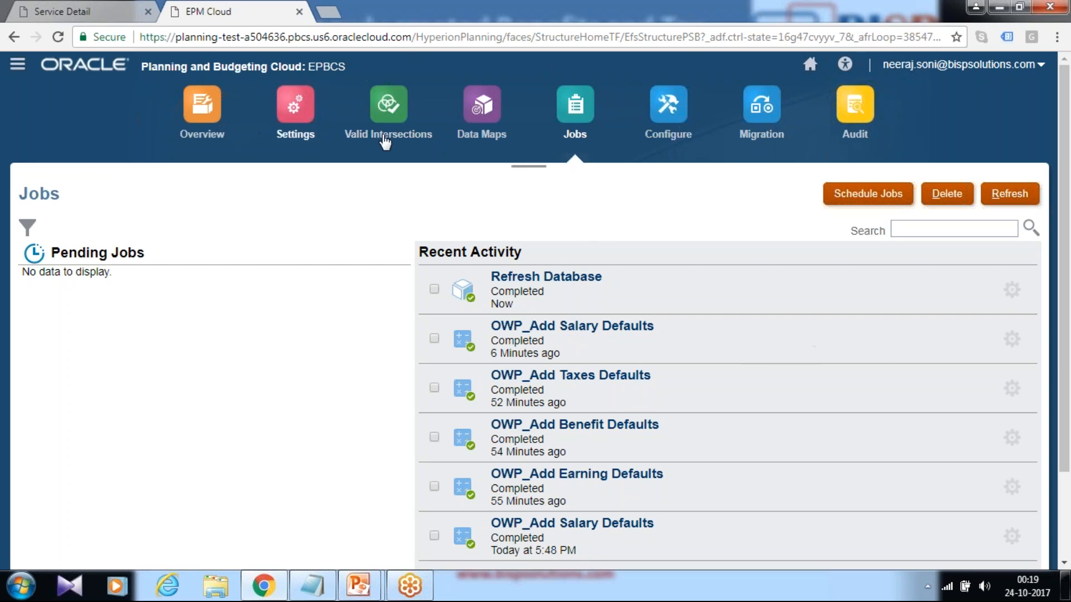
{"action": "left_click", "coordinate": [668, 106]}
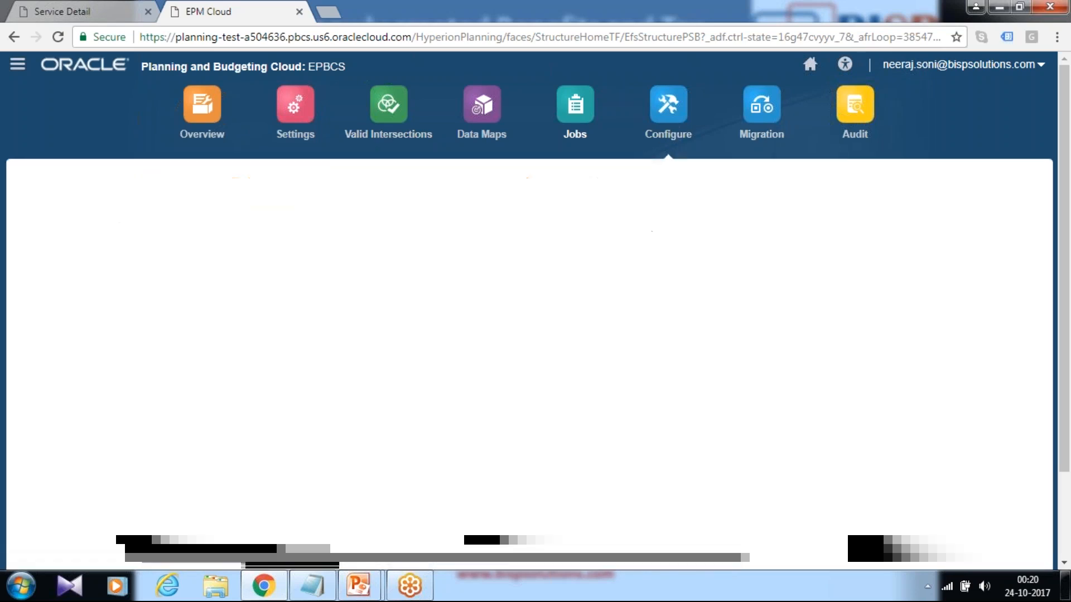
{"action": "left_click", "coordinate": [285, 193]}
{"action": "left_click", "coordinate": [310, 251]}
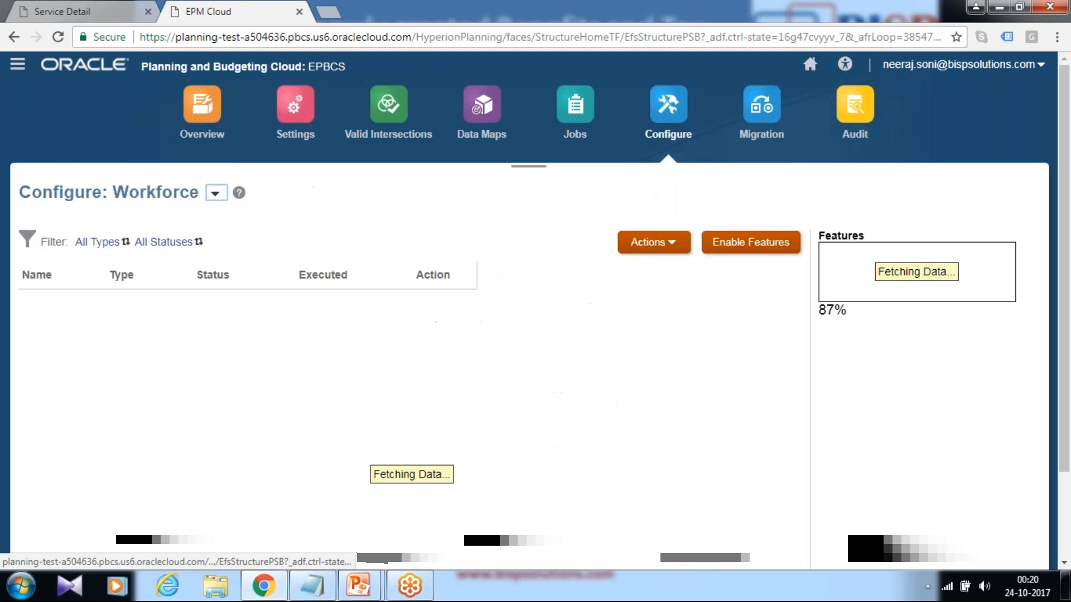
{"action": "scroll", "coordinate": [506, 306], "scroll_direction": "down", "scroll_amount": 4}
{"action": "scroll", "coordinate": [394, 332], "scroll_direction": "down", "scroll_amount": 4}
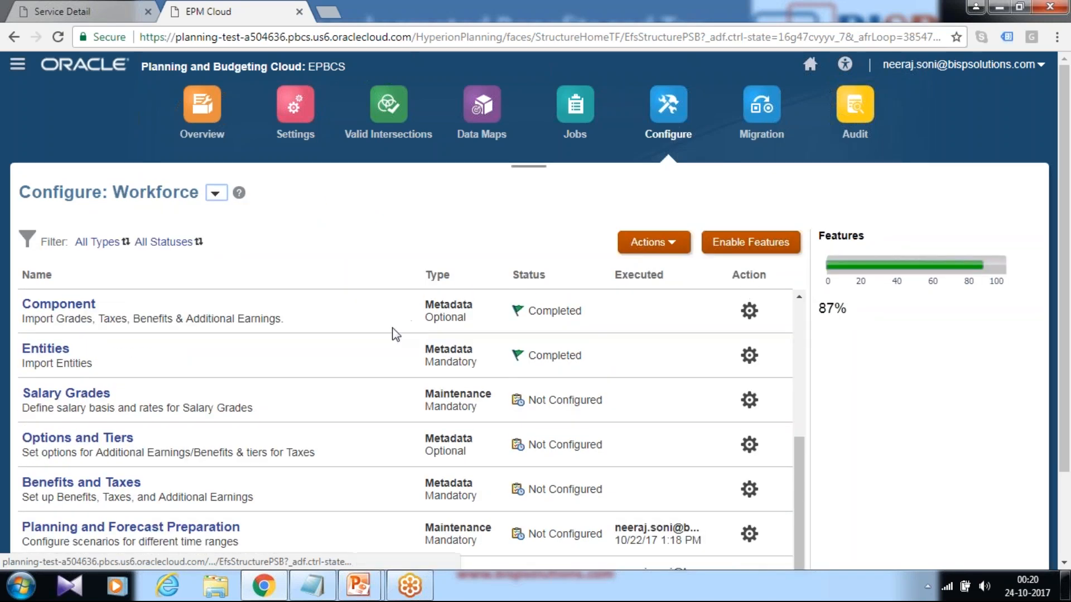
{"action": "left_click", "coordinate": [125, 393]}
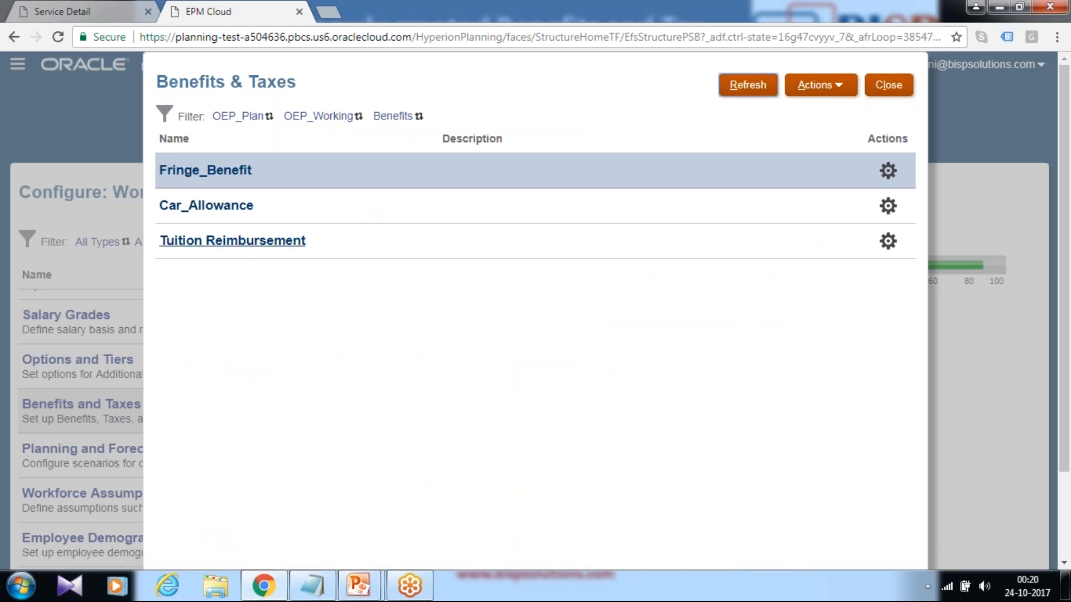
Step: Open the Tuition Reimbursement benefit and set its component type to Rate Table and payment terms to Monthly (Calendar Year)
{"action": "left_click", "coordinate": [254, 245]}
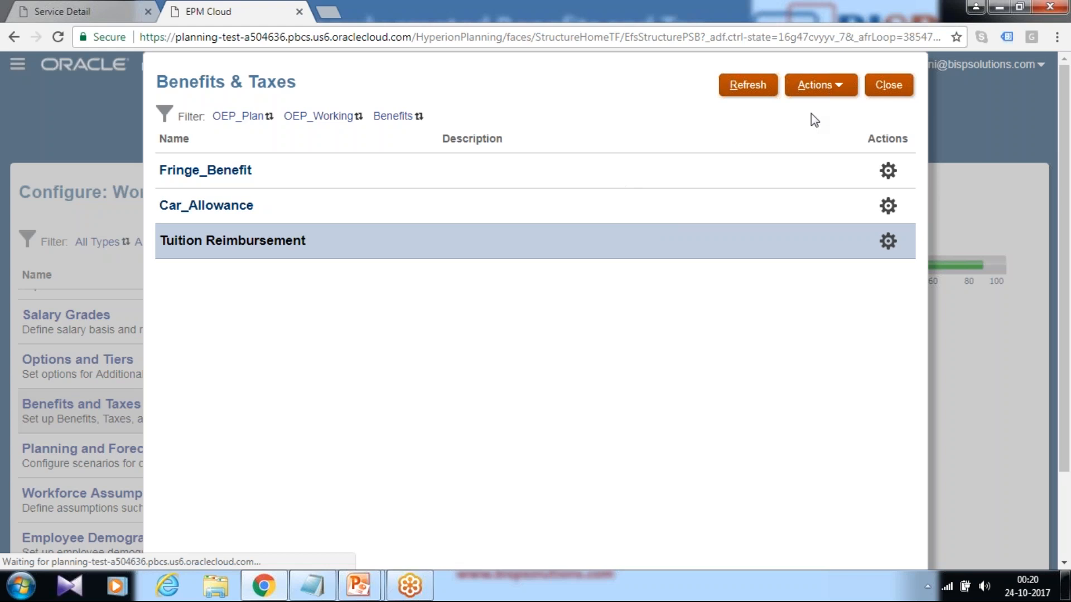
{"action": "left_click", "coordinate": [349, 249]}
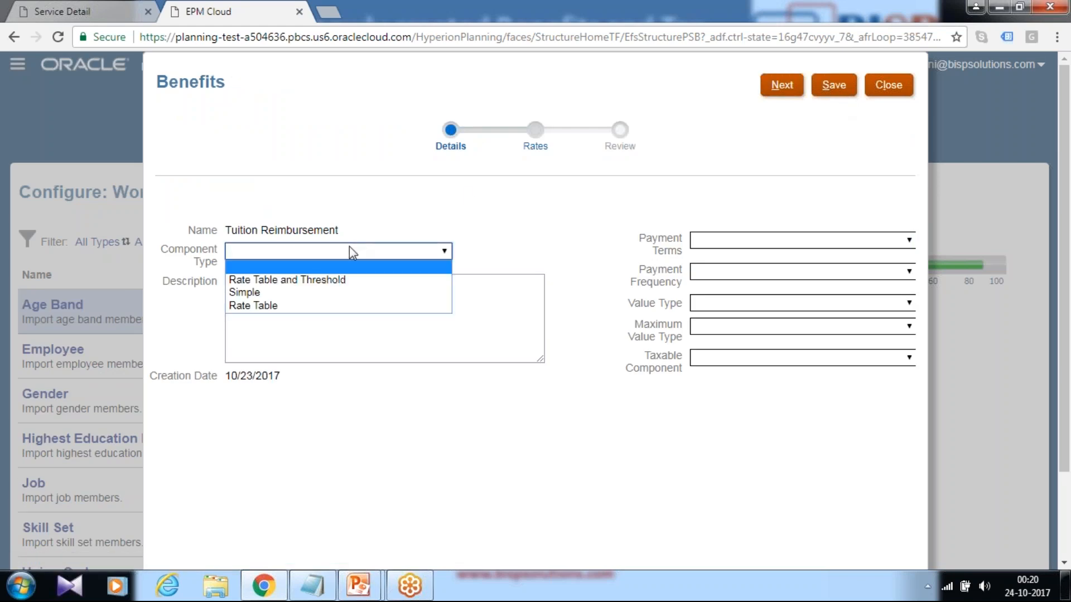
{"action": "left_click", "coordinate": [315, 305]}
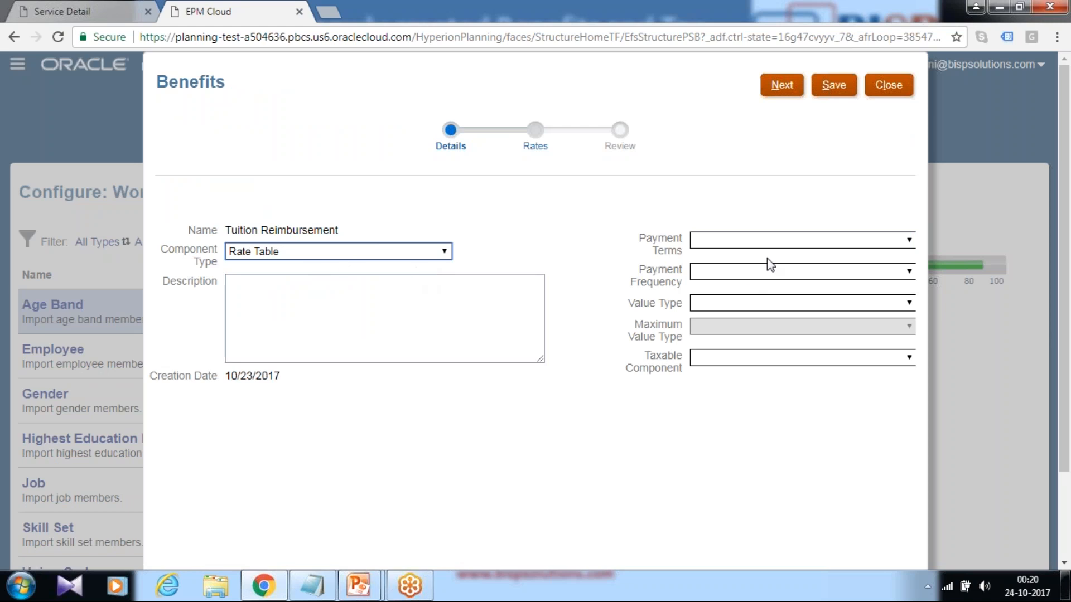
{"action": "left_click", "coordinate": [772, 246]}
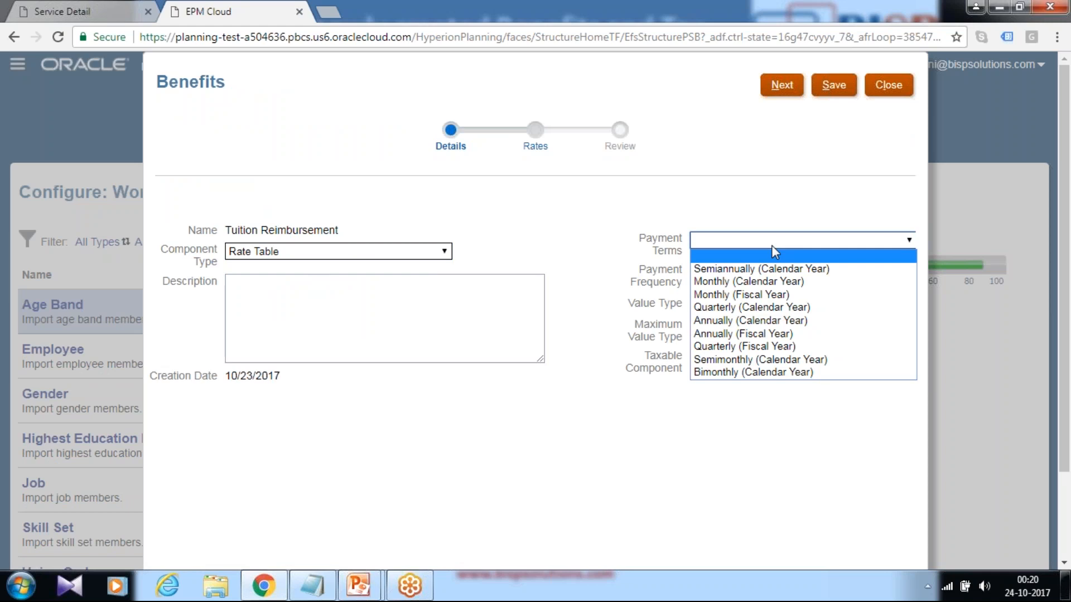
{"action": "left_click", "coordinate": [747, 281]}
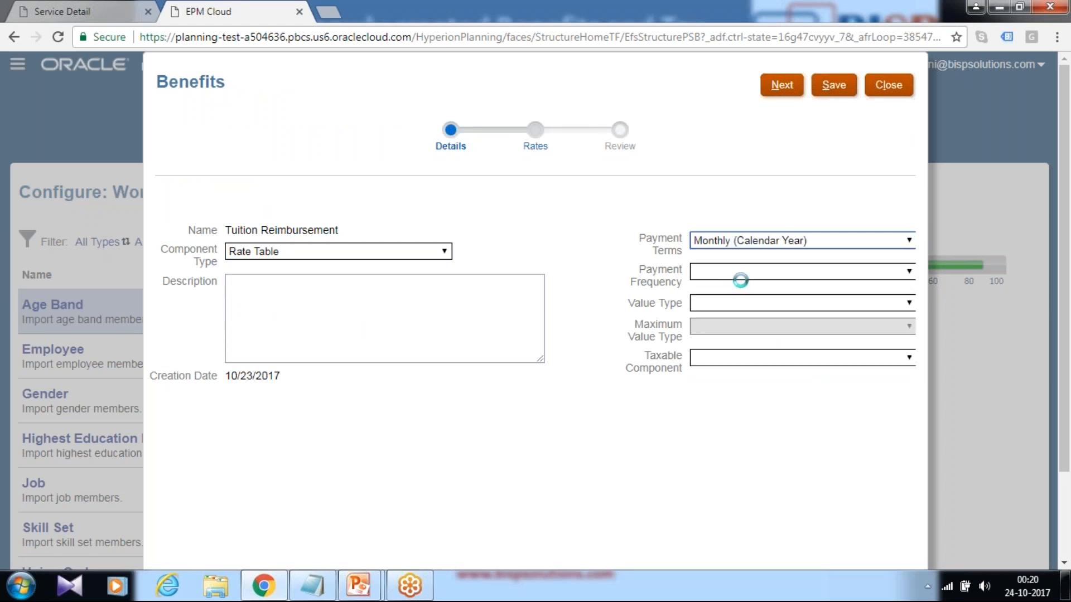
Step: Set the benefit's value type to Flat Amount and taxable component to No, and save the details
{"action": "left_click", "coordinate": [747, 304]}
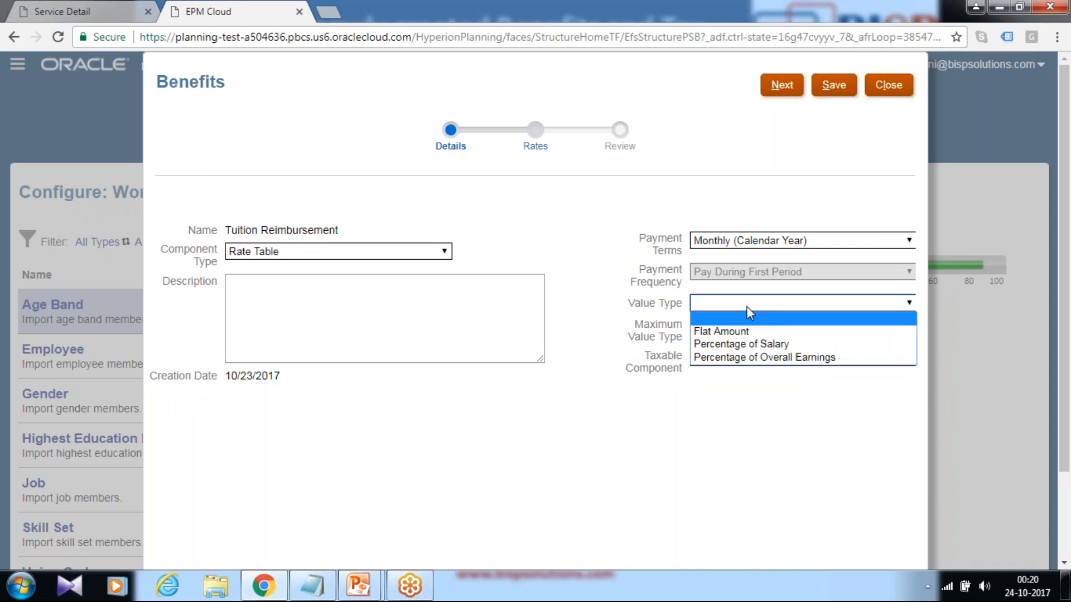
{"action": "left_click", "coordinate": [744, 333]}
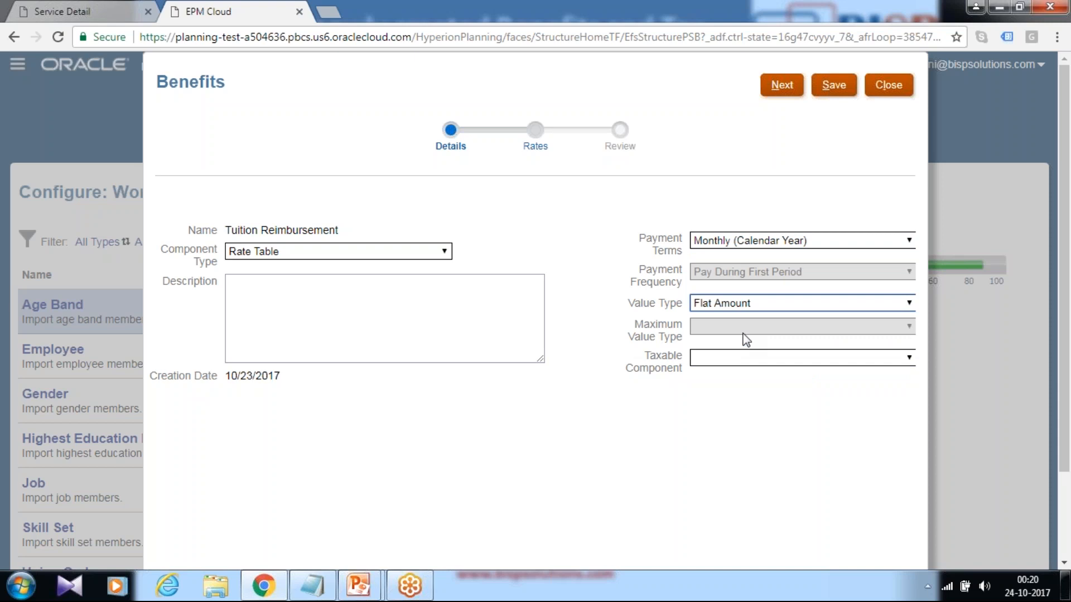
{"action": "left_click", "coordinate": [724, 361]}
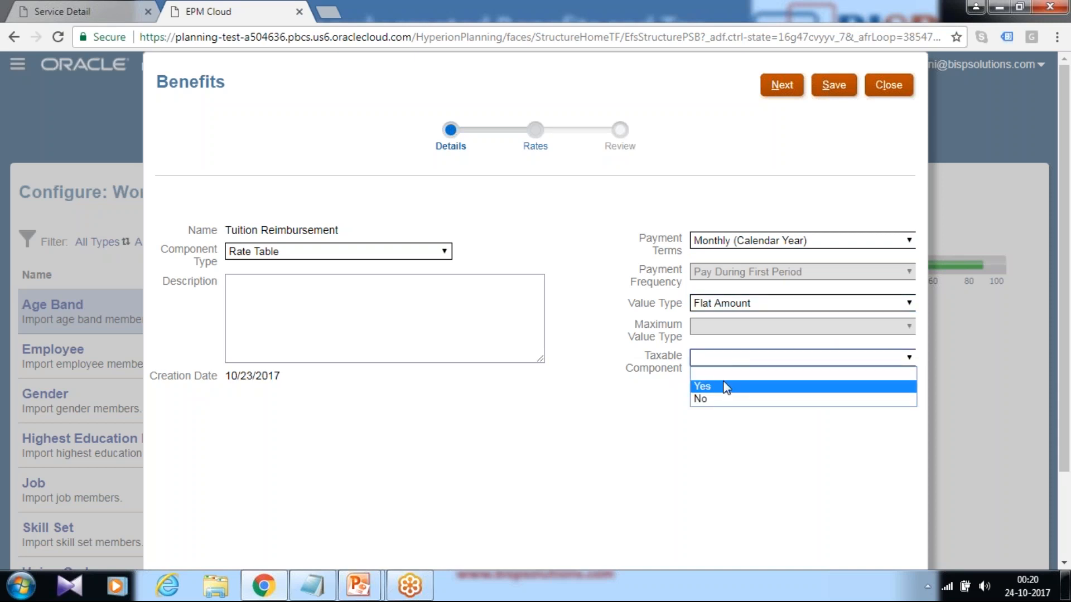
{"action": "left_click", "coordinate": [711, 399]}
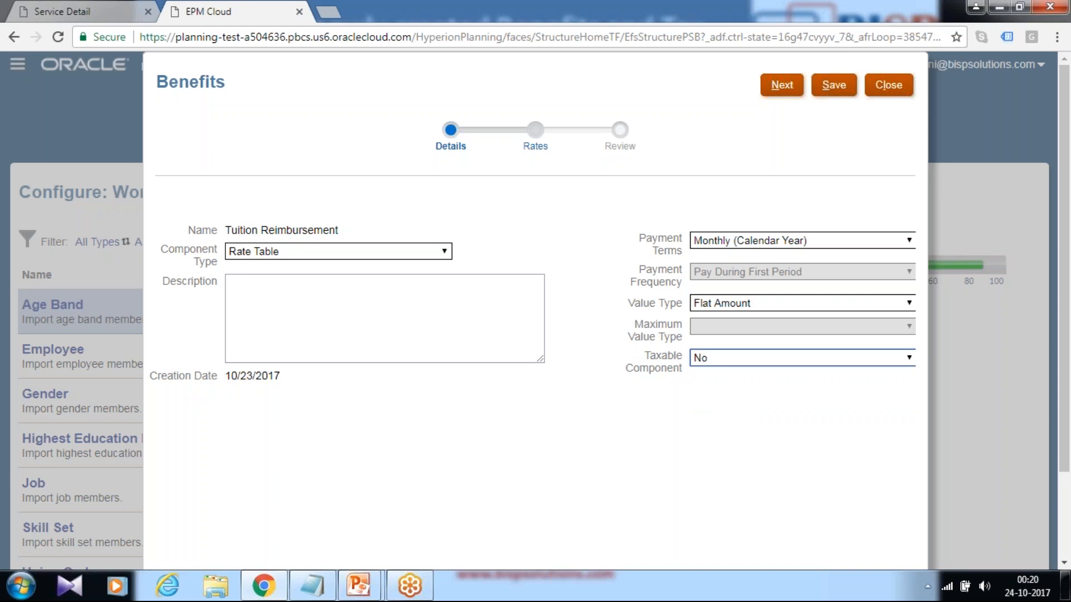
{"action": "left_click", "coordinate": [836, 87]}
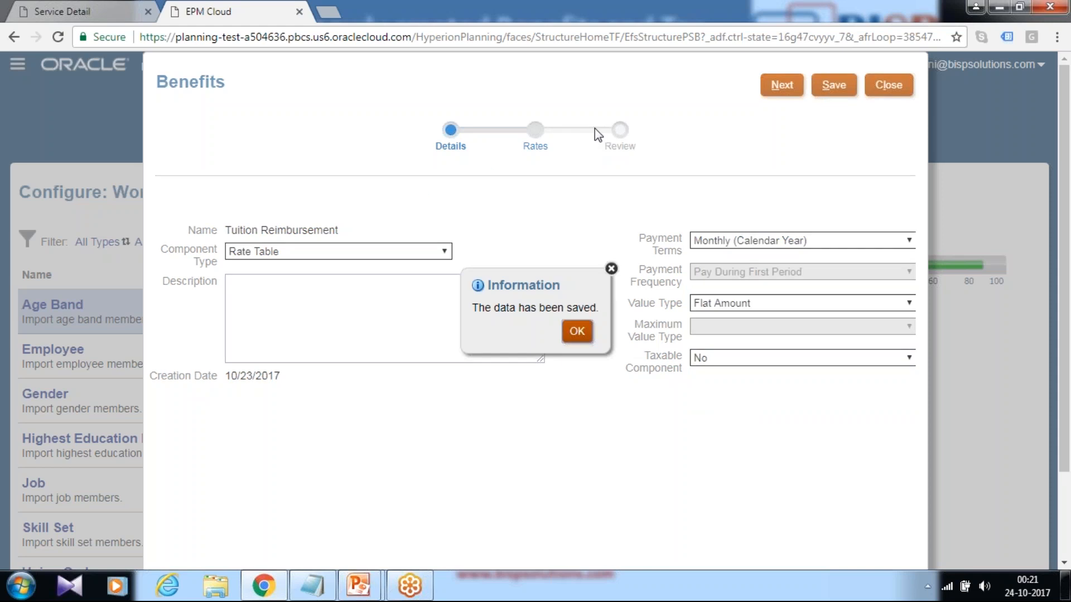
{"action": "left_click", "coordinate": [574, 331]}
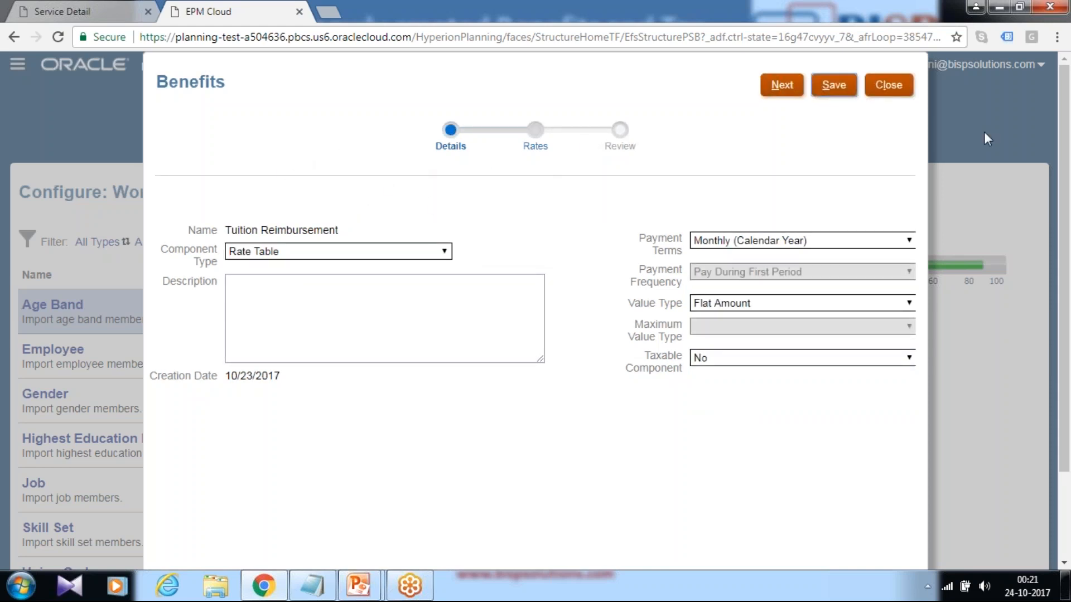
Step: In the benefit's rates, enter 1000 for FY16, 1200 for FY17 and 1500 for FY18 for Tuition Reimbursement Rate Canada
{"action": "left_click", "coordinate": [771, 93]}
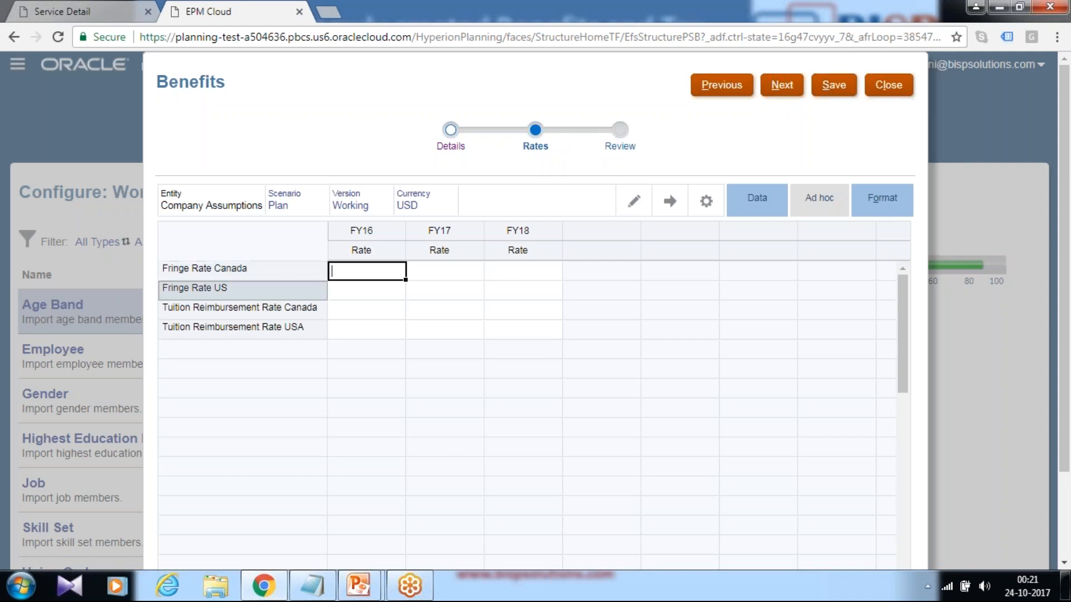
{"action": "left_click", "coordinate": [374, 308]}
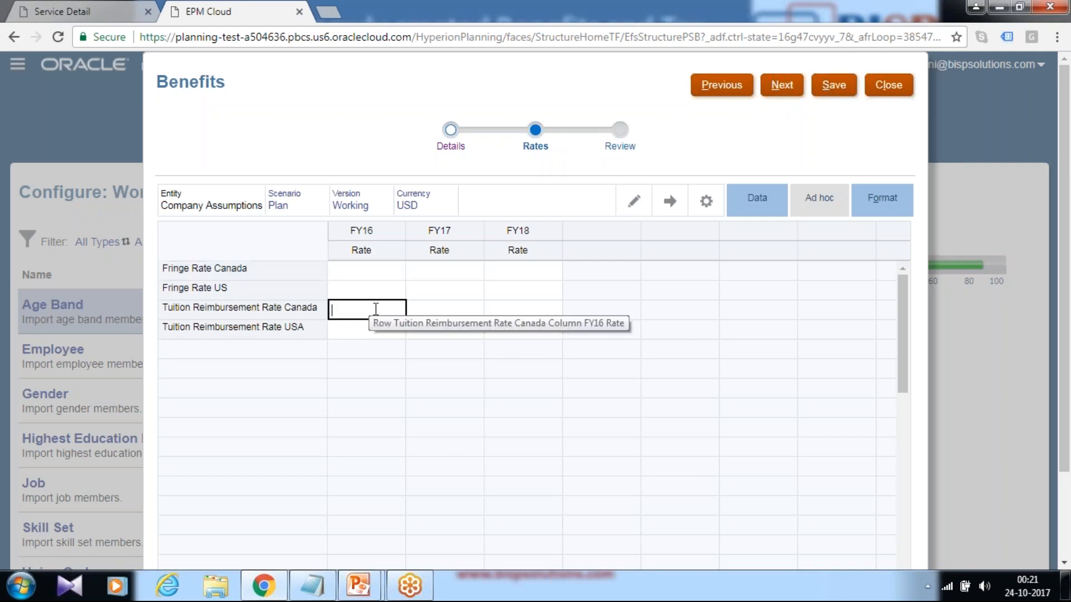
{"action": "type", "text": "1000"}
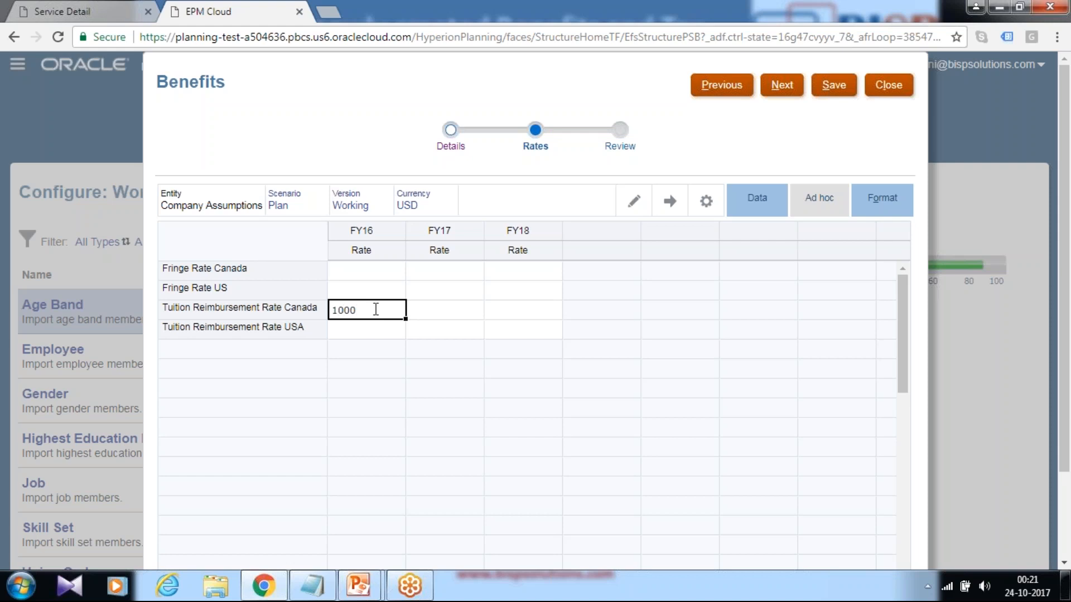
{"action": "left_click", "coordinate": [434, 308]}
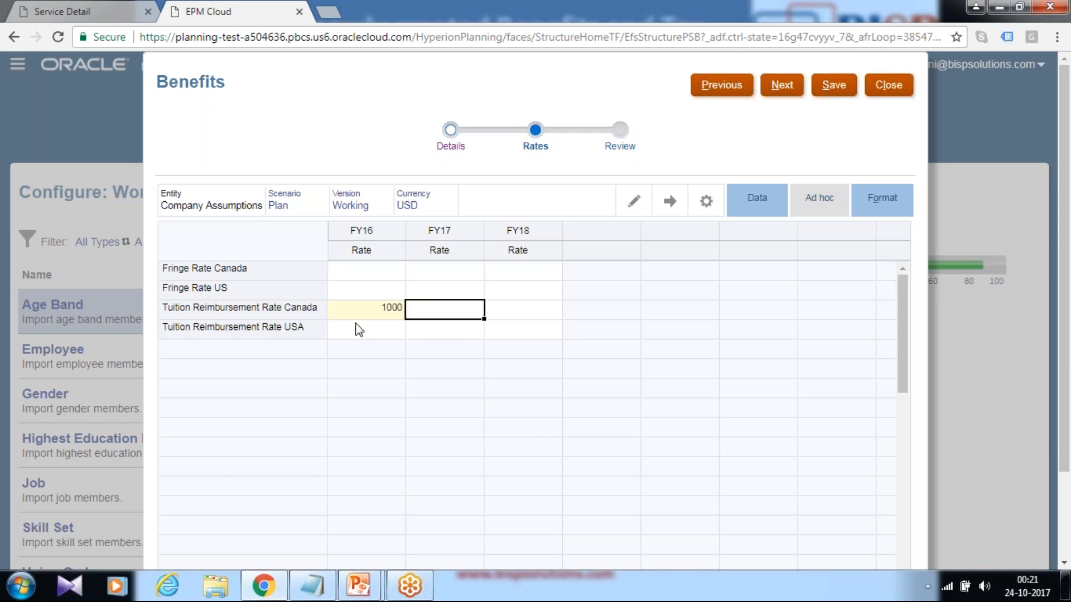
{"action": "type", "text": "1200"}
{"action": "key", "text": "Return"}
{"action": "key", "text": "Up"}
{"action": "key", "text": "Right"}
{"action": "key", "text": "Down"}
{"action": "left_click", "coordinate": [493, 311]}
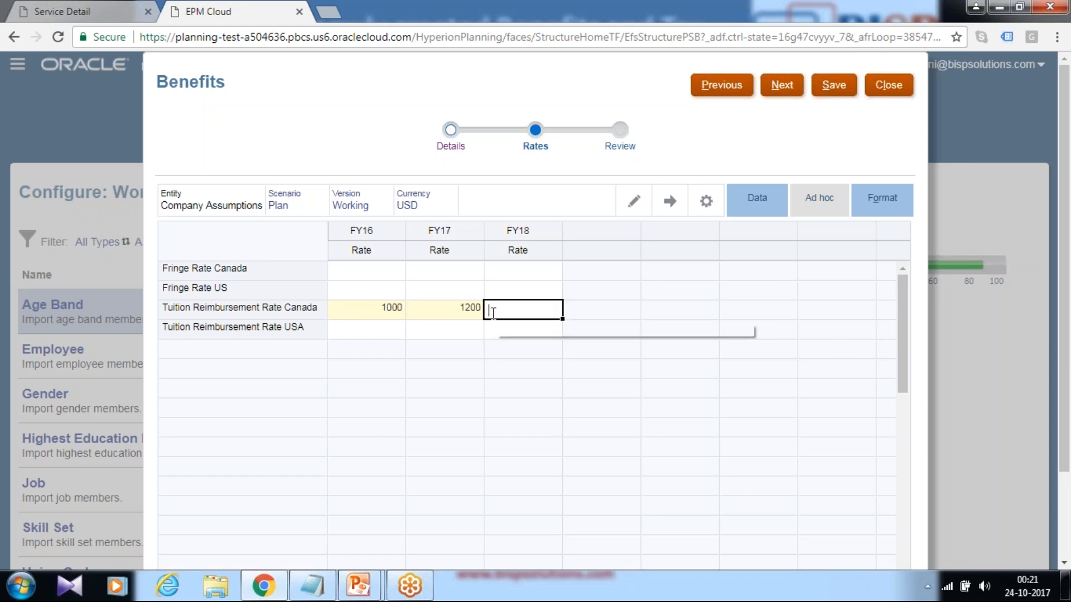
{"action": "type", "text": "1500"}
{"action": "key", "text": "Return"}
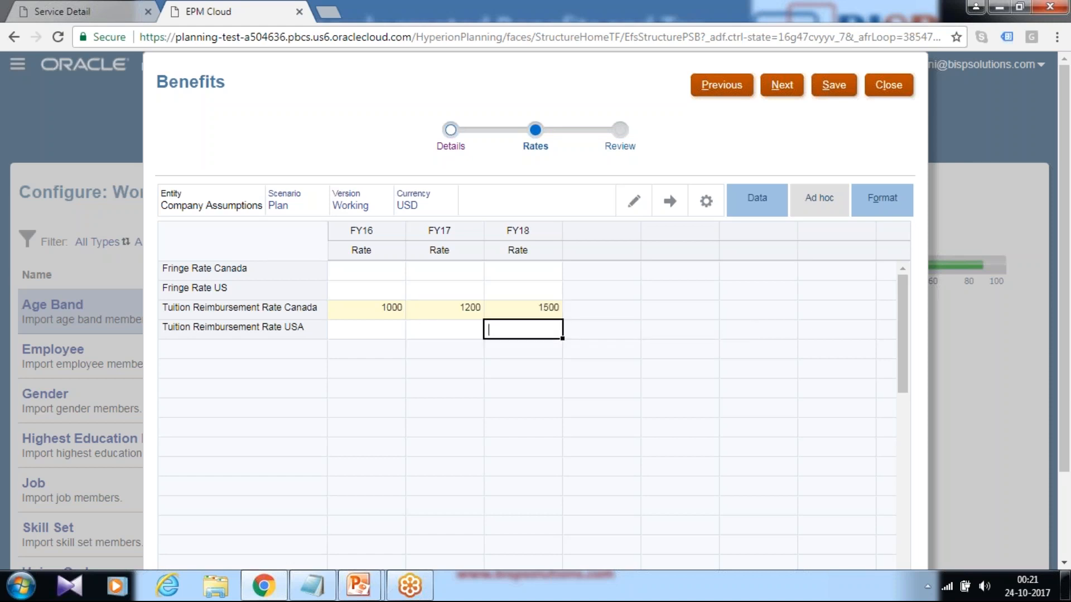
Step: Enter Tuition Reimbursement Rate USA values of 1200 for FY16, 1300 for FY17 and 1500 for FY18, and save the rates
{"action": "left_click", "coordinate": [380, 335]}
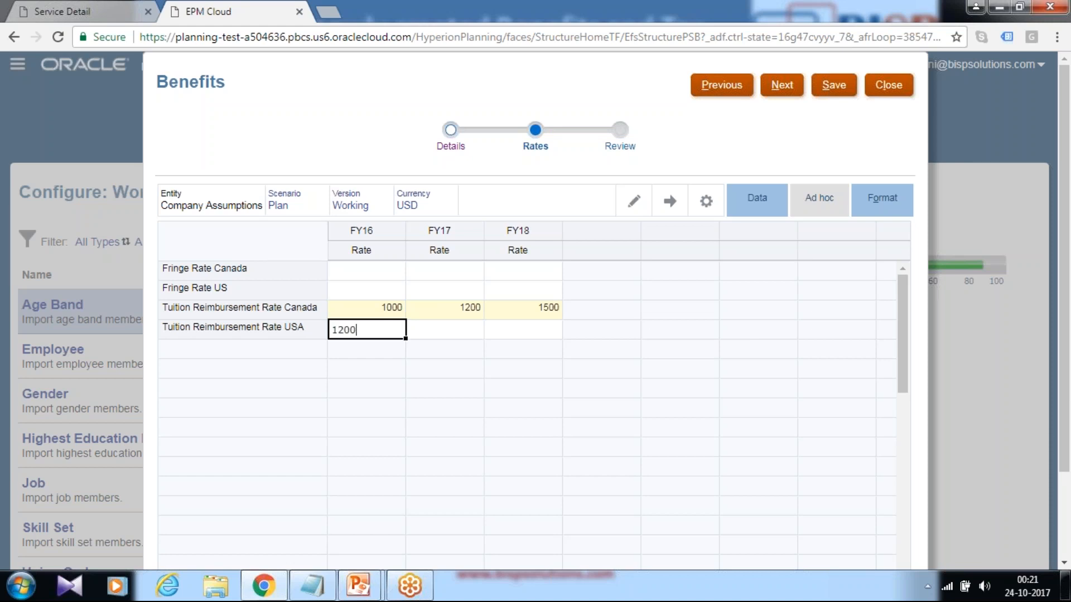
{"action": "type", "text": "1200"}
{"action": "key", "text": "Return"}
{"action": "left_click", "coordinate": [411, 329]}
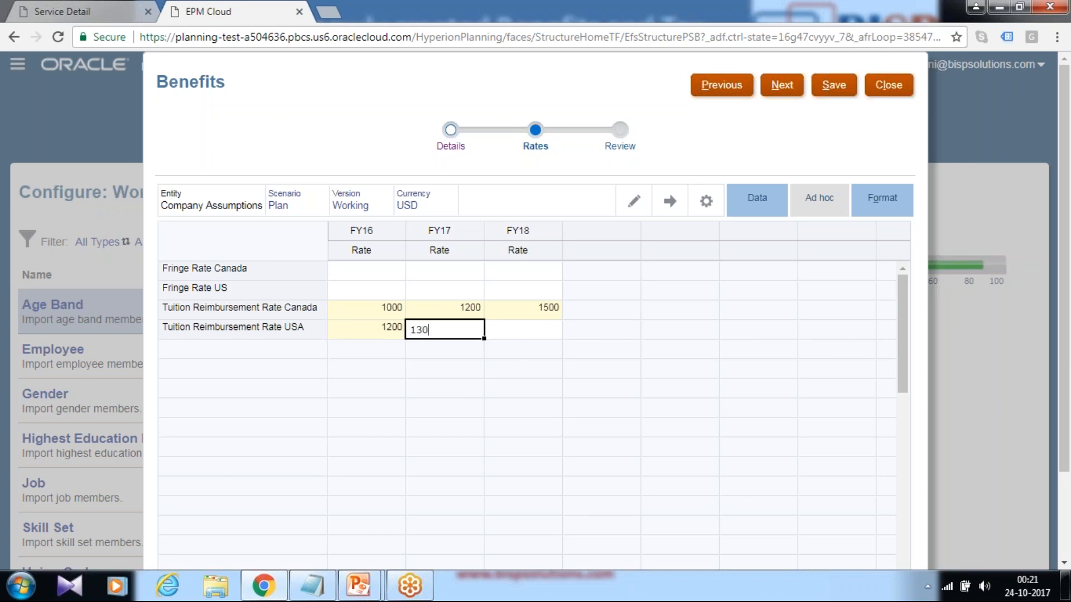
{"action": "left_click", "coordinate": [506, 324]}
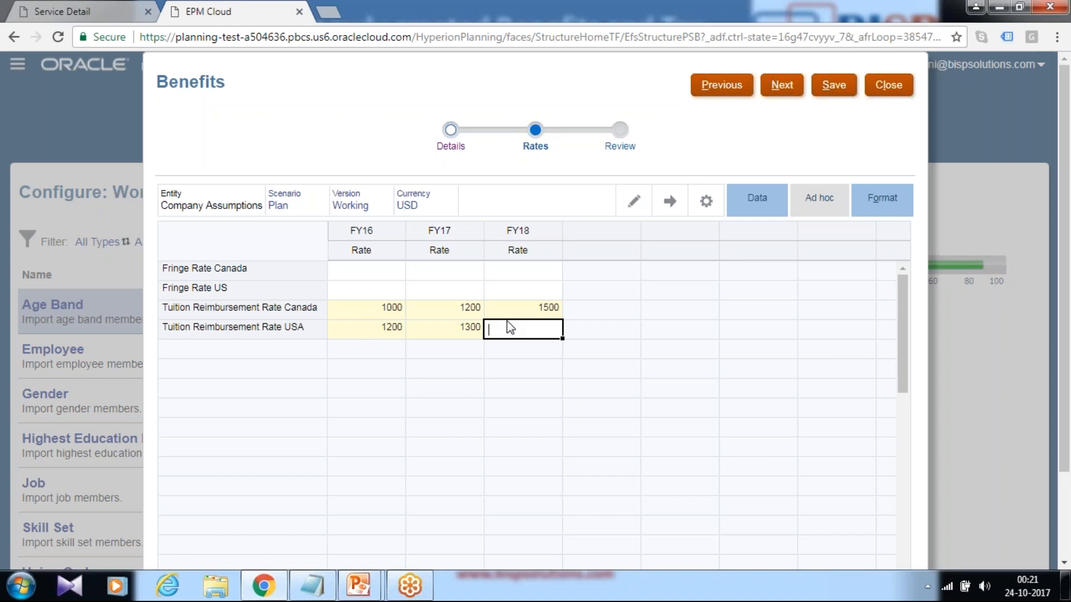
{"action": "type", "text": "1500"}
{"action": "key", "text": "Return"}
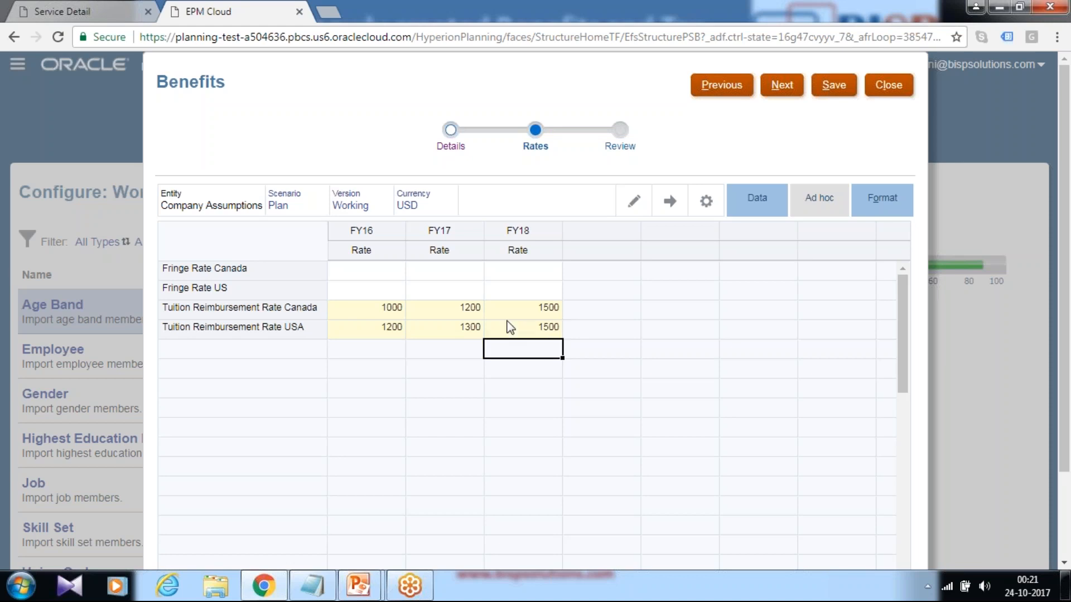
{"action": "left_click", "coordinate": [836, 88]}
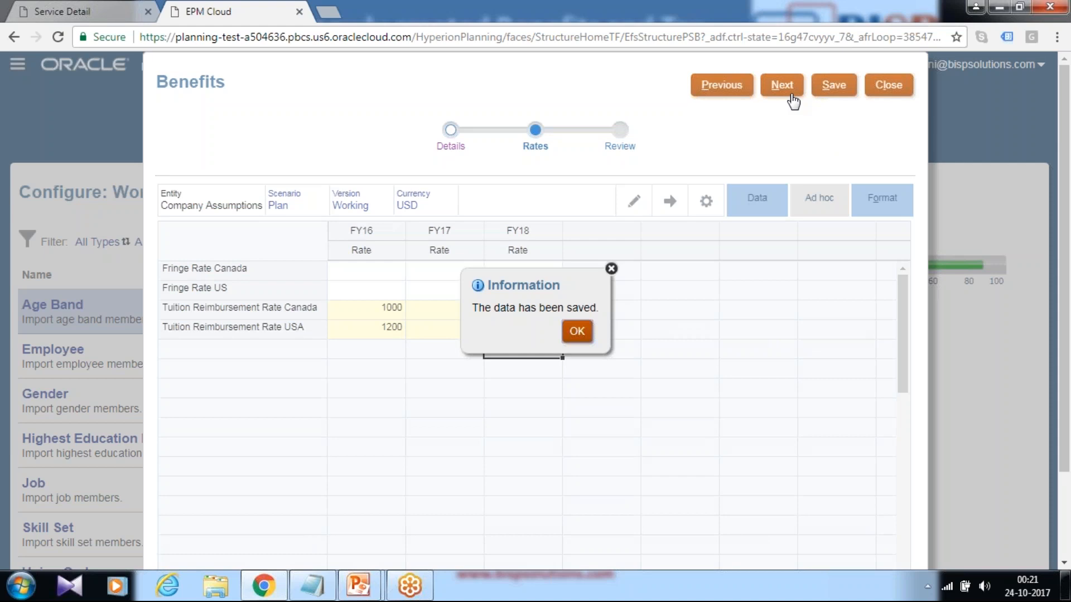
{"action": "left_click", "coordinate": [578, 333]}
{"action": "left_click", "coordinate": [580, 334]}
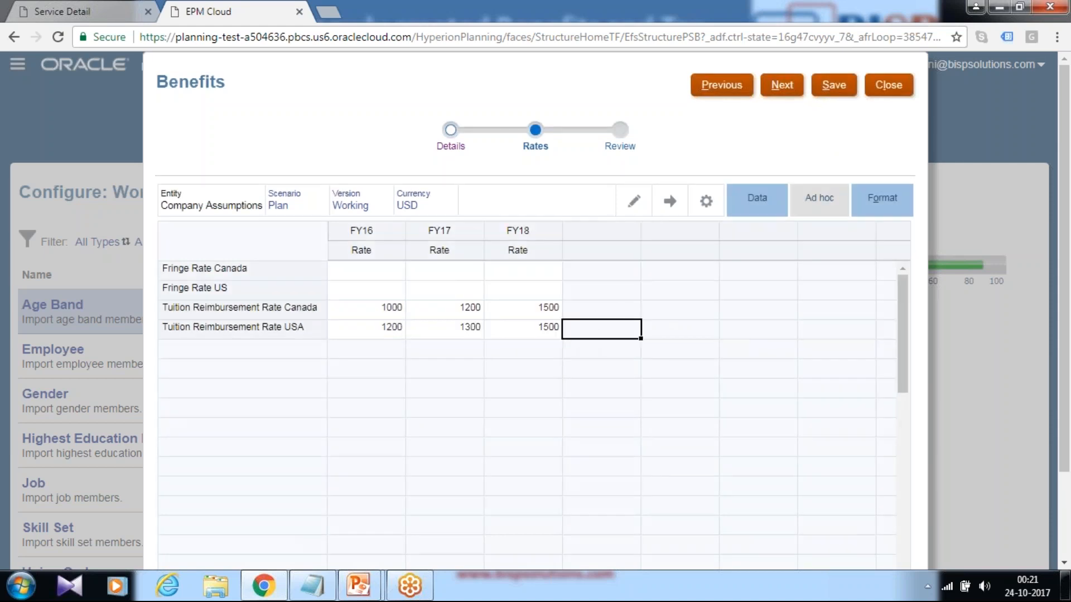
Step: Review the benefit's monthly rates and switch the reviewed year to FY17
{"action": "left_click", "coordinate": [782, 85]}
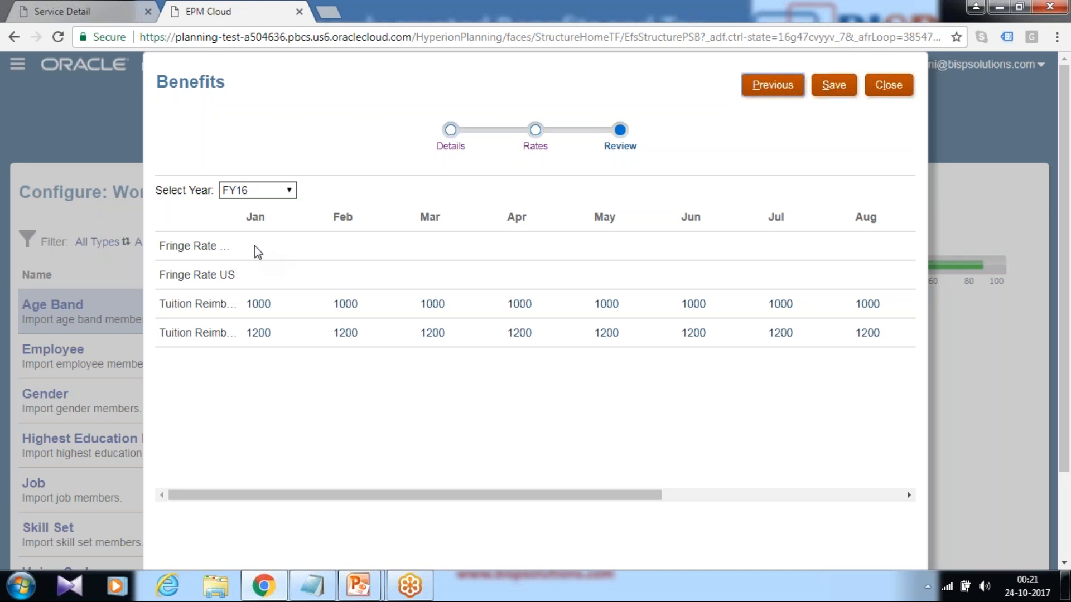
{"action": "left_click", "coordinate": [245, 194]}
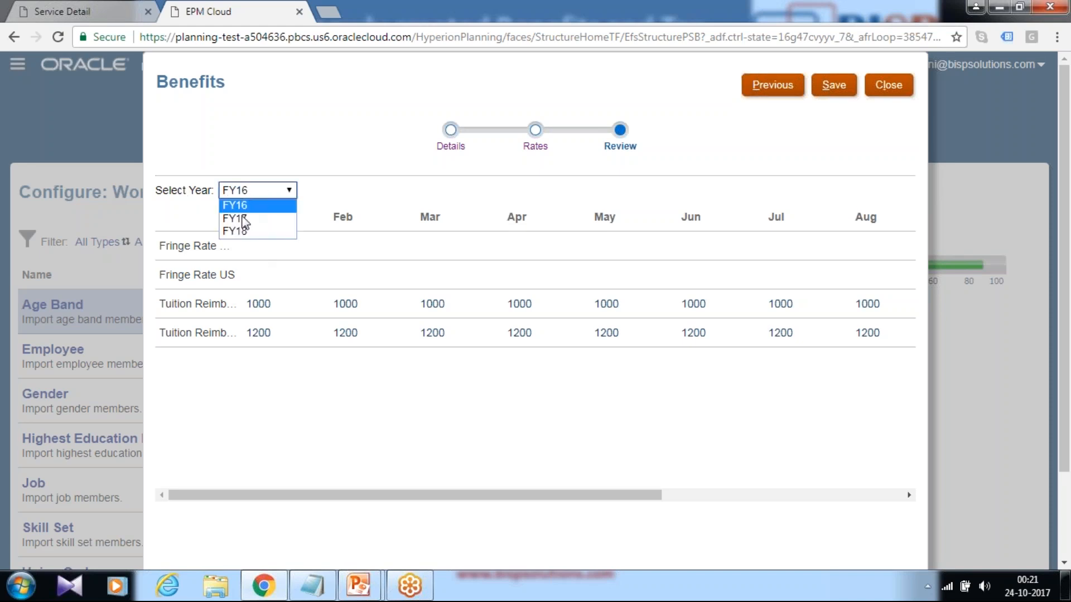
{"action": "left_click", "coordinate": [243, 219]}
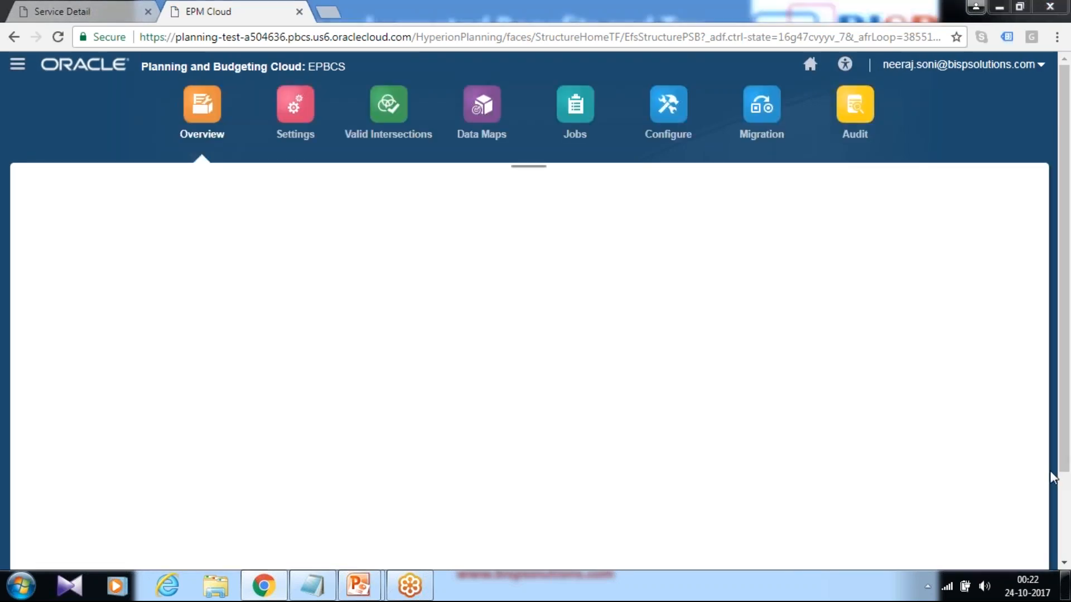
Step: Open the Workforce Benefits and Taxes configuration and filter it to the Taxes component for OEP_Plan and OEP_Working
{"action": "left_click", "coordinate": [680, 135]}
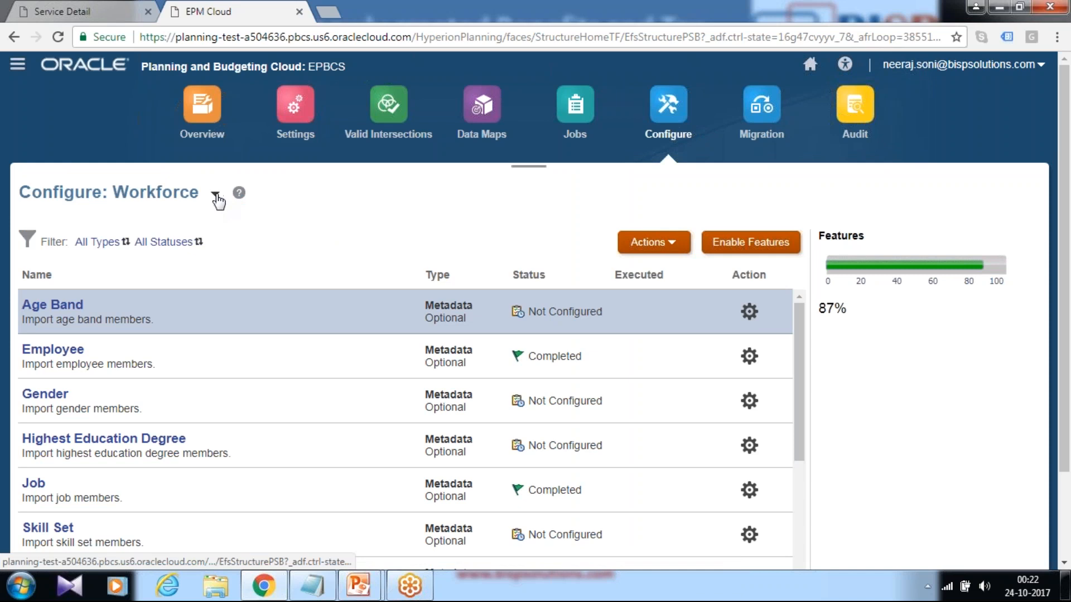
{"action": "scroll", "coordinate": [397, 232], "scroll_direction": "down", "scroll_amount": 5}
{"action": "scroll", "coordinate": [390, 237], "scroll_direction": "down", "scroll_amount": 3}
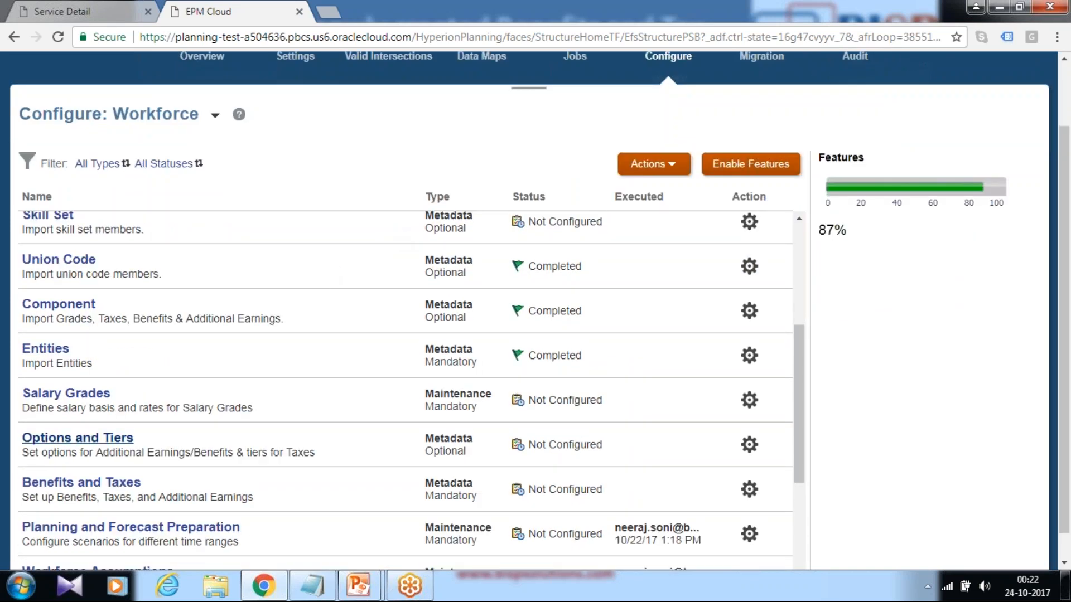
{"action": "left_click", "coordinate": [84, 483]}
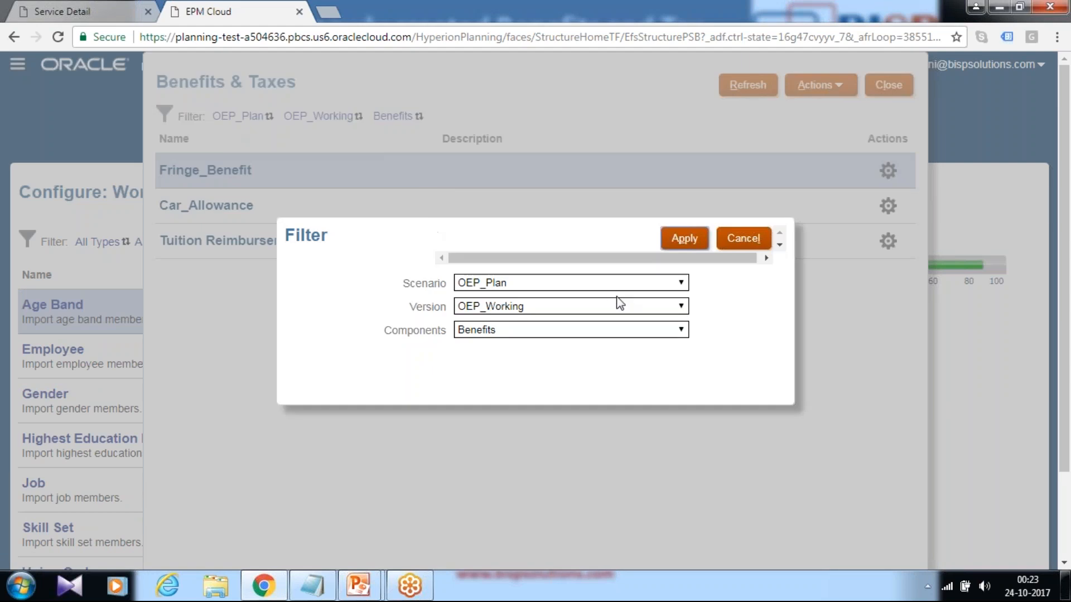
{"action": "left_click", "coordinate": [583, 332]}
{"action": "left_click", "coordinate": [537, 374]}
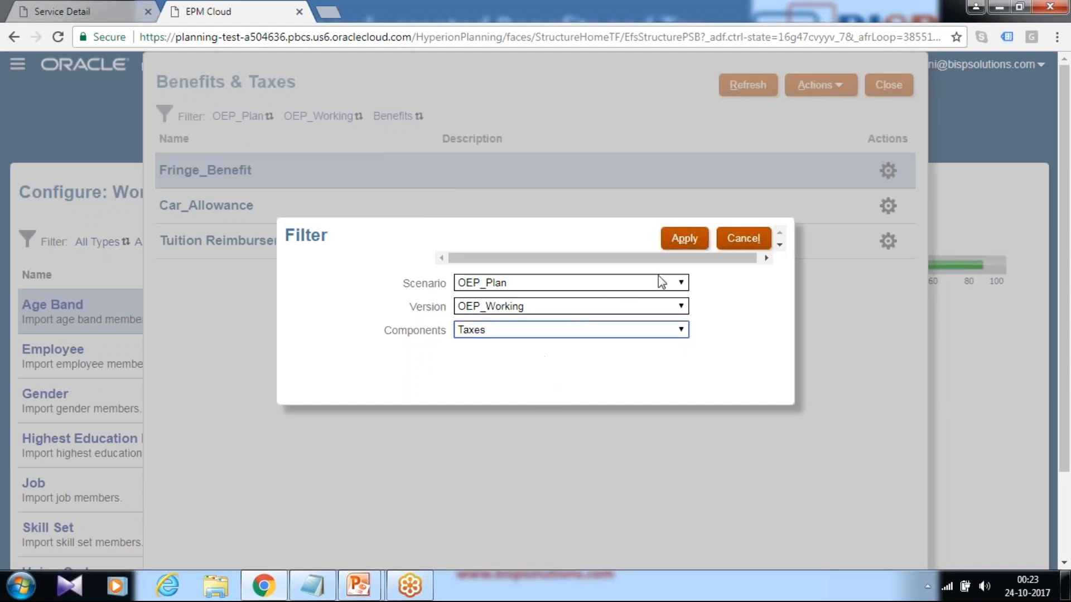
{"action": "left_click", "coordinate": [684, 239]}
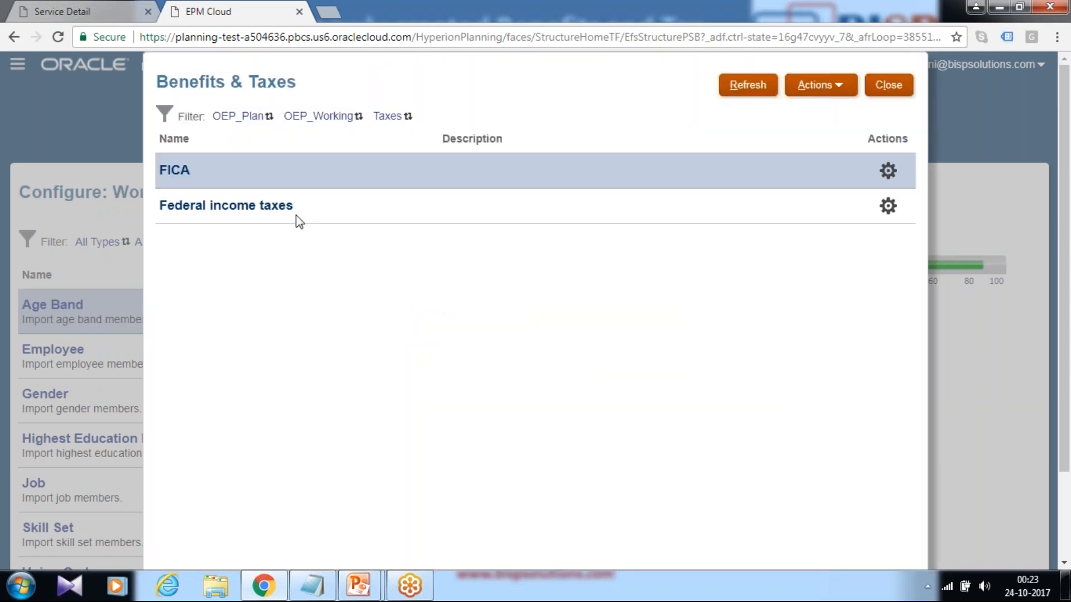
Step: Open the Federal income taxes component and set its component type to Rate Table
{"action": "left_click", "coordinate": [250, 208]}
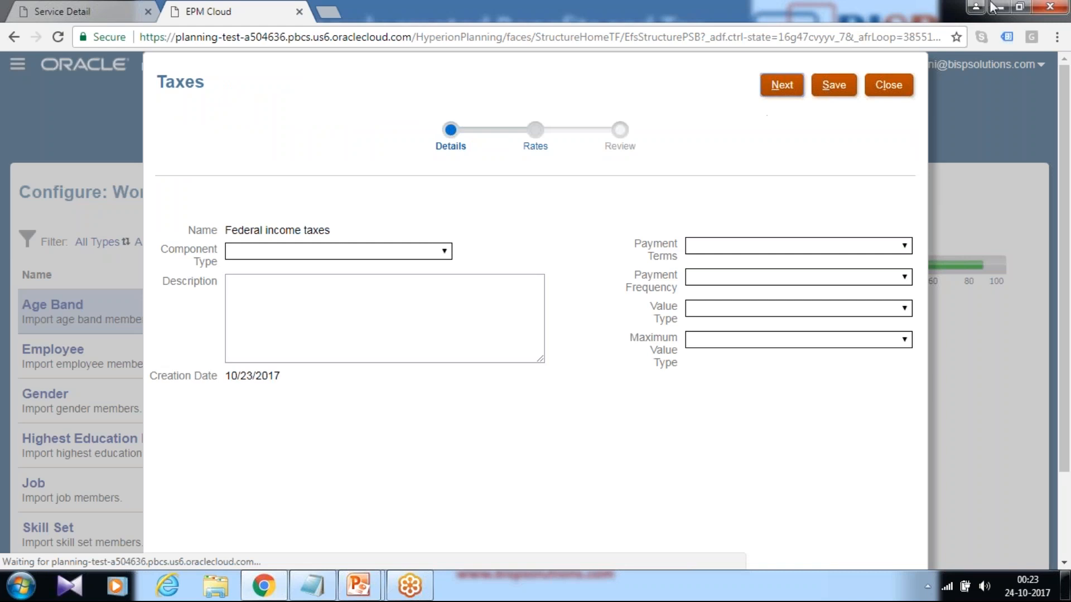
{"action": "left_click", "coordinate": [414, 251]}
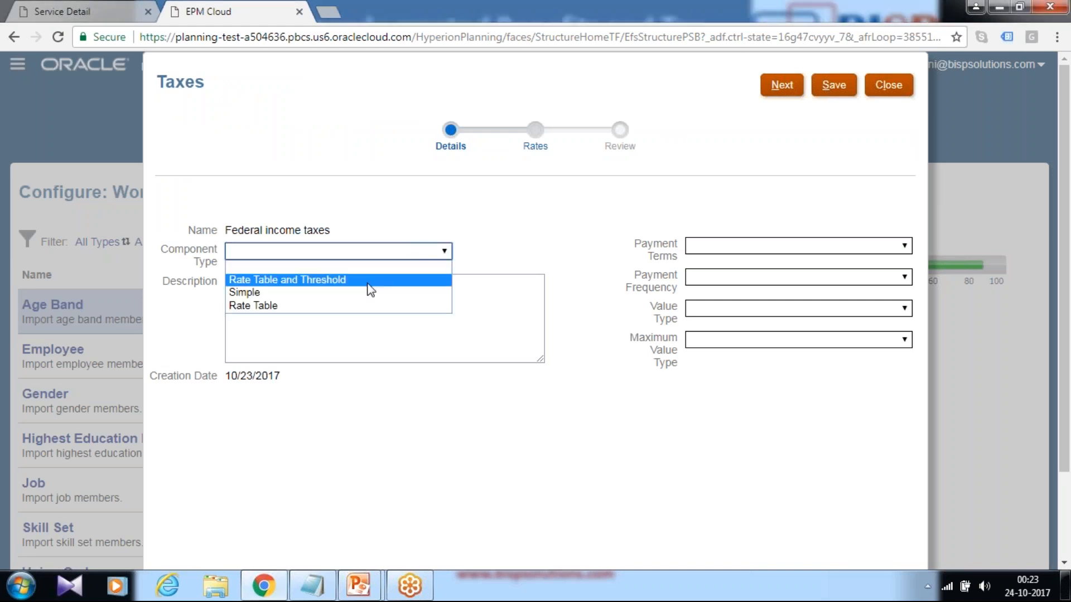
{"action": "left_click", "coordinate": [359, 304]}
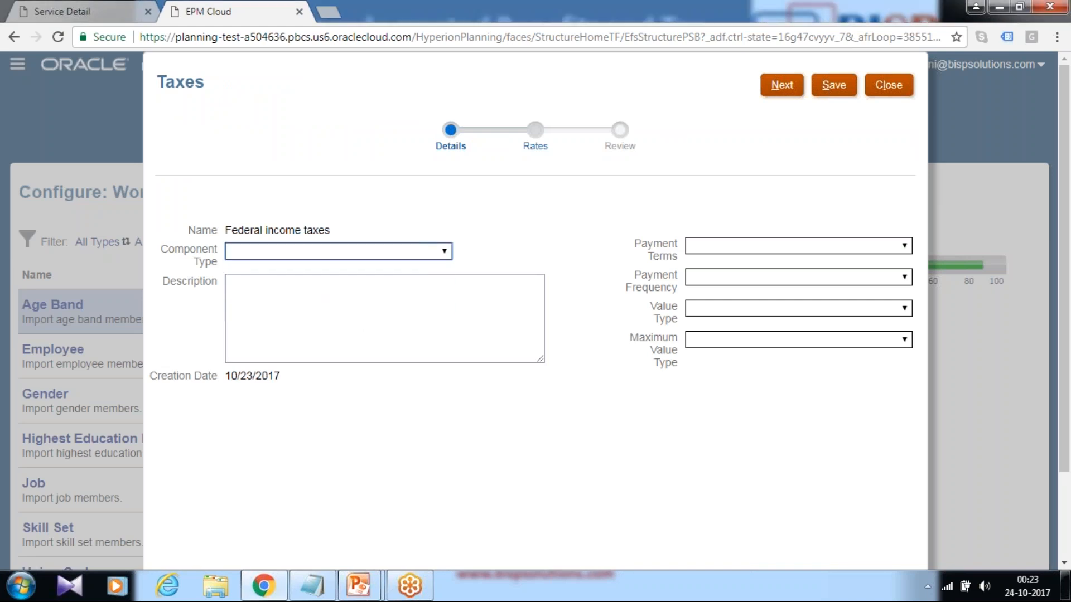
{"action": "left_click", "coordinate": [355, 250]}
{"action": "left_click", "coordinate": [587, 278]}
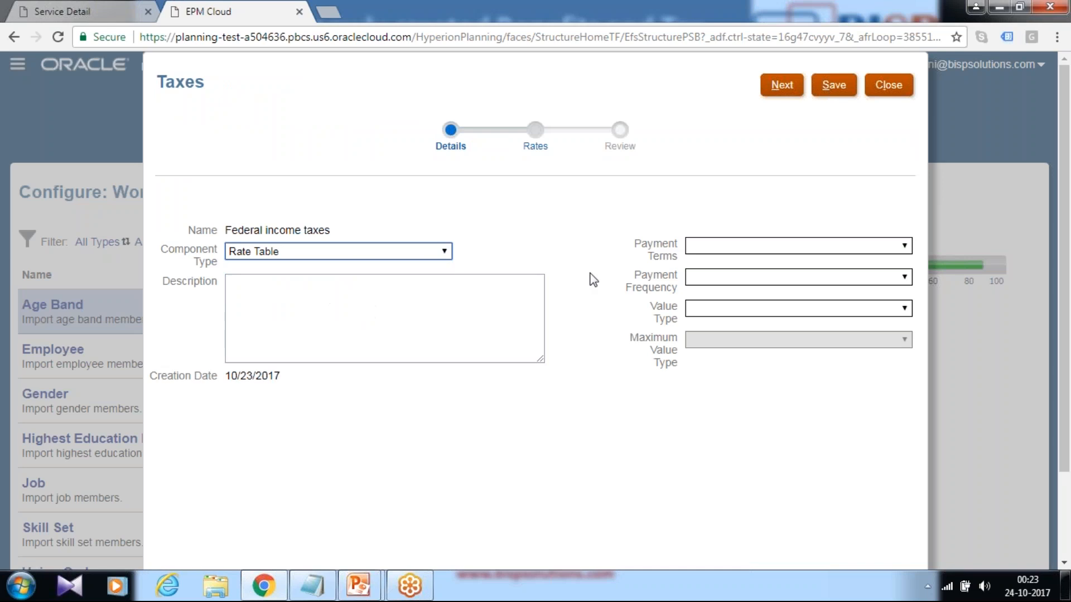
Step: Set the tax's payment terms to Monthly (Calendar Year) and value type to Flat Amount, and save before entering rates
{"action": "left_click", "coordinate": [722, 245]}
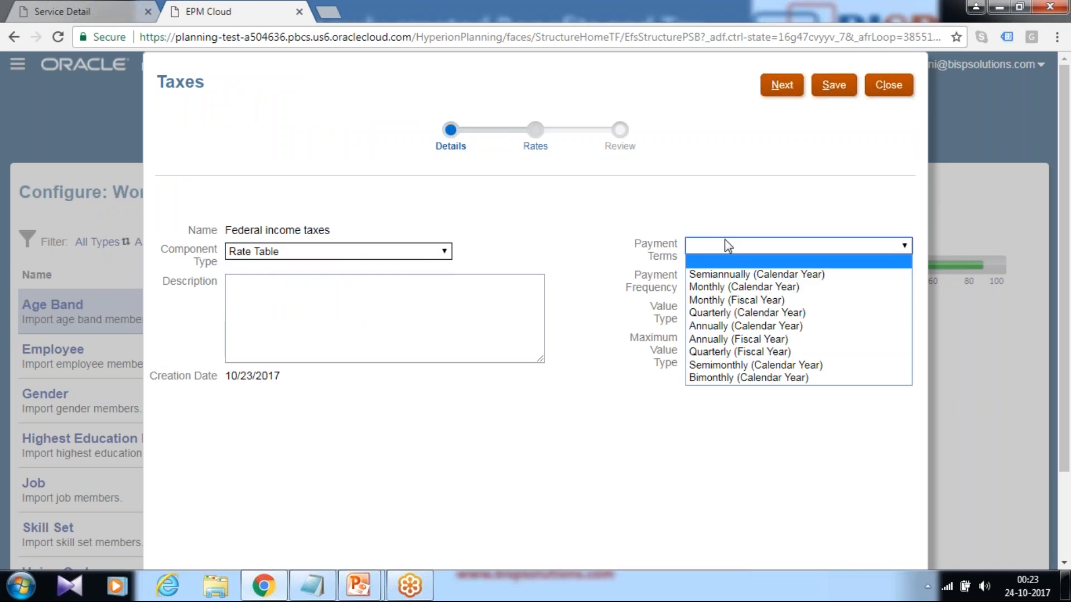
{"action": "left_click", "coordinate": [741, 287]}
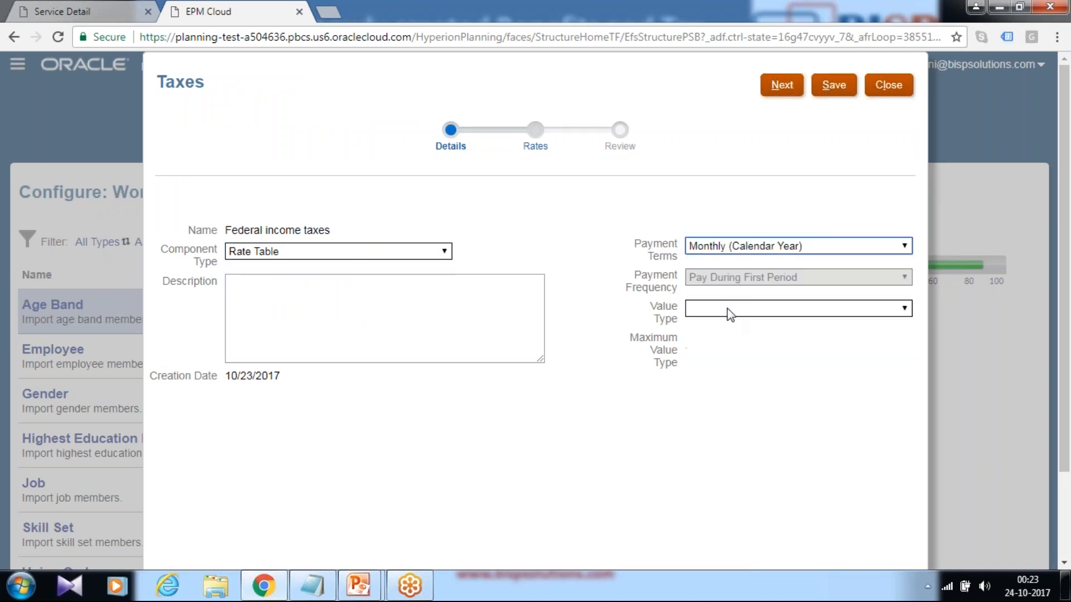
{"action": "left_click", "coordinate": [731, 310]}
{"action": "left_click", "coordinate": [731, 336]}
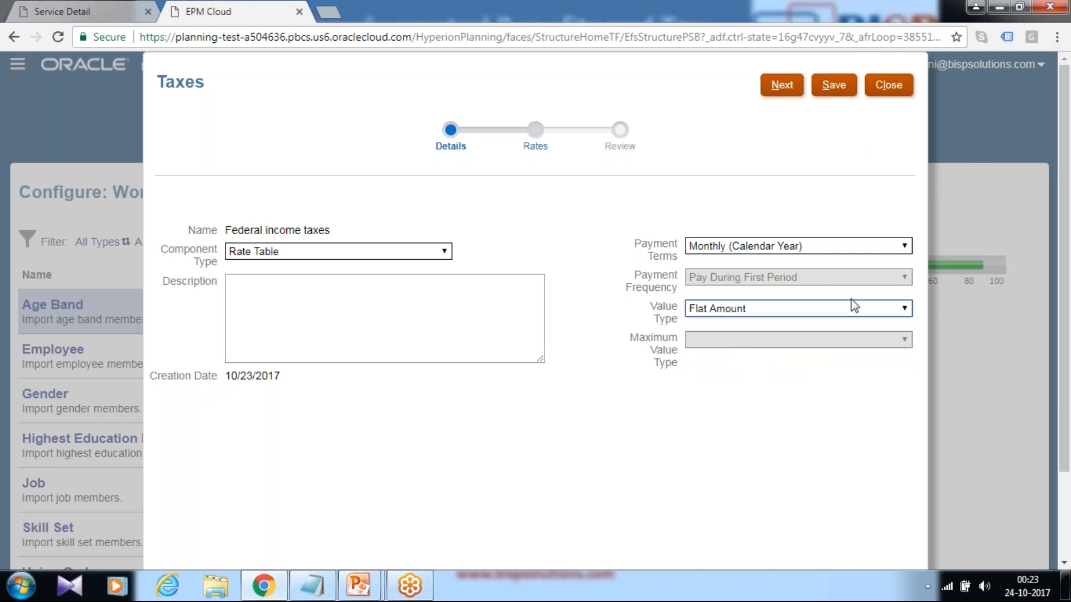
{"action": "left_click", "coordinate": [784, 90]}
{"action": "left_click", "coordinate": [834, 86]}
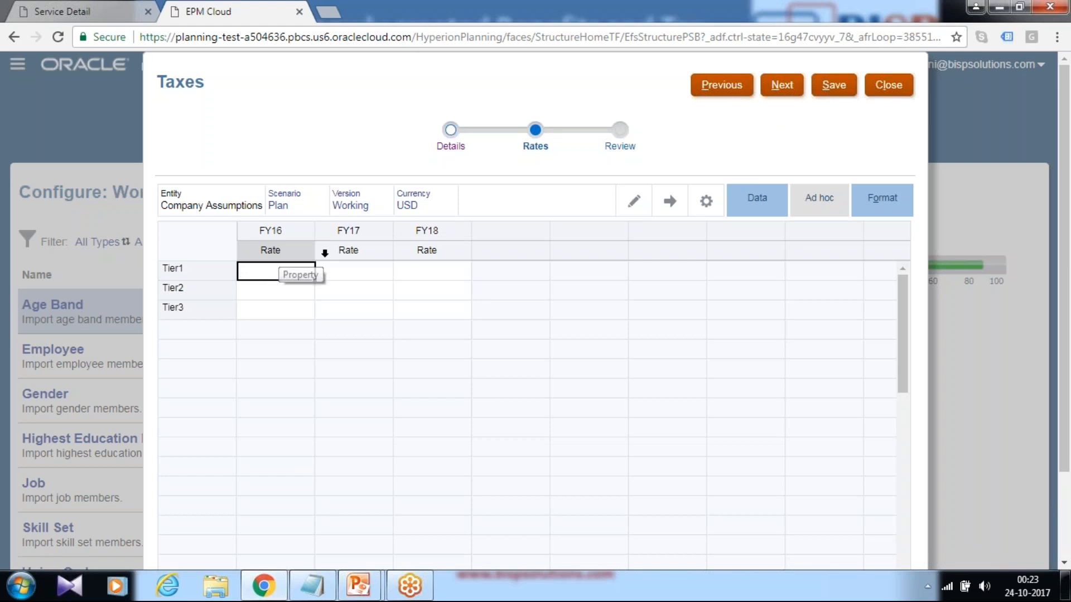
Step: Enter Tier1 tax rates of 1000 for FY16, 1200 for FY17 and 1500 for FY18, and save the rates
{"action": "type", "text": "1000"}
{"action": "key", "text": "Return"}
{"action": "left_click", "coordinate": [349, 272]}
{"action": "type", "text": "1200"}
{"action": "key", "text": "Return"}
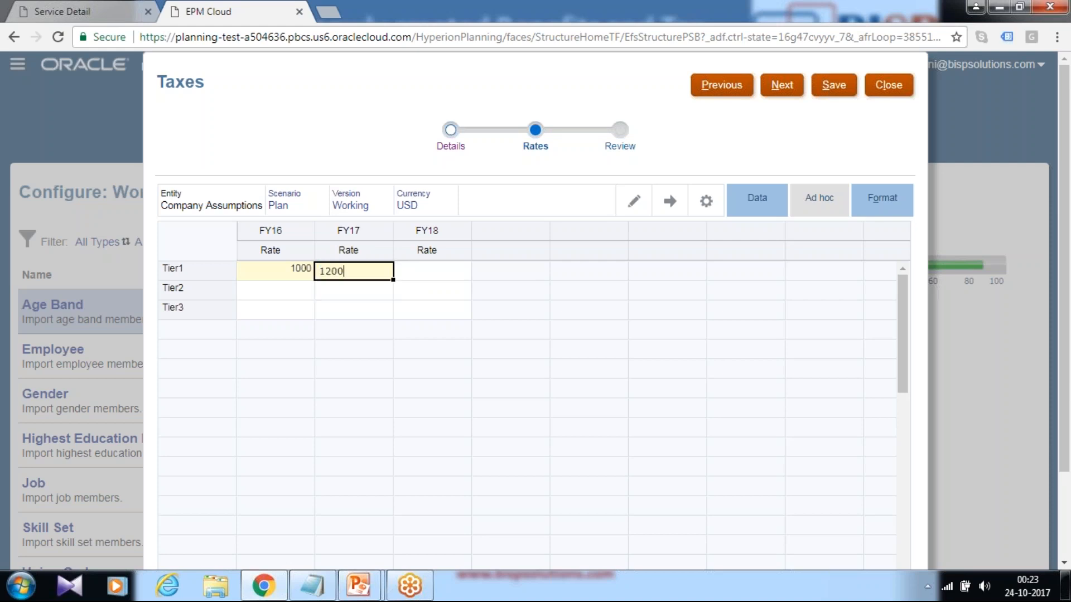
{"action": "left_click", "coordinate": [418, 272]}
{"action": "type", "text": "1500"}
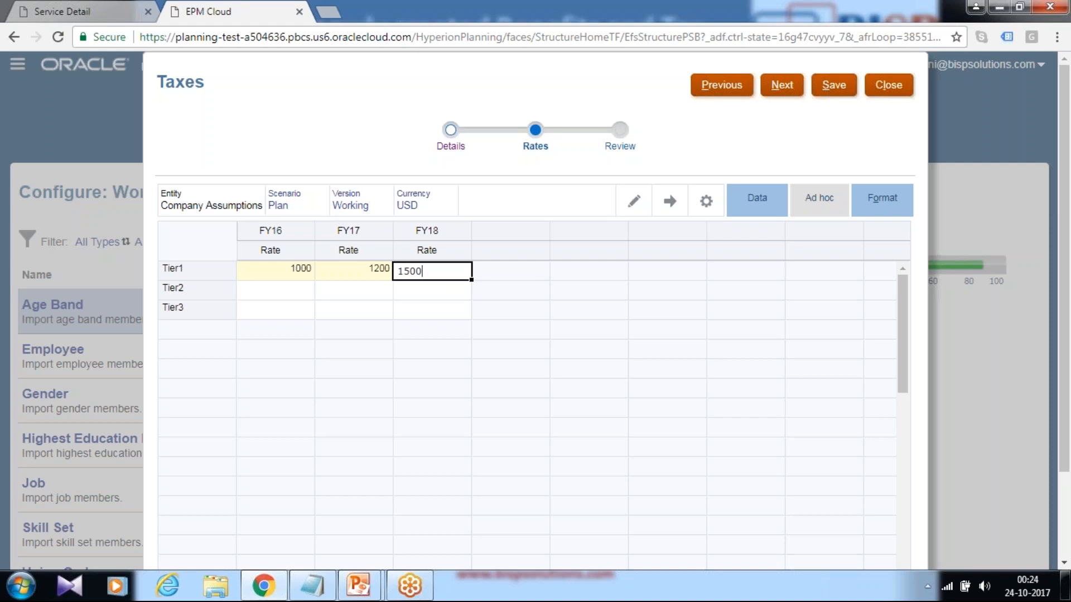
{"action": "key", "text": "Return"}
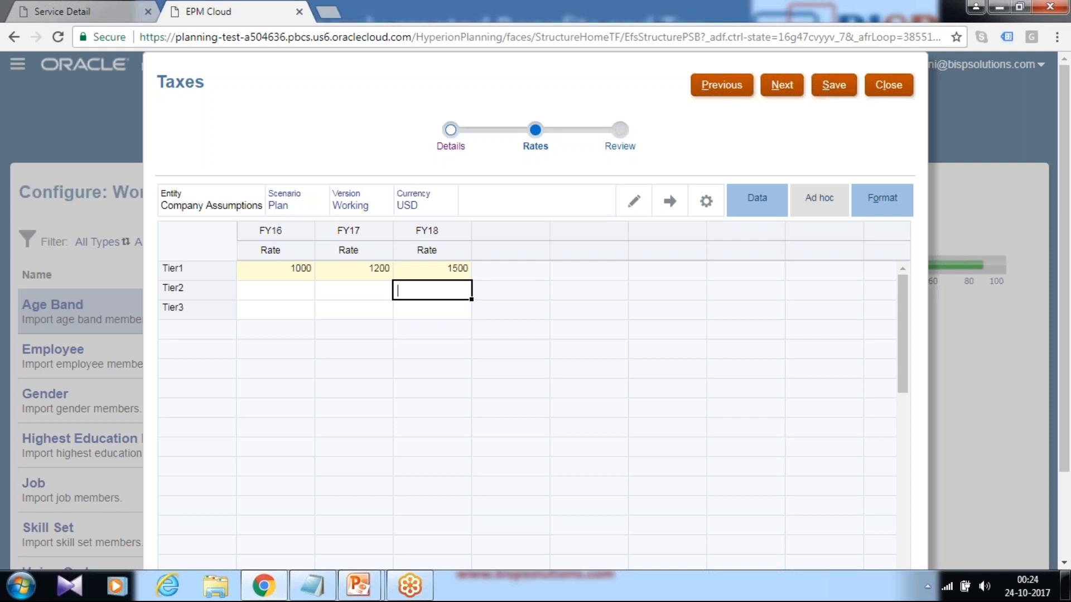
{"action": "left_click", "coordinate": [828, 89]}
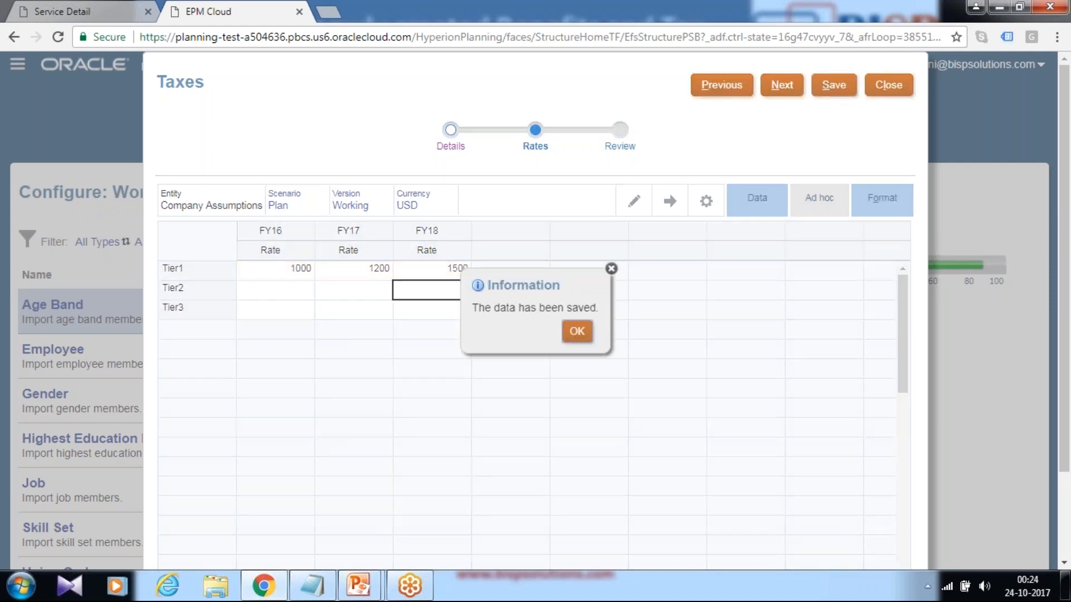
{"action": "key", "text": "Return"}
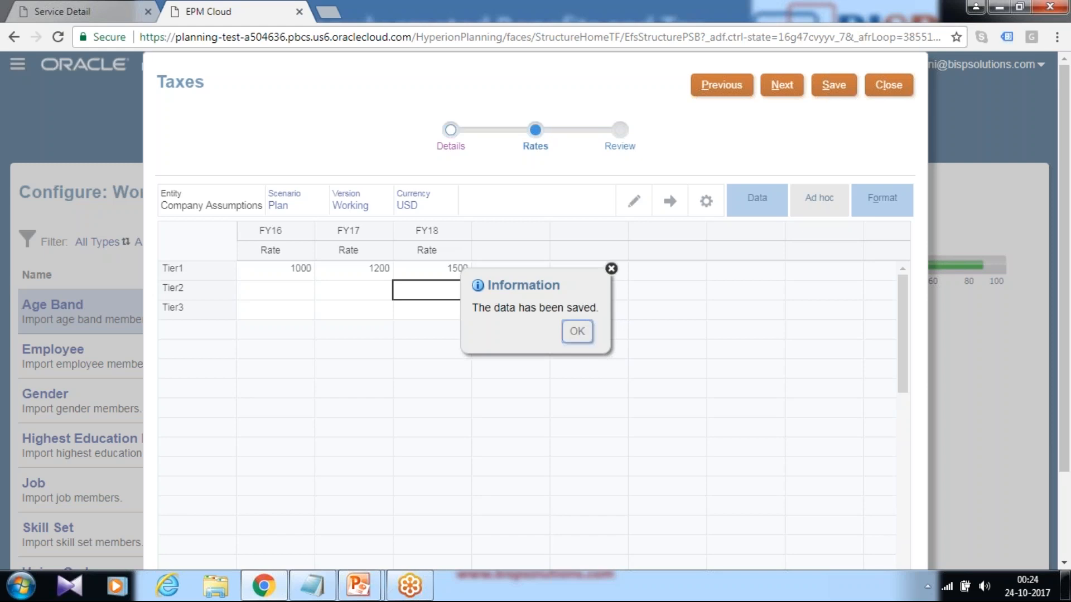
Step: Review the monthly Federal income taxes rates, save them and close the Benefits & Taxes setup
{"action": "left_click", "coordinate": [781, 87]}
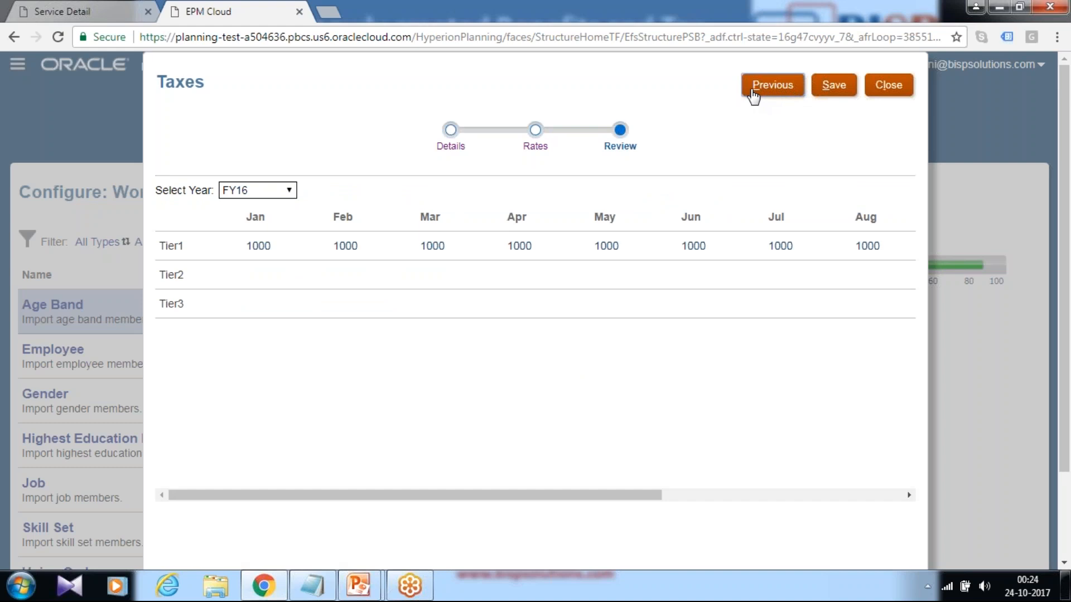
{"action": "left_click", "coordinate": [839, 85]}
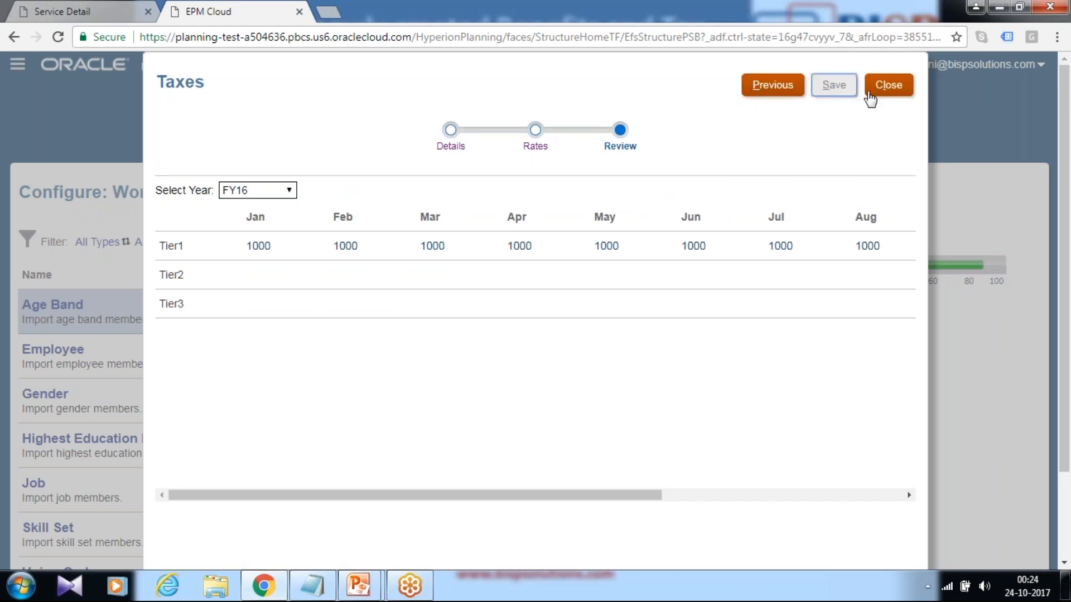
{"action": "left_click", "coordinate": [576, 332]}
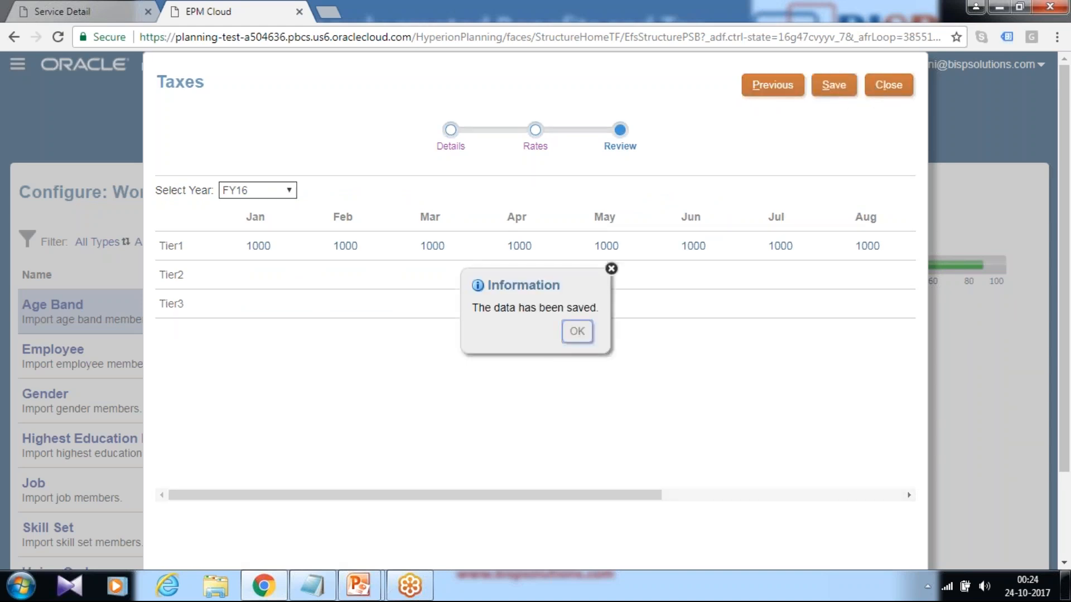
{"action": "left_click", "coordinate": [892, 89]}
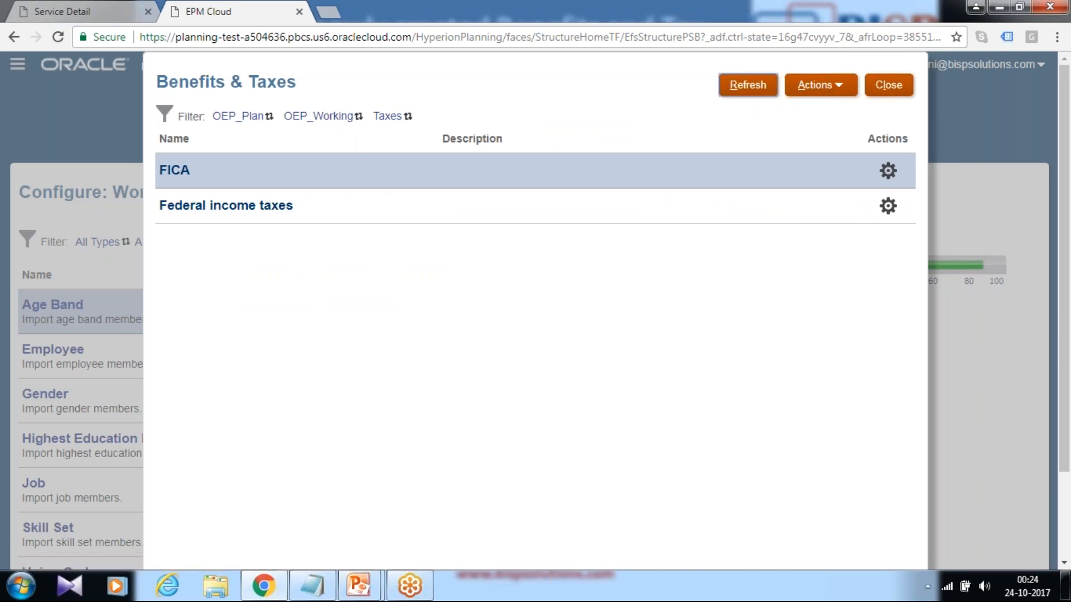
{"action": "left_click", "coordinate": [881, 88]}
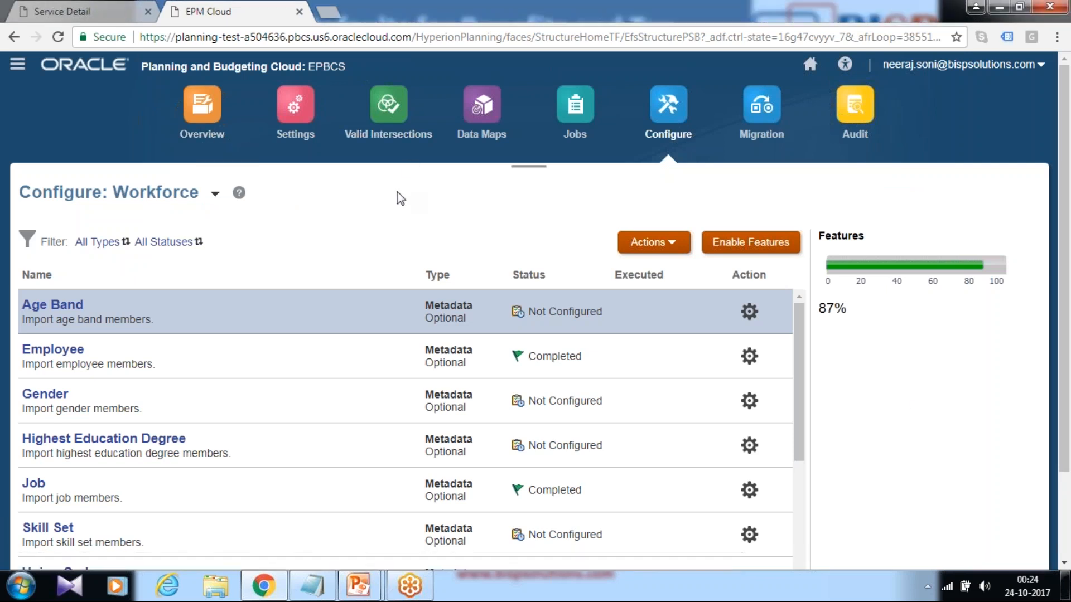
Step: Return to the home page and open the Benefits defaults in Workforce Compensation Planning
{"action": "scroll", "coordinate": [389, 215], "scroll_direction": "down", "scroll_amount": 2}
{"action": "scroll", "coordinate": [383, 211], "scroll_direction": "down", "scroll_amount": 4}
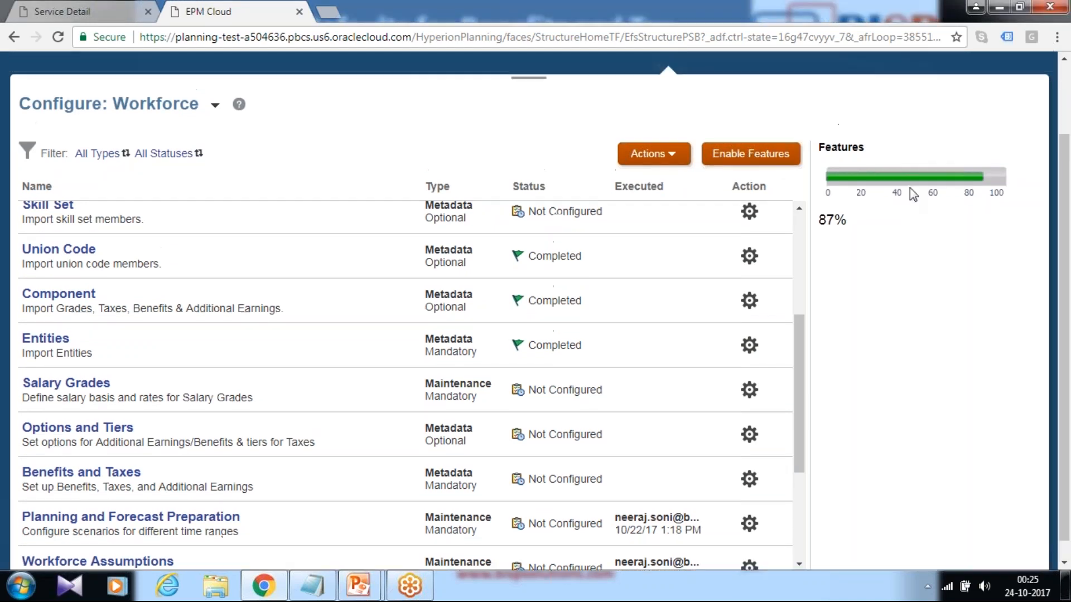
{"action": "scroll", "coordinate": [904, 184], "scroll_direction": "up", "scroll_amount": 2}
{"action": "left_click", "coordinate": [810, 67]}
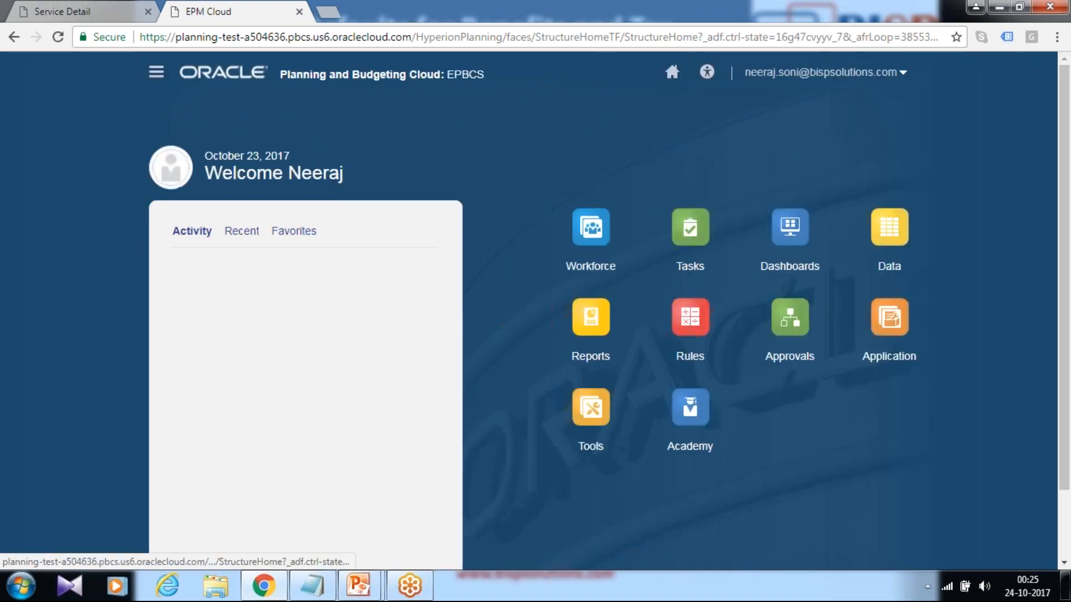
{"action": "left_click", "coordinate": [598, 269]}
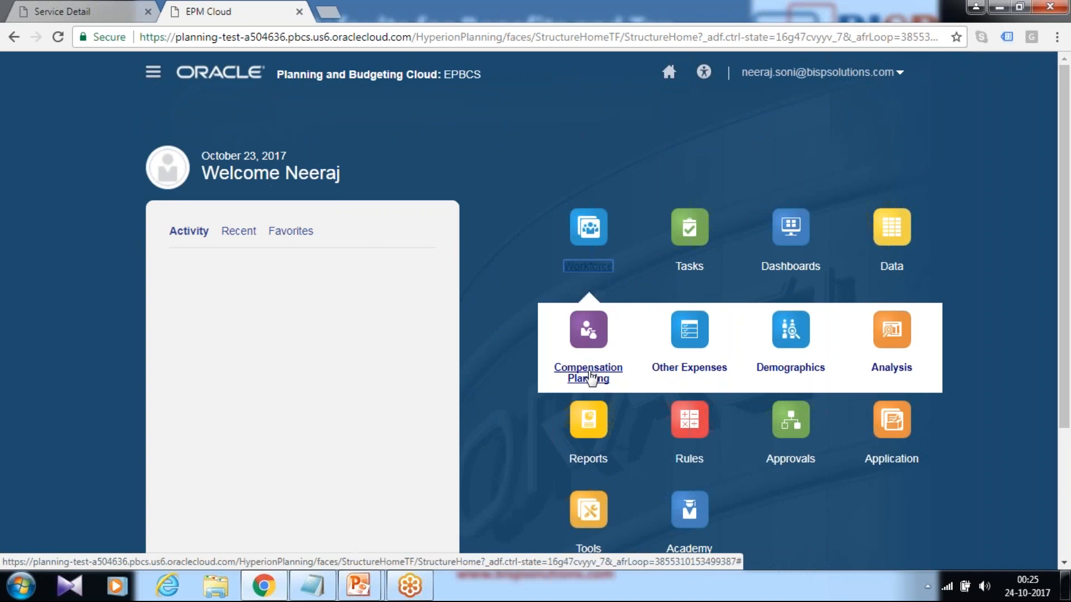
{"action": "left_click", "coordinate": [592, 374]}
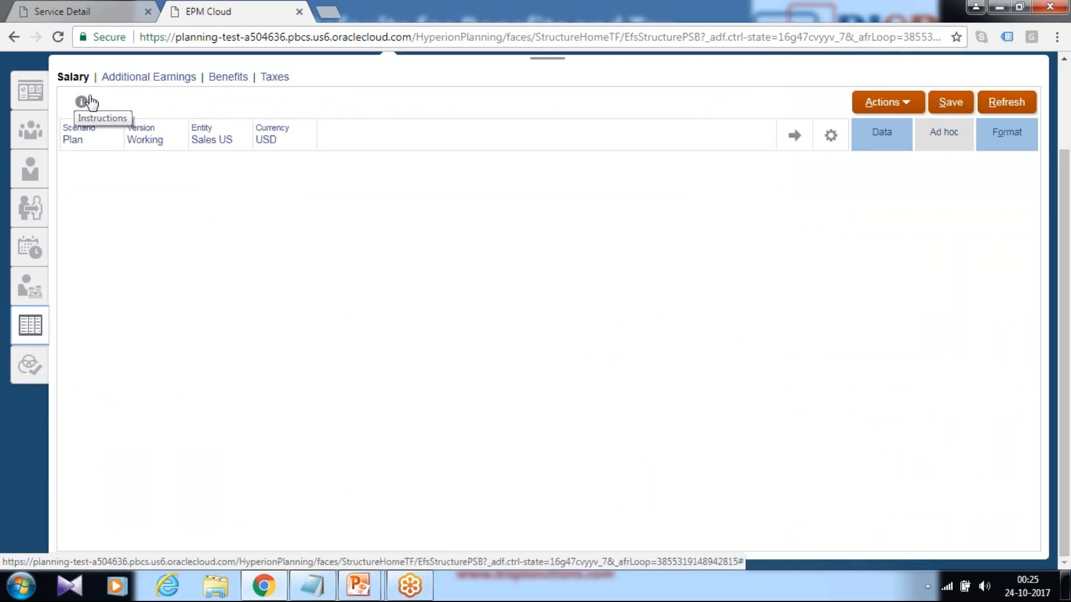
{"action": "left_click", "coordinate": [220, 78]}
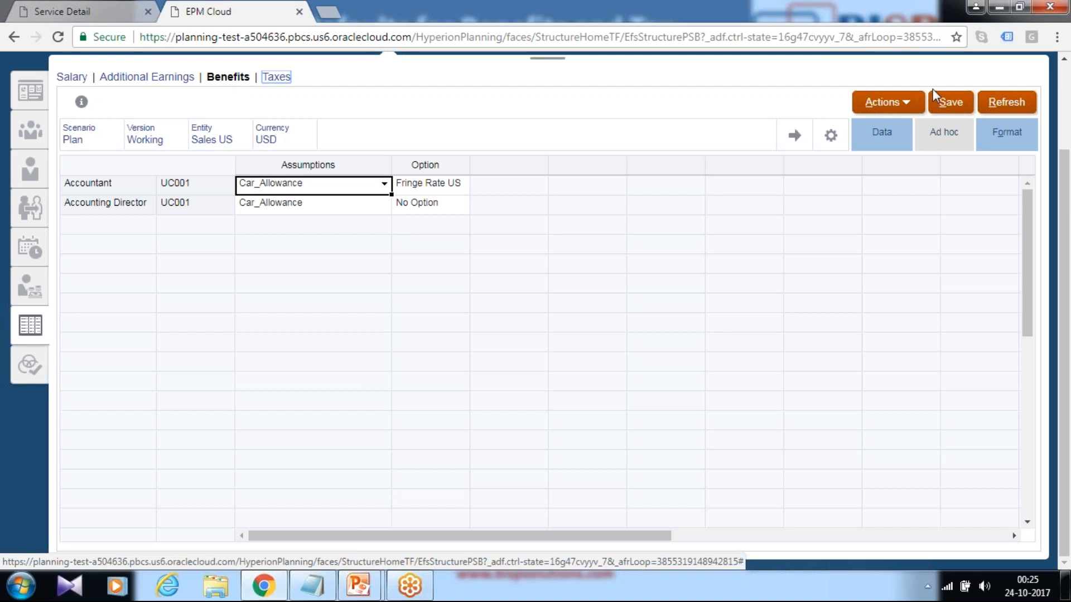
Step: Add a Tuition Reimbursement benefit default for job Accountant and union code UC001 with the Tuition Reimbursement Rate USA option
{"action": "left_click", "coordinate": [915, 109]}
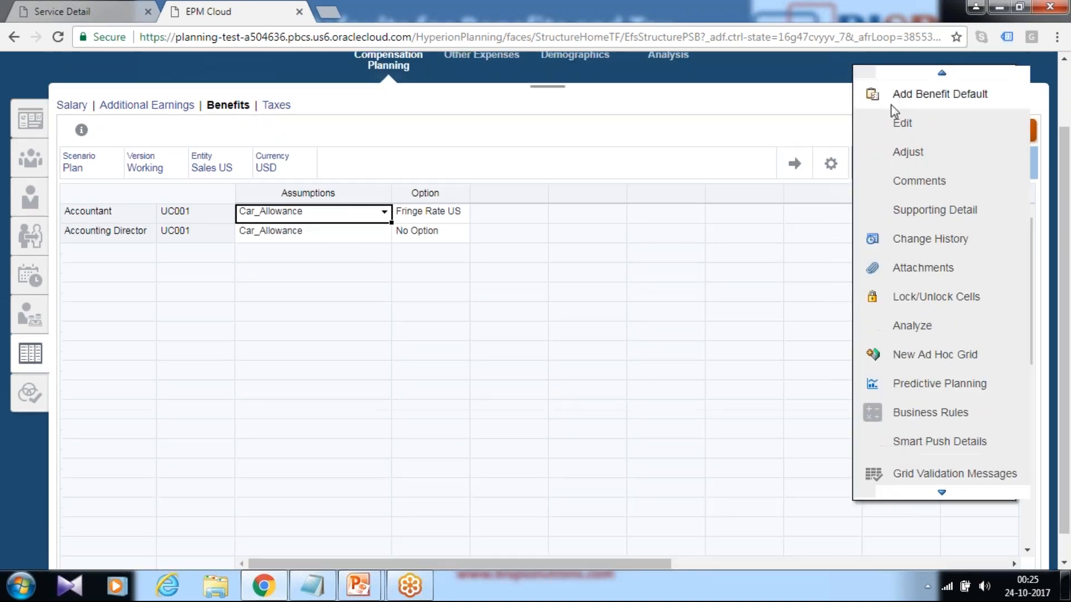
{"action": "left_click", "coordinate": [898, 103]}
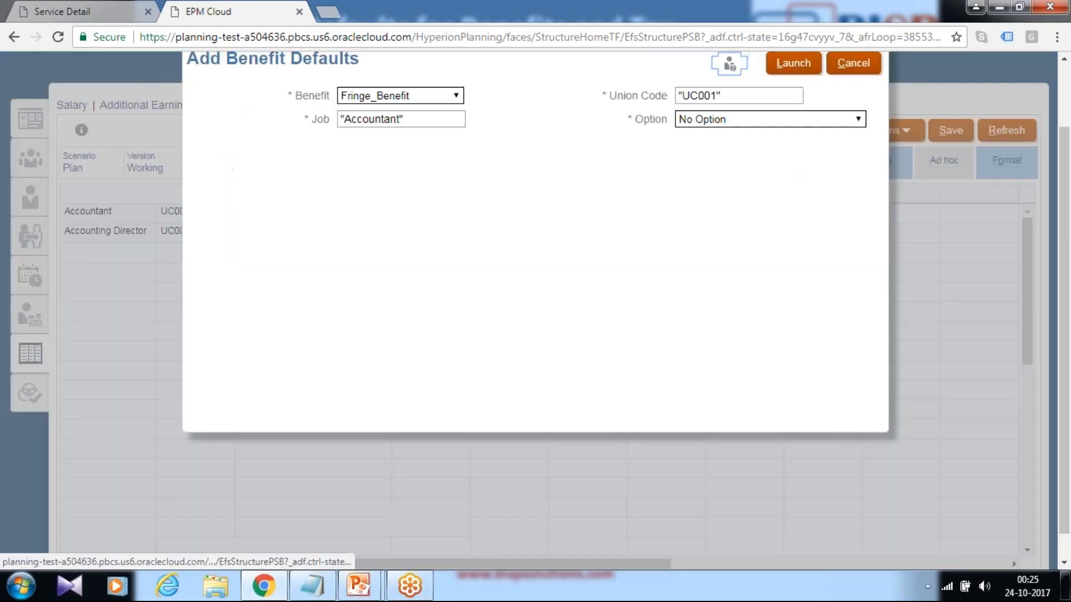
{"action": "left_click", "coordinate": [434, 92]}
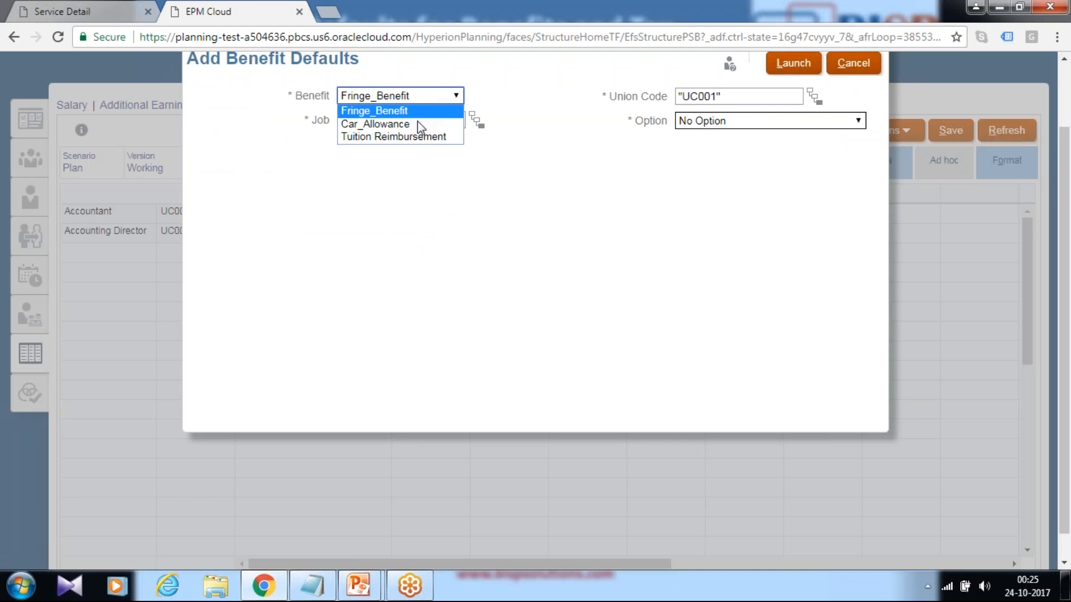
{"action": "left_click", "coordinate": [407, 133]}
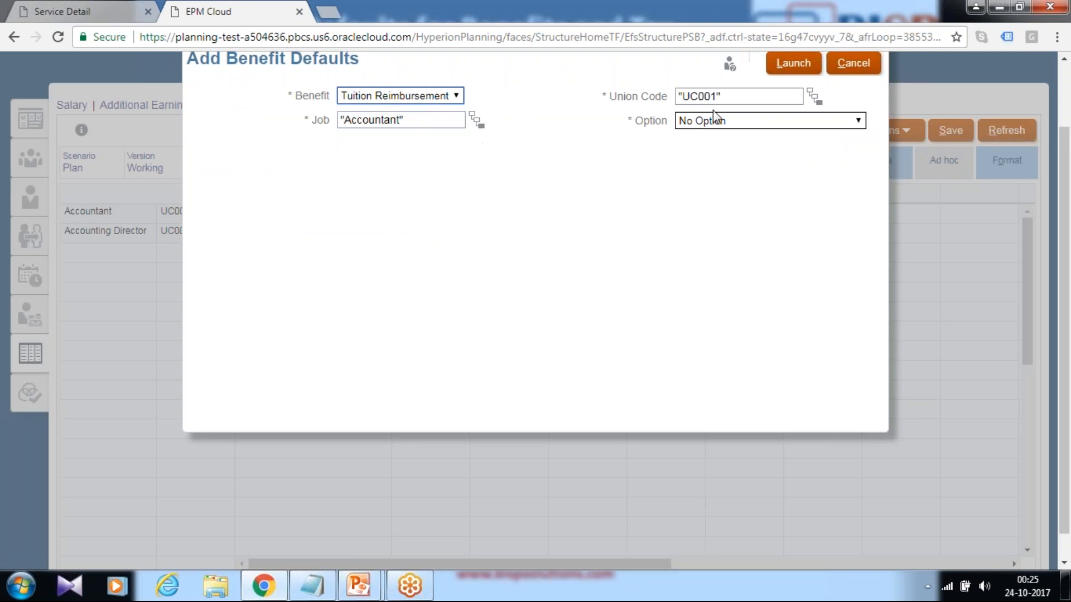
{"action": "left_click", "coordinate": [736, 122]}
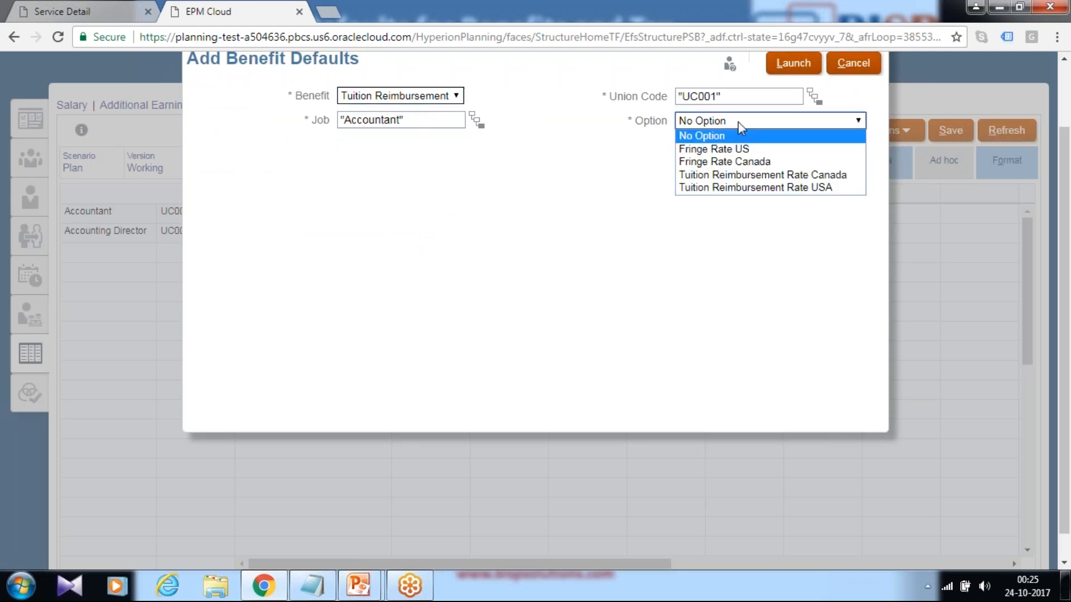
{"action": "left_click", "coordinate": [738, 121]}
{"action": "left_click", "coordinate": [698, 120]}
{"action": "left_click", "coordinate": [721, 187]}
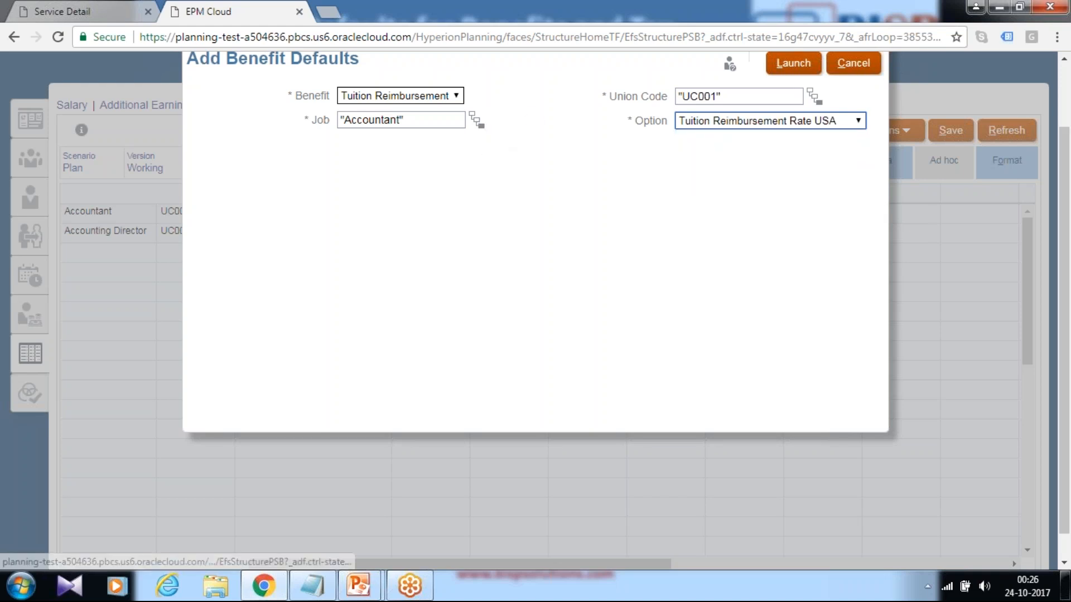
{"action": "left_click", "coordinate": [792, 66]}
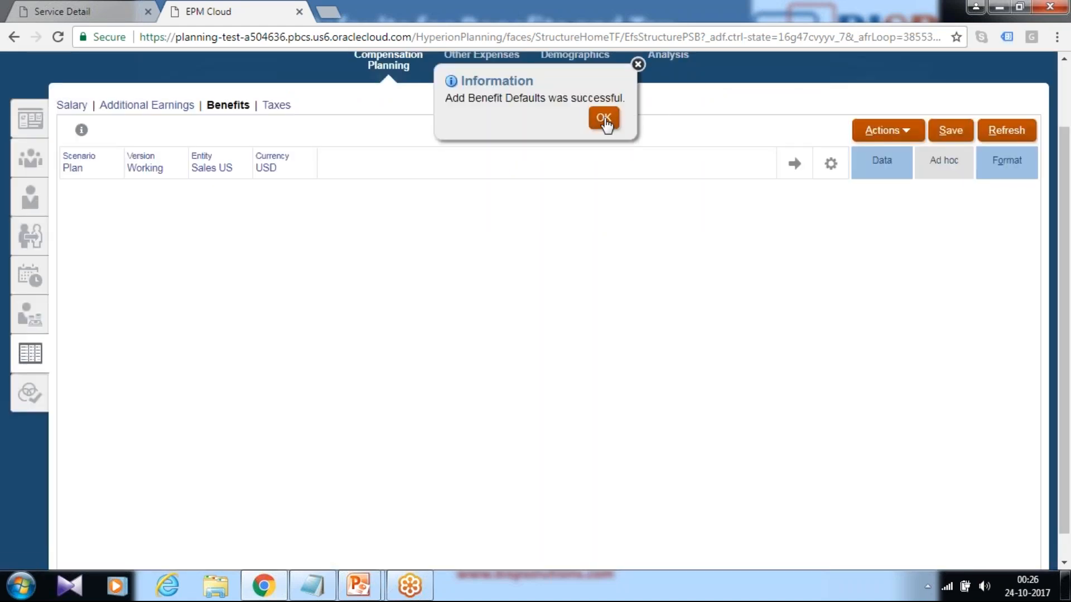
Step: Acknowledge the added benefit default and open the Taxes defaults
{"action": "left_click", "coordinate": [604, 118]}
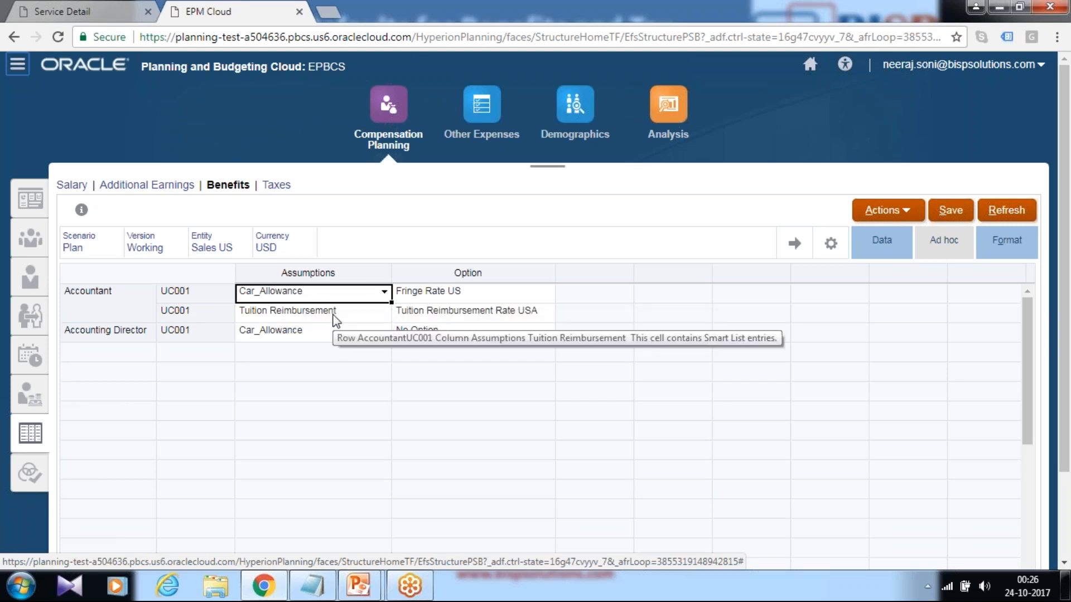
{"action": "left_click", "coordinate": [282, 189]}
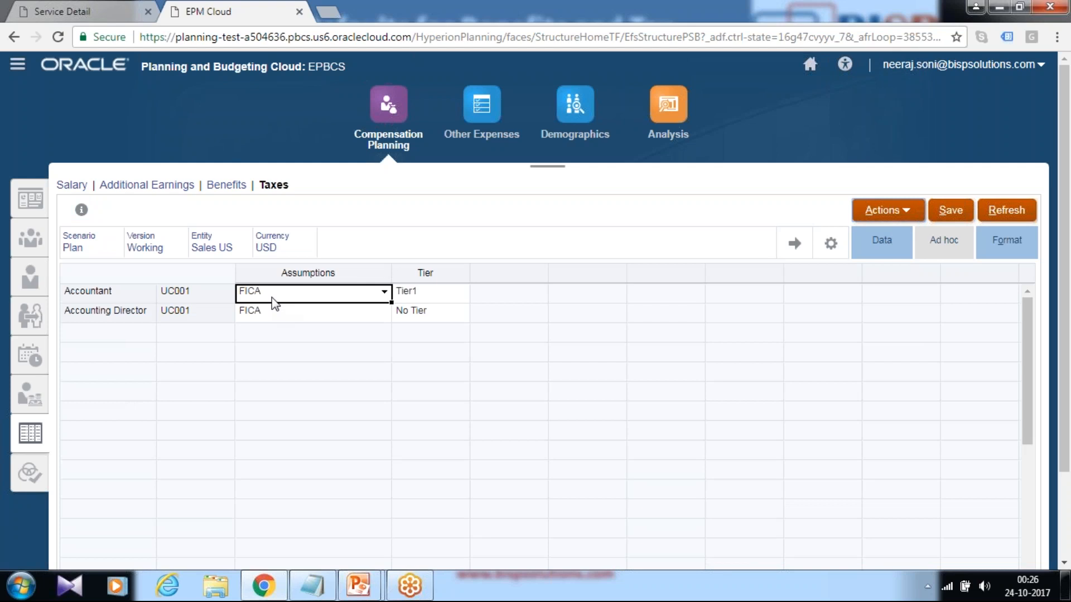
Step: Add a Federal income taxes default for job Accountant and union code UC001 with No Tier
{"action": "left_click", "coordinate": [904, 211]}
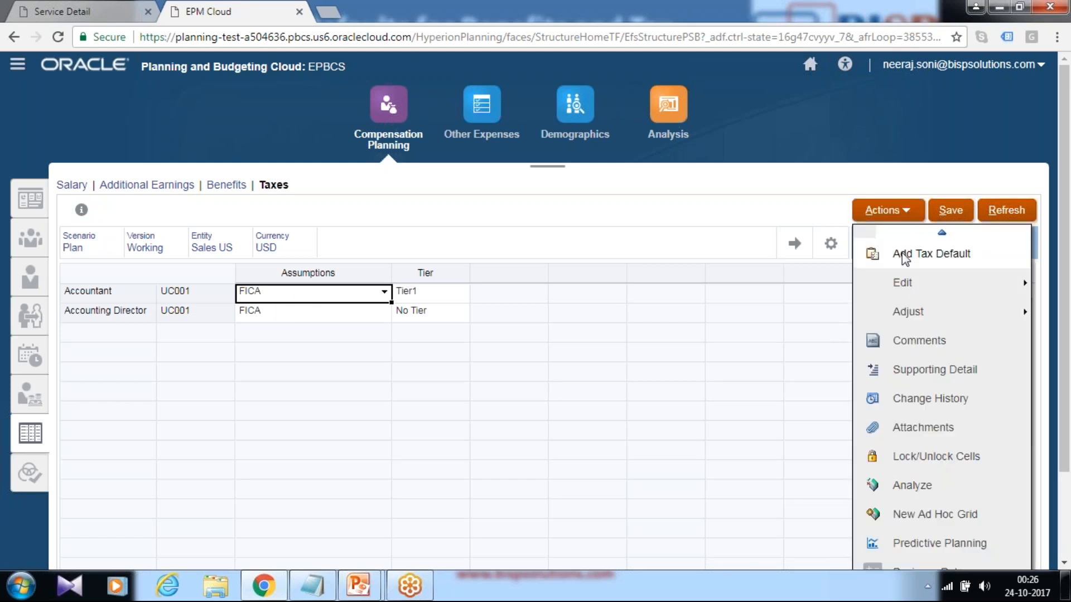
{"action": "left_click", "coordinate": [905, 255]}
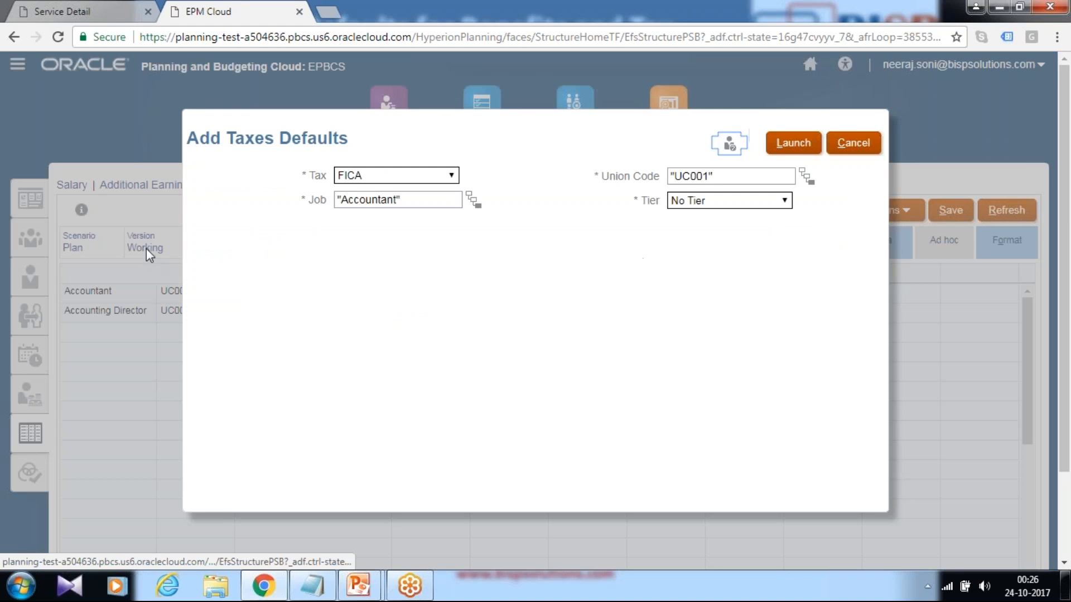
{"action": "left_click", "coordinate": [403, 177]}
{"action": "left_click", "coordinate": [435, 205]}
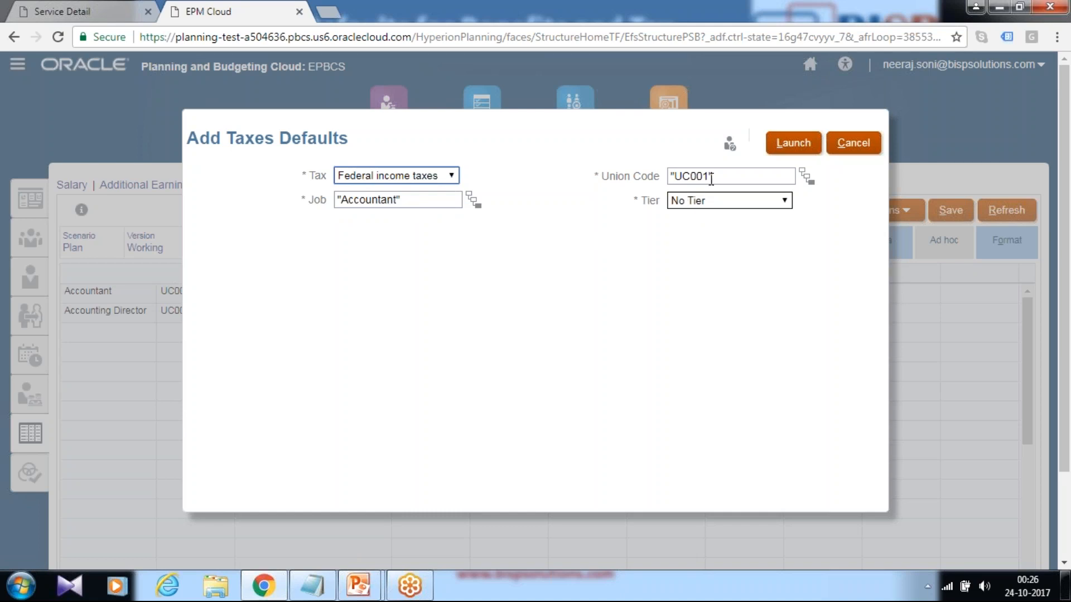
{"action": "left_click", "coordinate": [791, 146]}
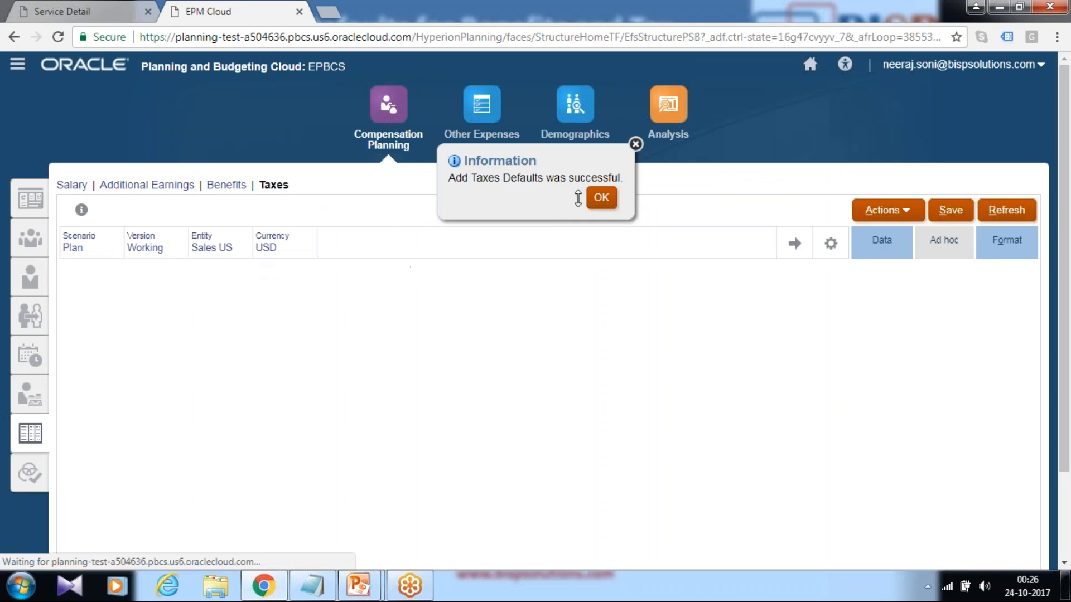
{"action": "left_click", "coordinate": [601, 198]}
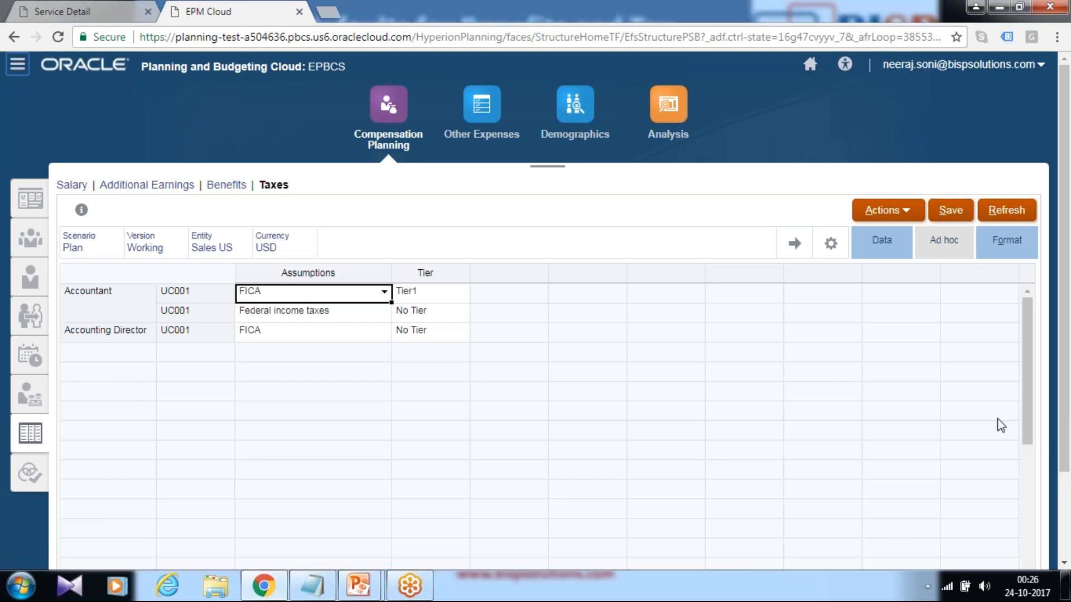
Step: Switch to the PowerPoint presentation to review the exercise objectives for benefits, tax and defaults
{"action": "key", "text": "alt+Tab"}
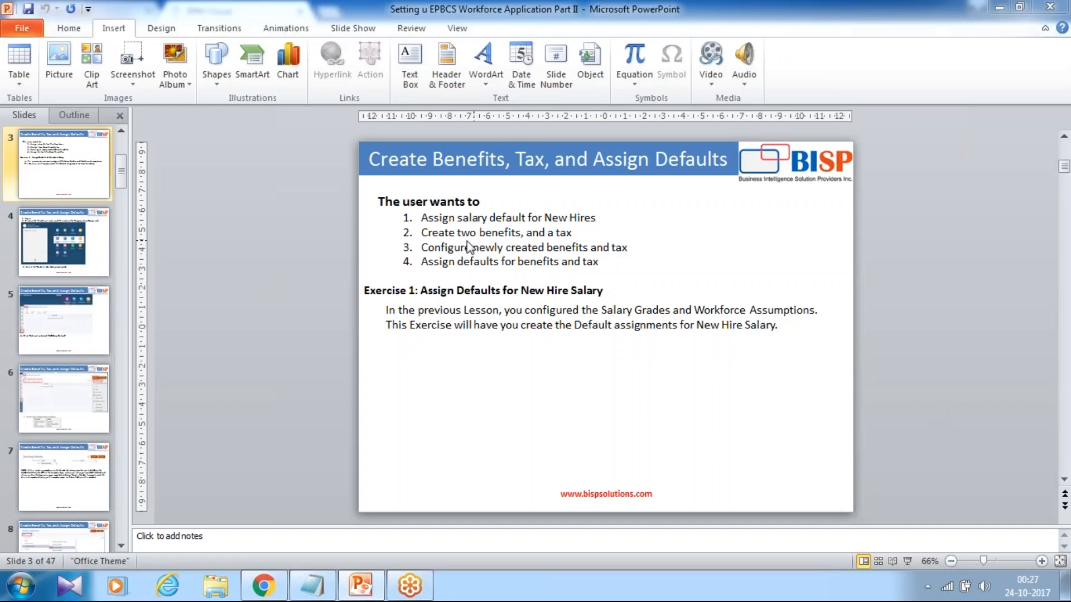